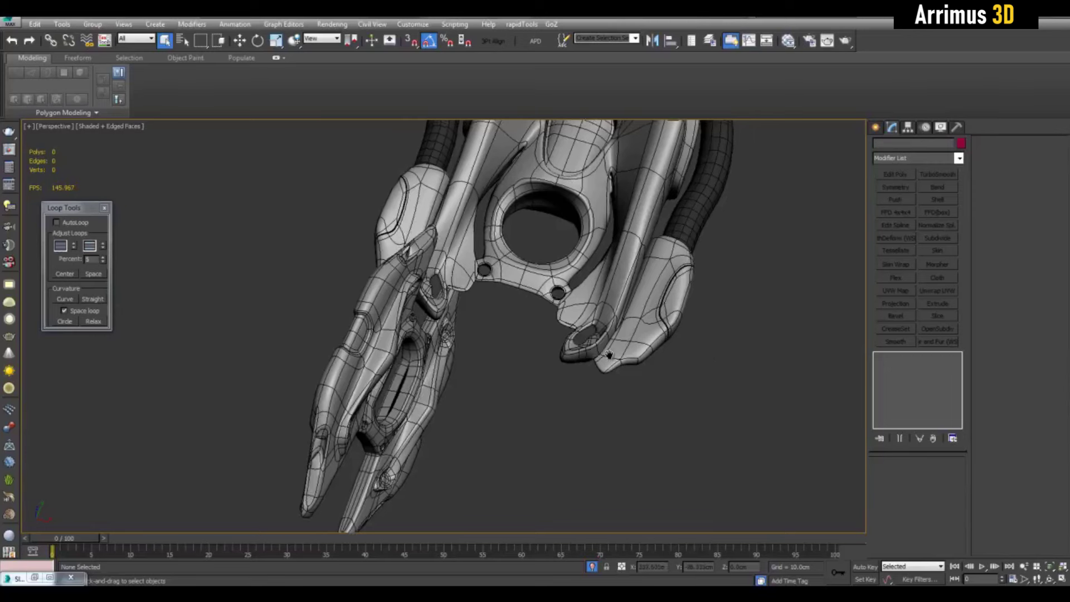
Add a Symmetry modifier beneath TurboSmooth on the claw and turn on Flip for the X mirror axis.
click(473, 374)
scroll(475, 345, down, 2)
middle_drag(510, 377, 489, 346)
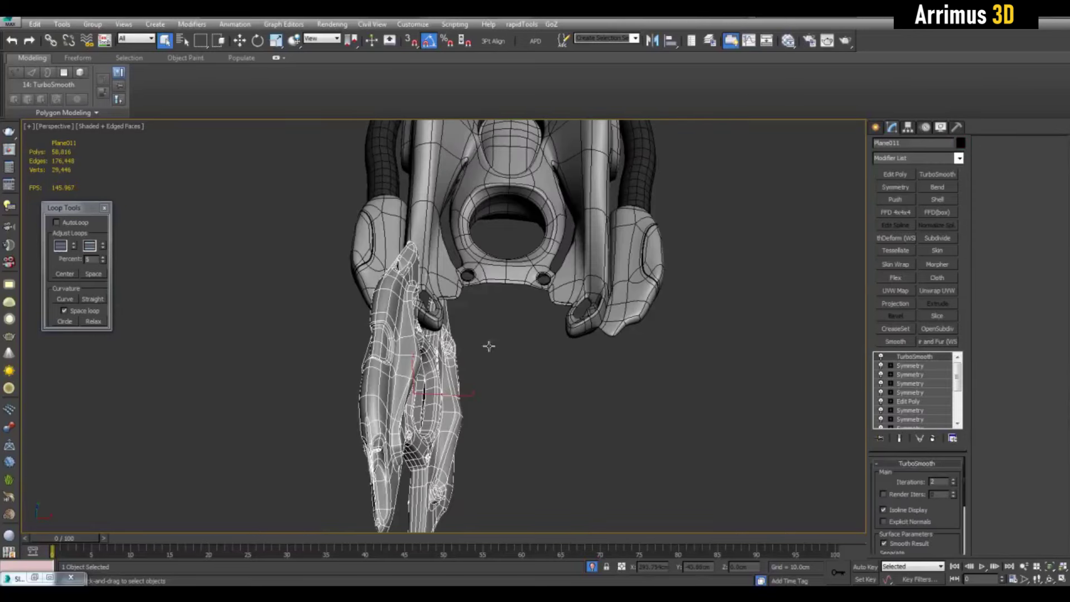
click(909, 368)
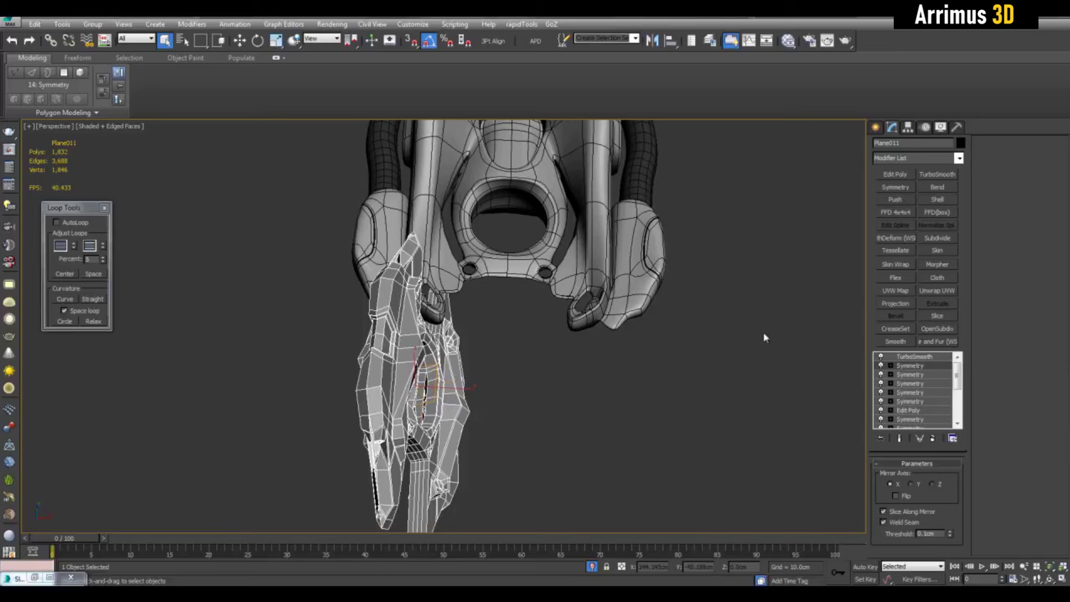
scroll(685, 382, down, 3)
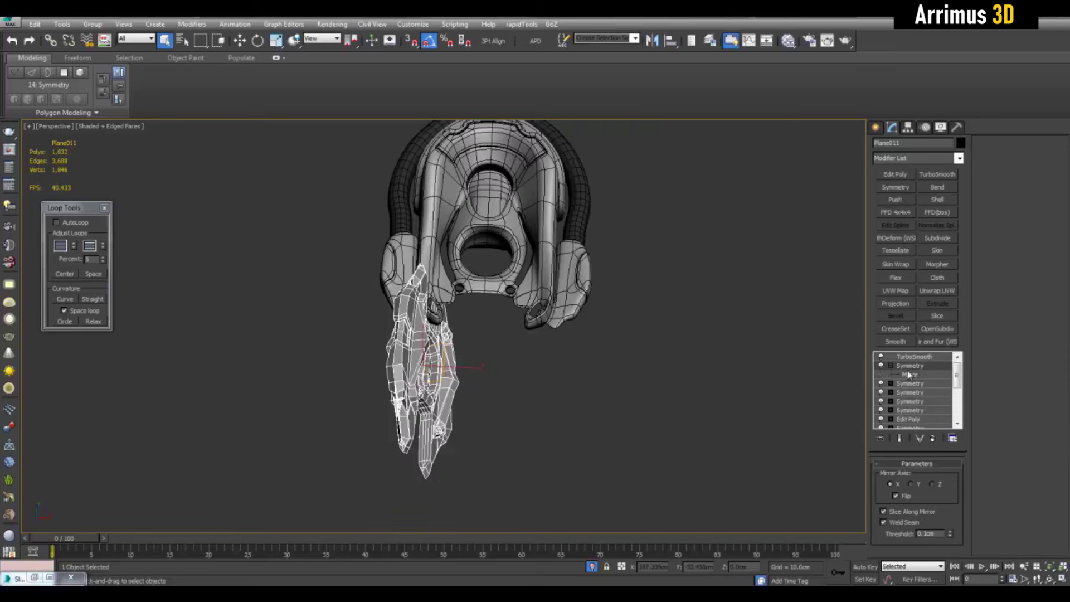
Move the Symmetry mirror gizmo along X, away from the claw to the opposite side of the body.
drag(467, 366, 627, 372)
alt+middle_drag(627, 373, 582, 316)
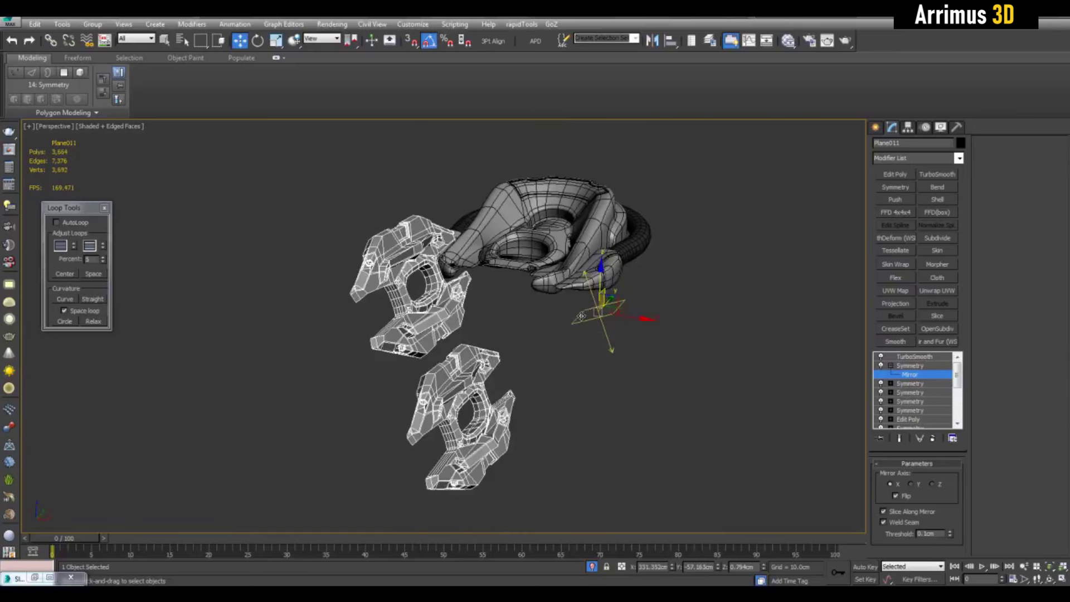
alt+middle_drag(428, 319, 457, 340)
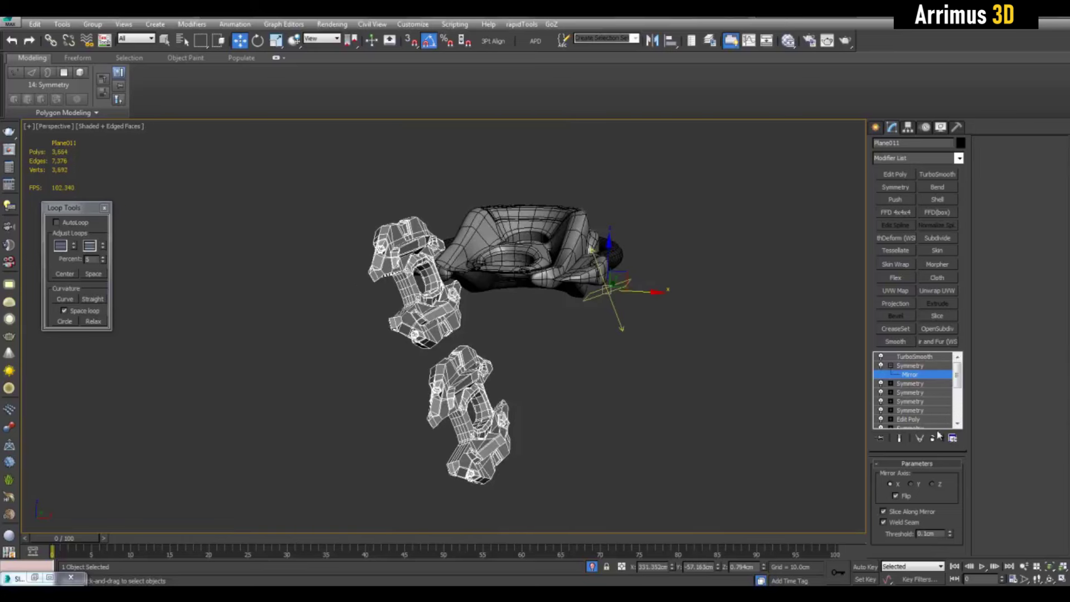
Try the Y and Z mirror axes and reposition the mirror gizmo by hand next to the claw.
click(912, 484)
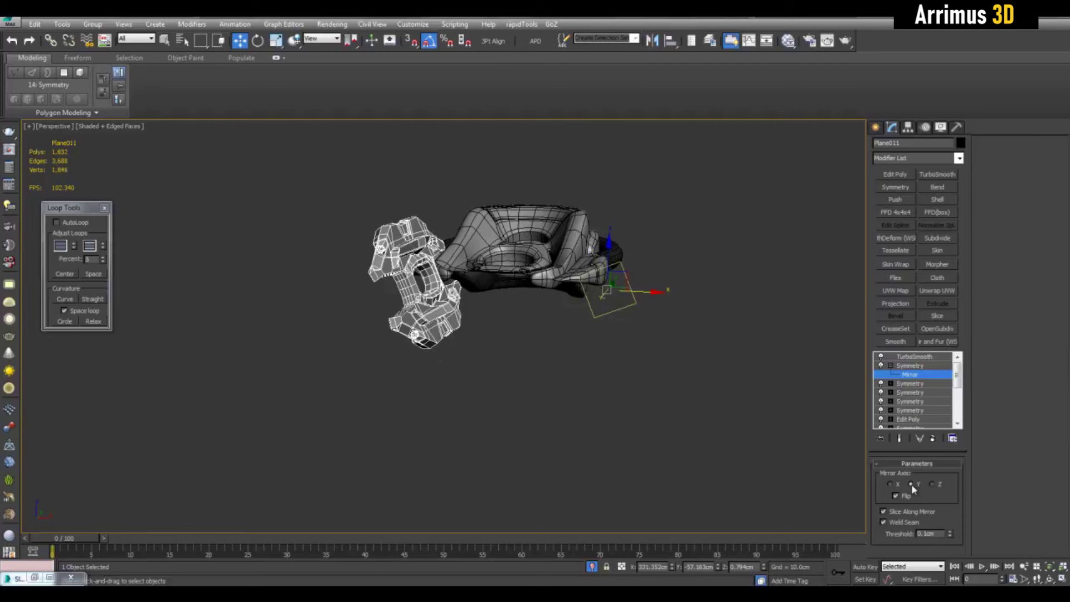
drag(640, 315, 593, 336)
right_click(594, 336)
click(937, 486)
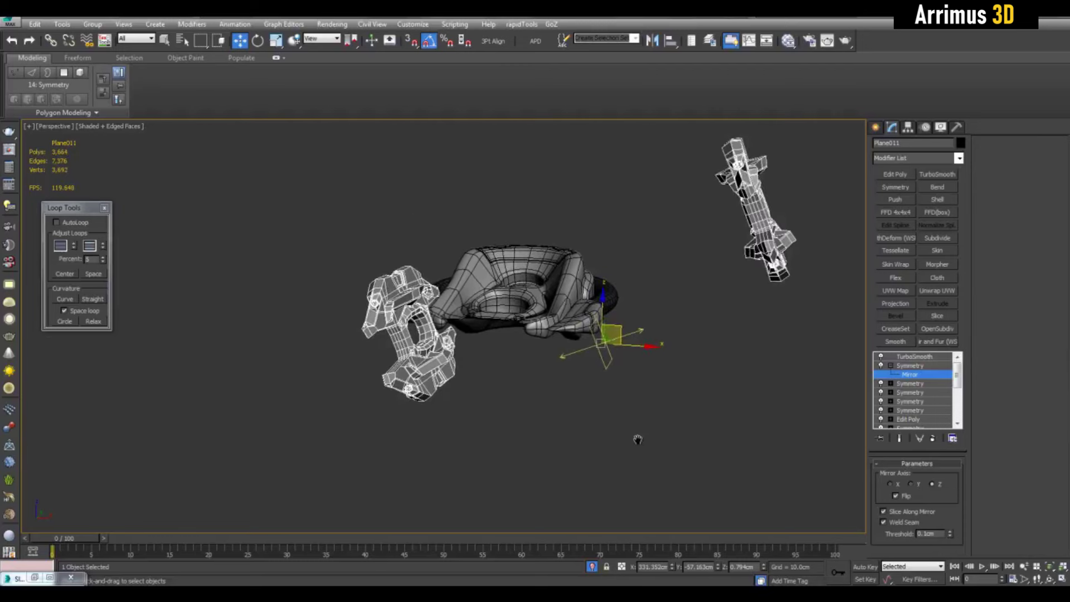
drag(608, 324, 474, 350)
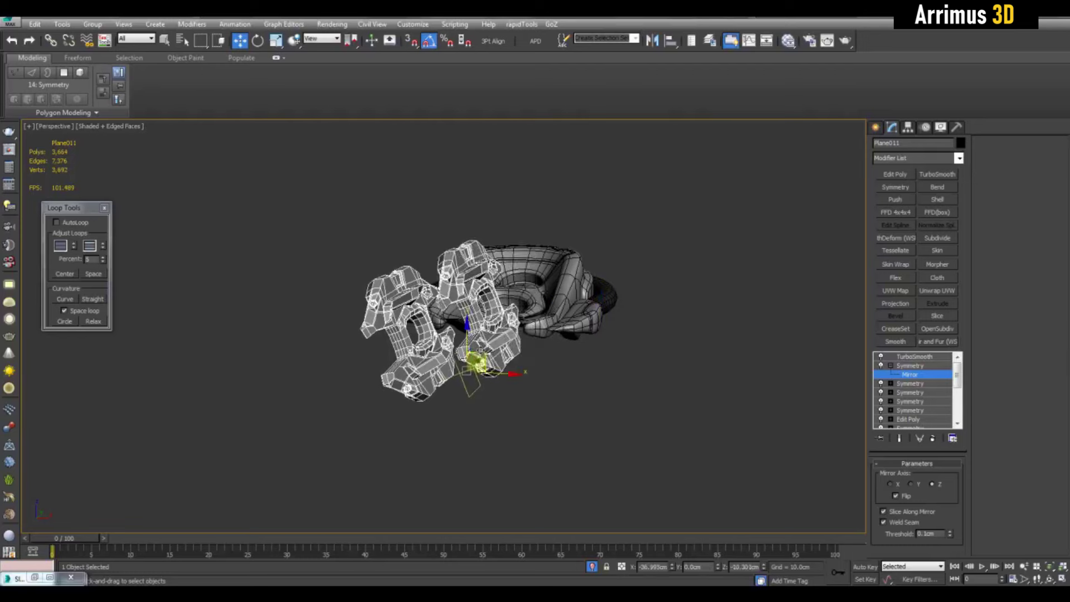
alt+middle_drag(543, 332, 731, 325)
scroll(731, 325, up, 4)
Align the mirror gizmo in Local coordinates to the central body's pivot point, matching X, Y and Z position and orientation.
click(331, 39)
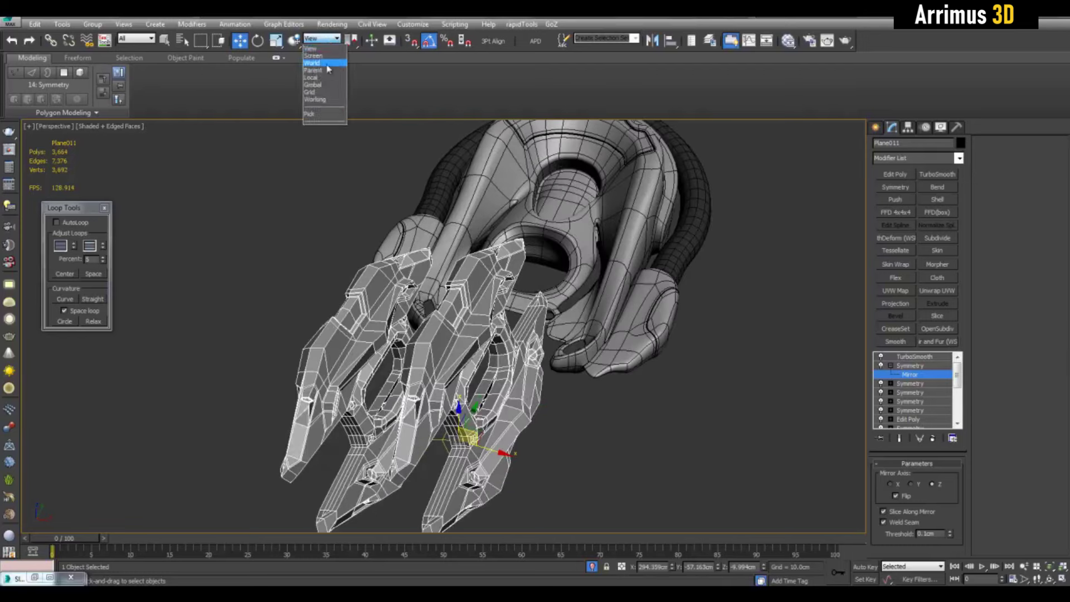
scroll(594, 268, down, 3)
alt+middle_drag(594, 268, 577, 298)
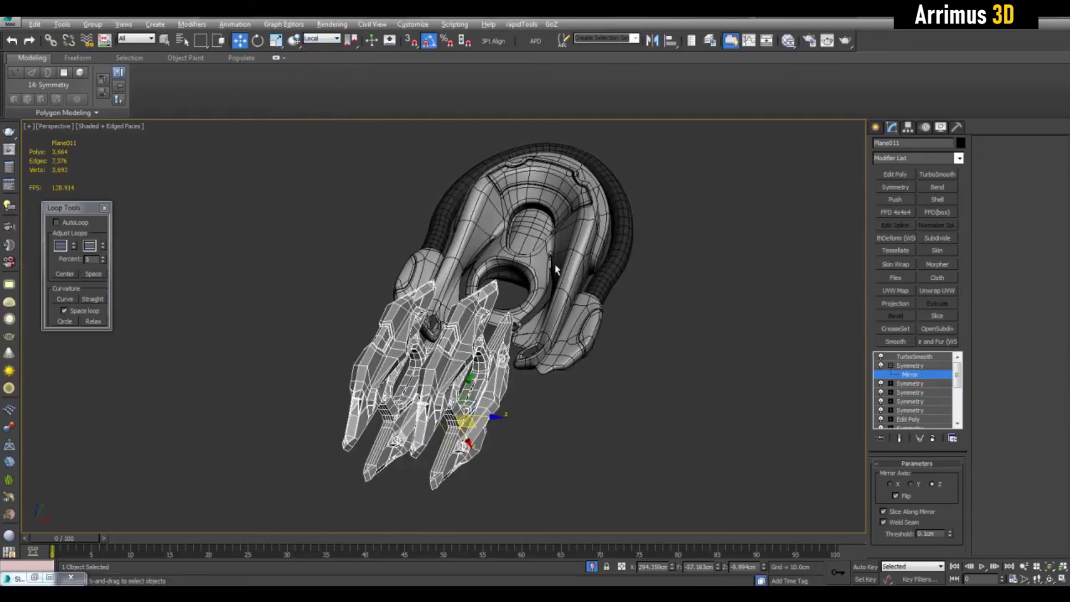
click(537, 258)
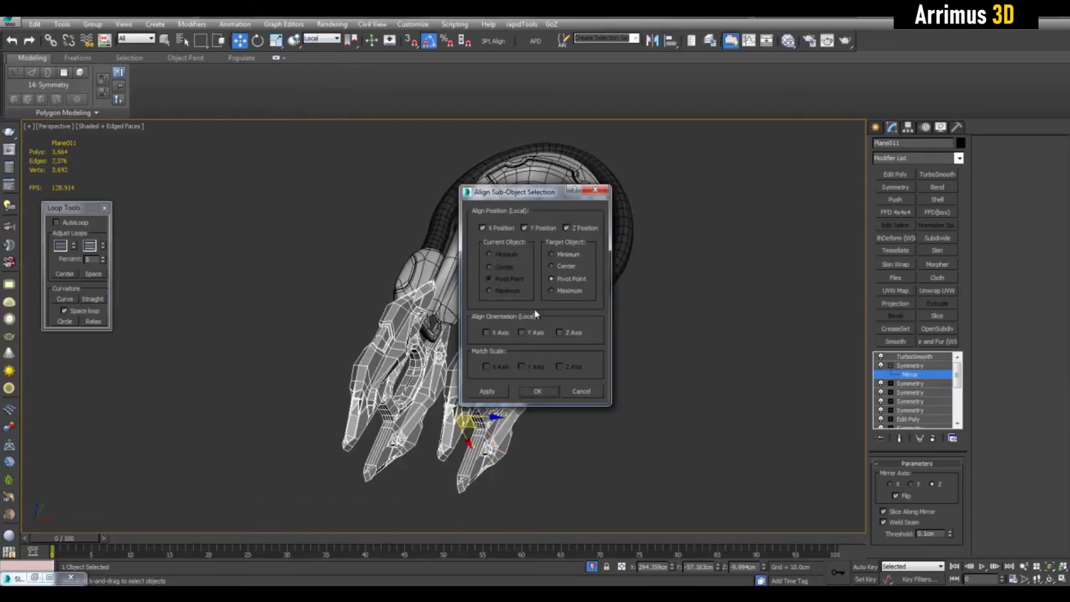
drag(533, 192, 760, 197)
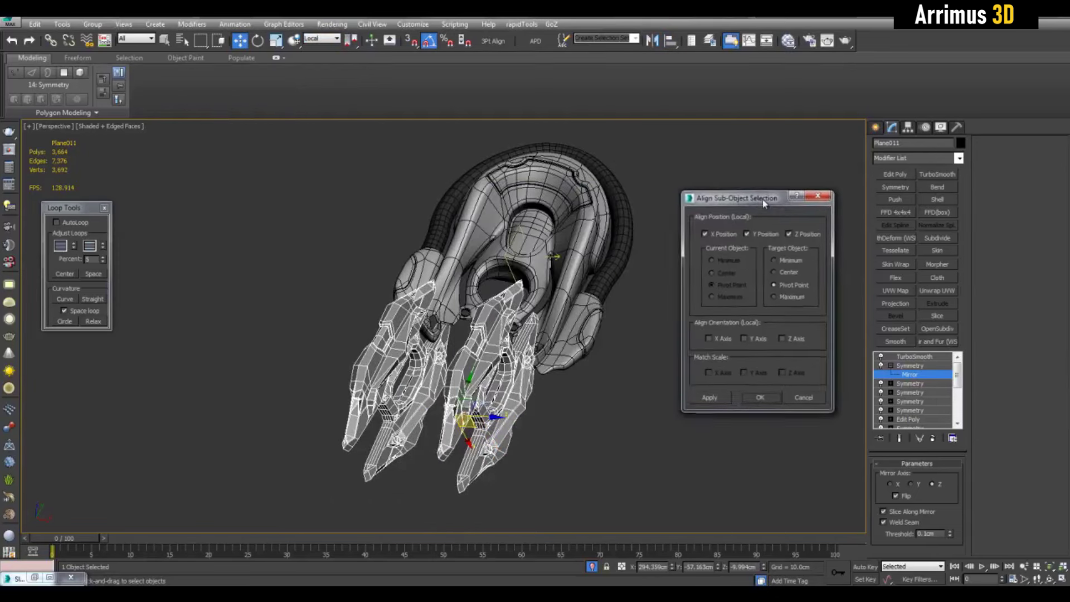
click(713, 337)
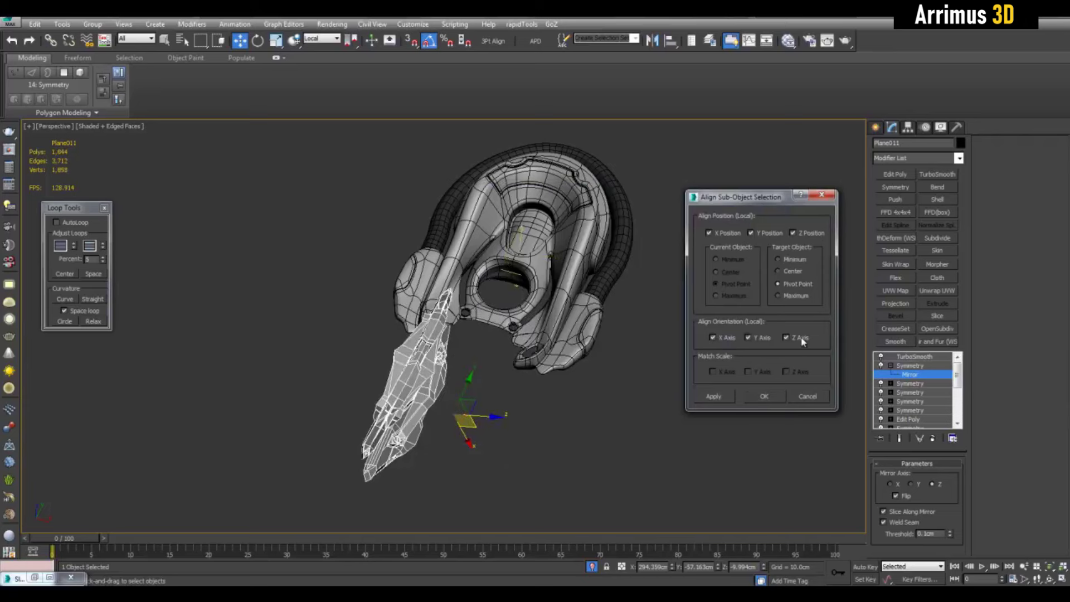
click(765, 396)
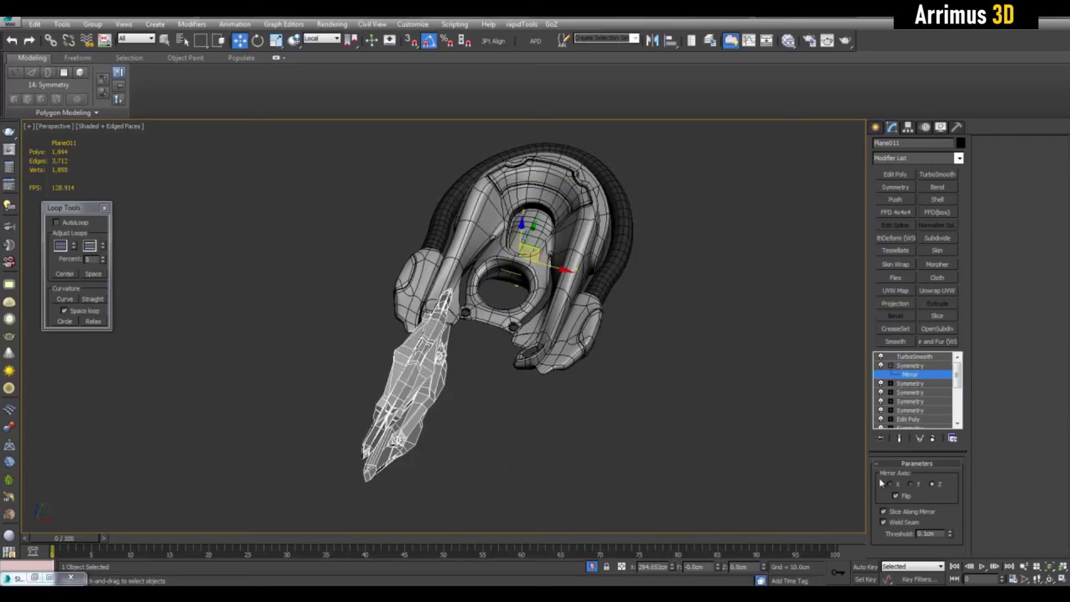
Set the Symmetry mirror axis to X with Flip turned on.
click(896, 495)
scroll(759, 437, up, 5)
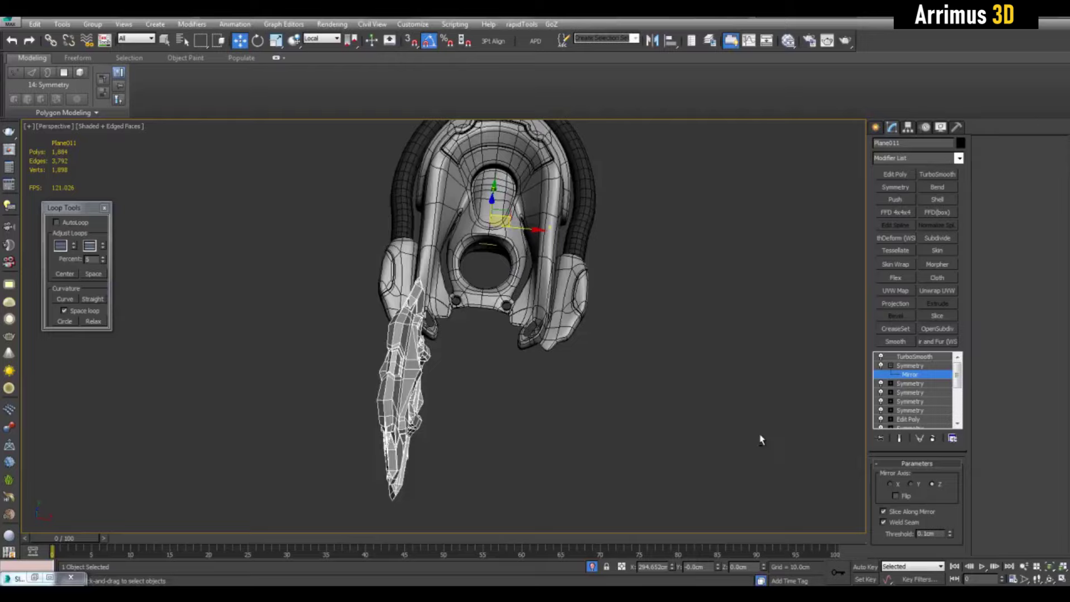
click(893, 484)
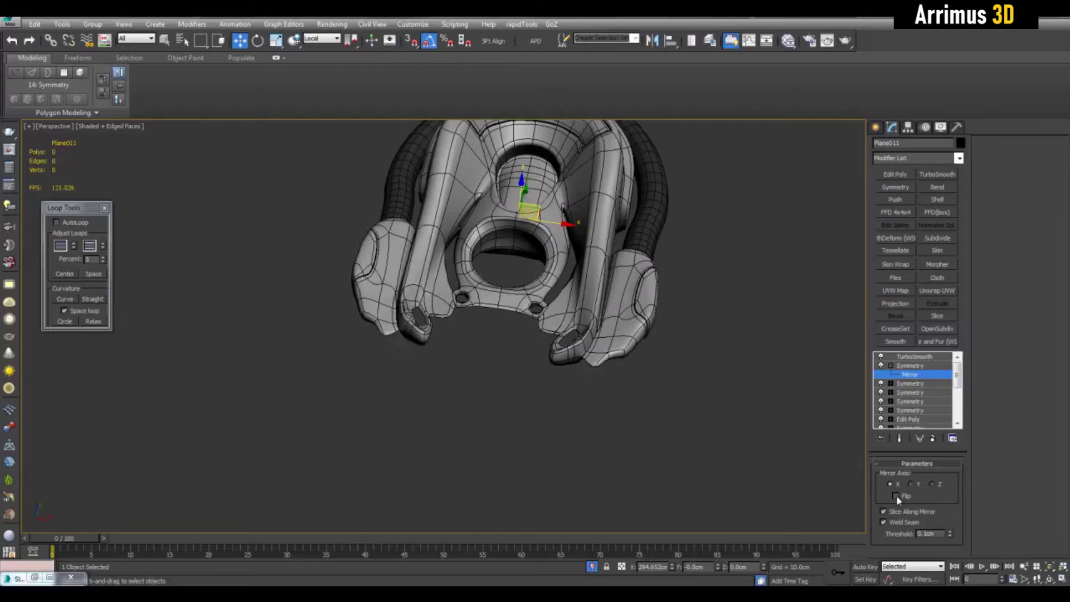
click(897, 495)
alt+middle_drag(679, 399, 683, 375)
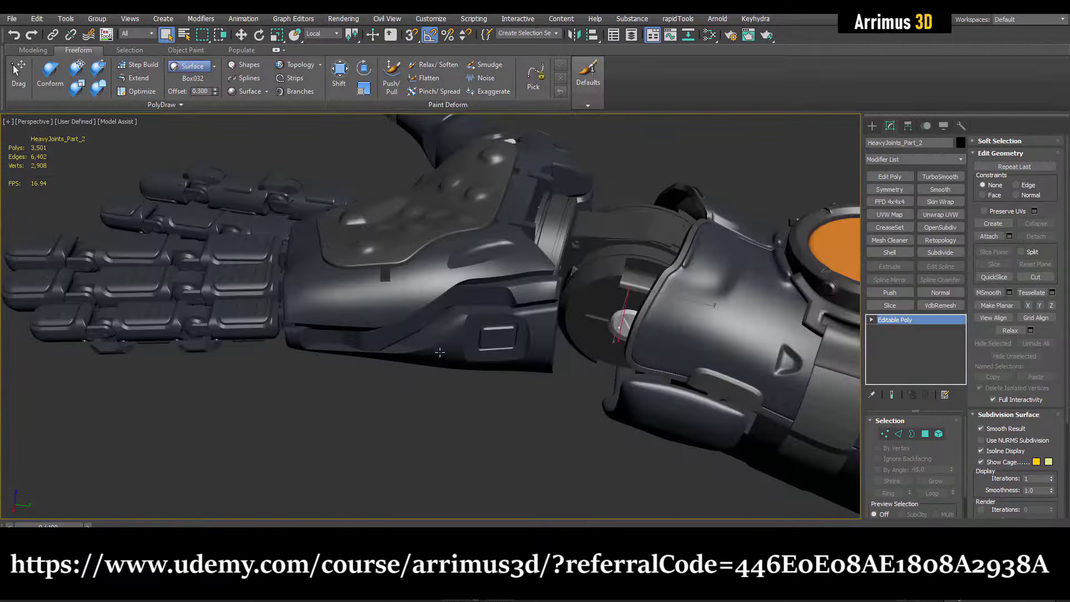
alt+middle_drag(440, 352, 474, 343)
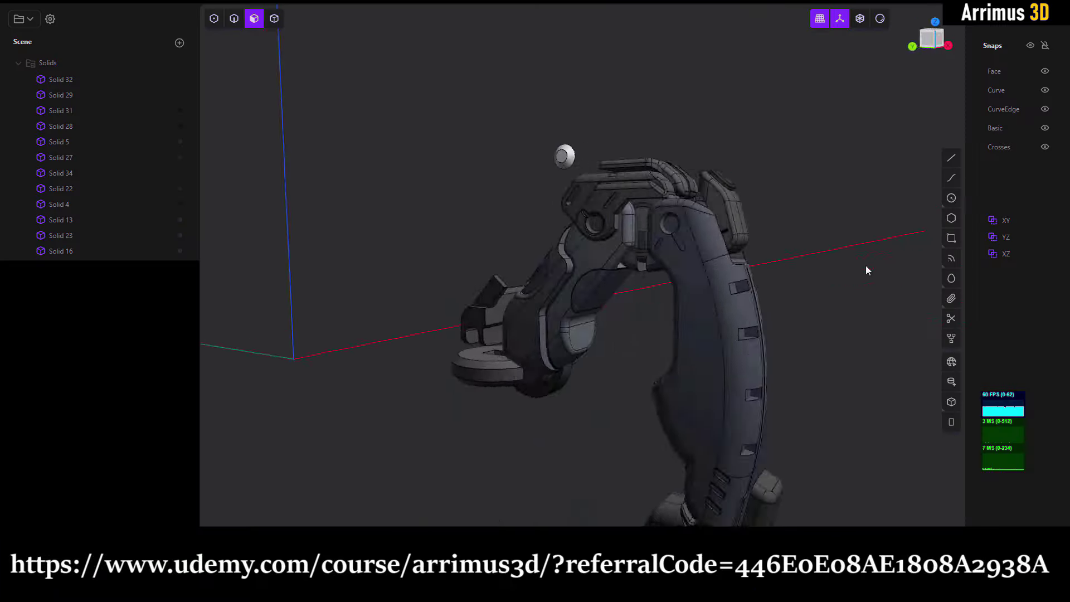
middle_drag(866, 270, 647, 282)
scroll(646, 281, up, 2)
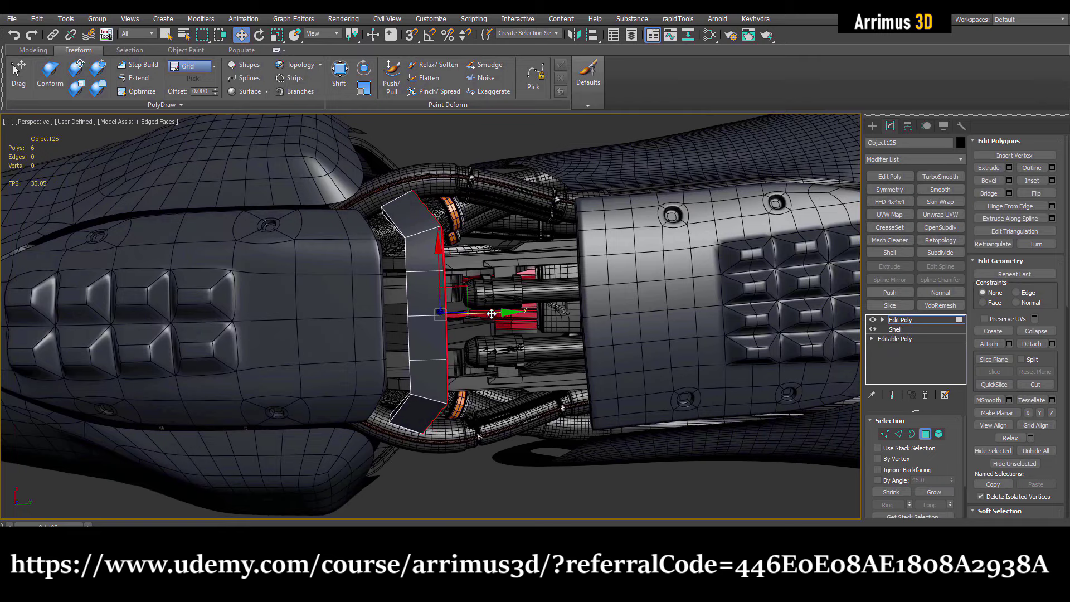
drag(491, 314, 611, 328)
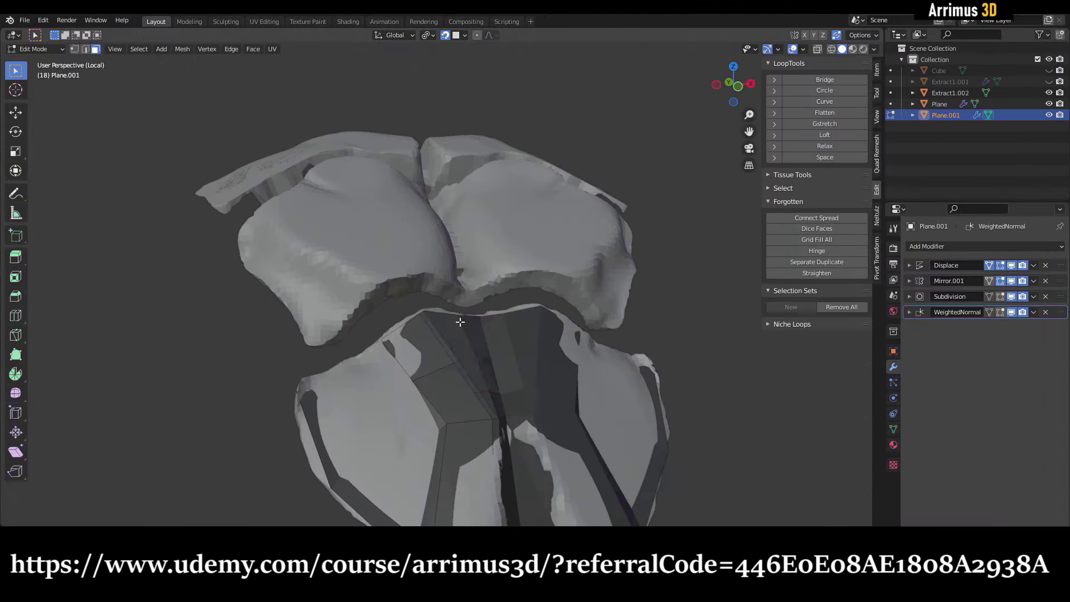
key(g)
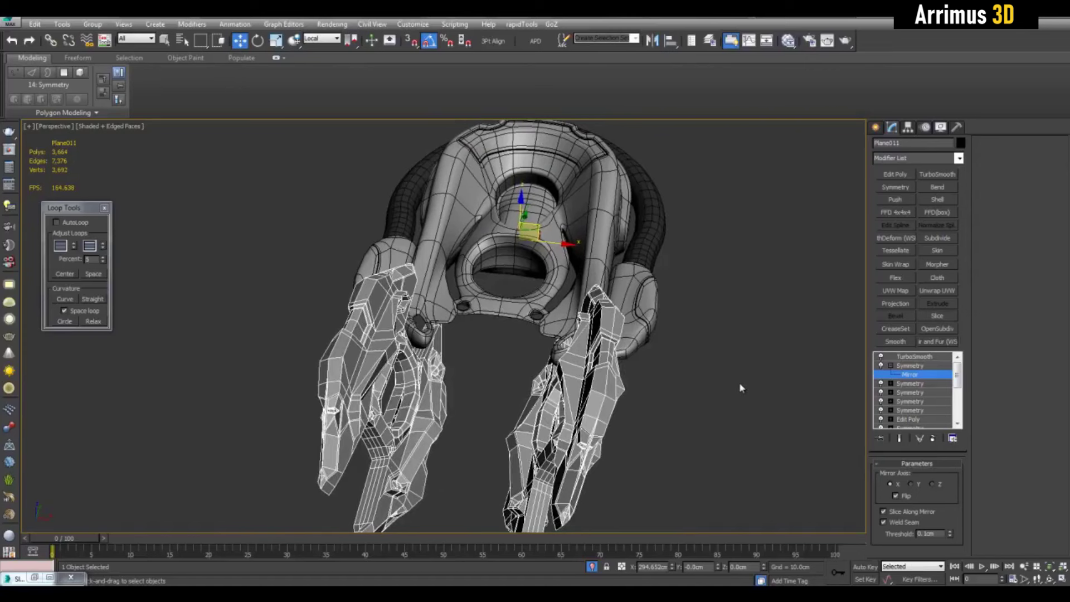
Disable the claw's top Symmetry modifier and add a new flipped X-axis Symmetry above it.
click(881, 367)
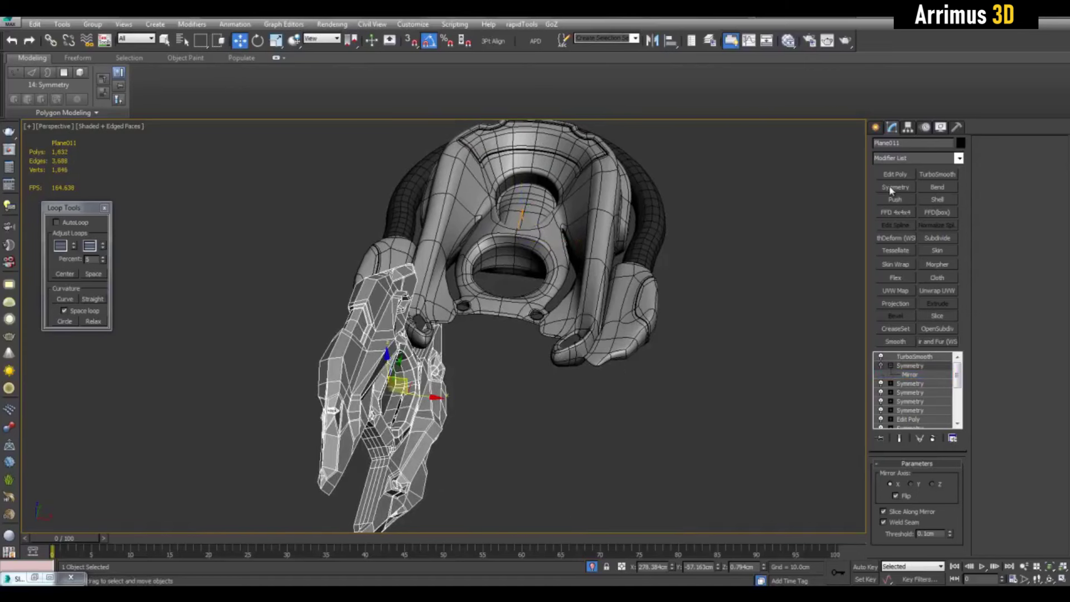
click(904, 496)
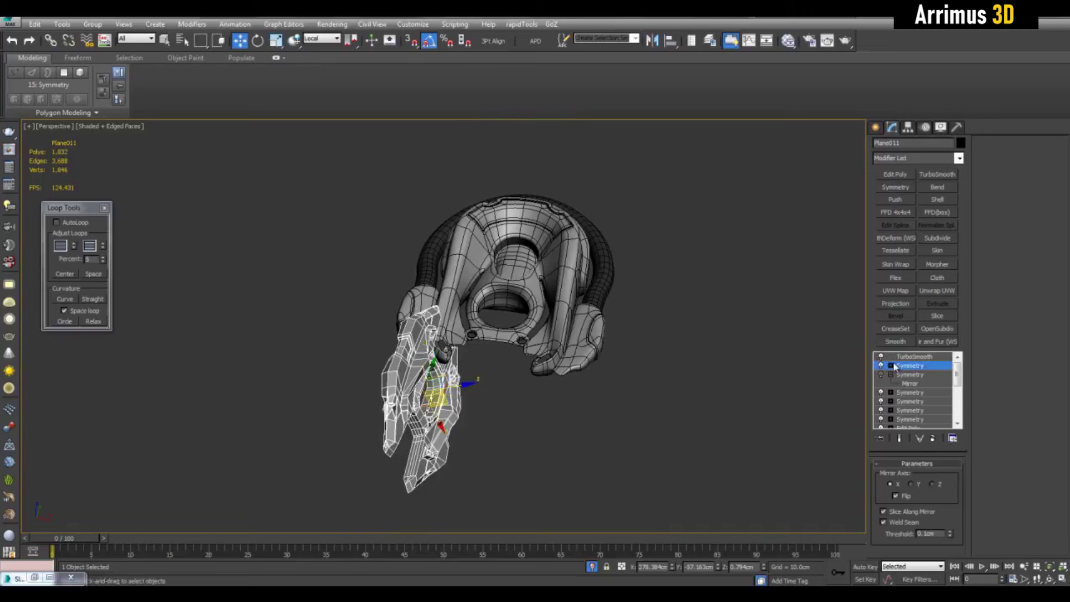
Try aligning the new mirror gizmo to the central body's pivot with the World reference coordinate system.
click(330, 39)
click(323, 48)
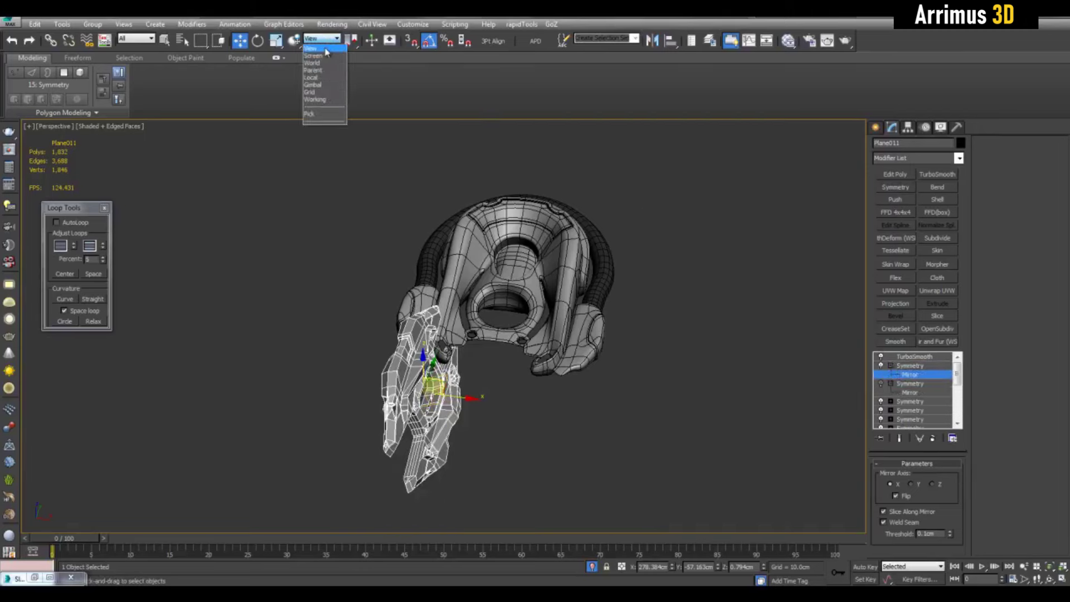
click(325, 63)
scroll(671, 236, up, 4)
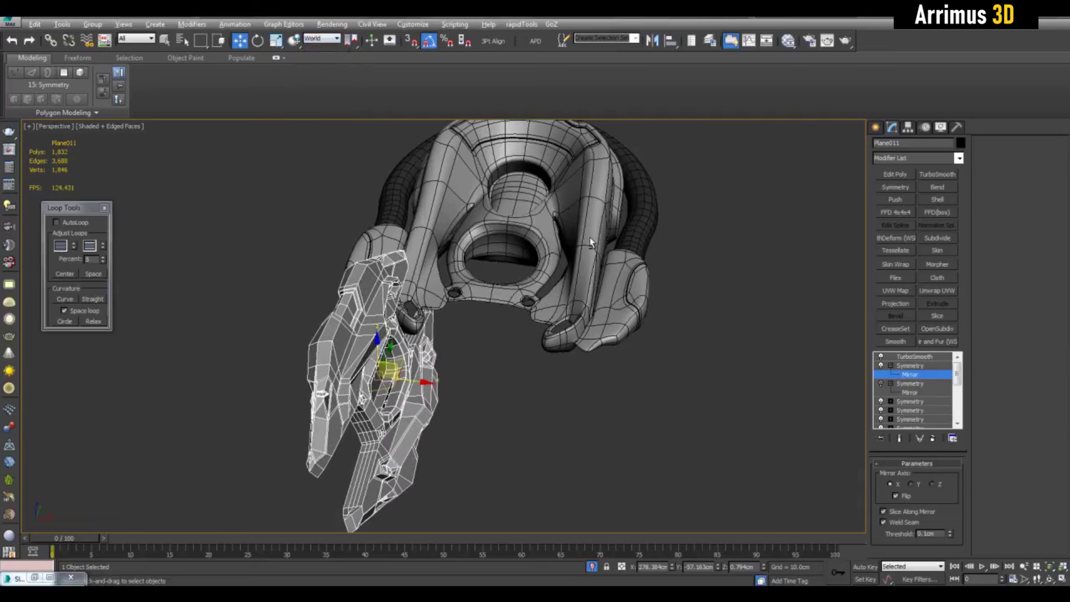
key(alt+a)
click(547, 225)
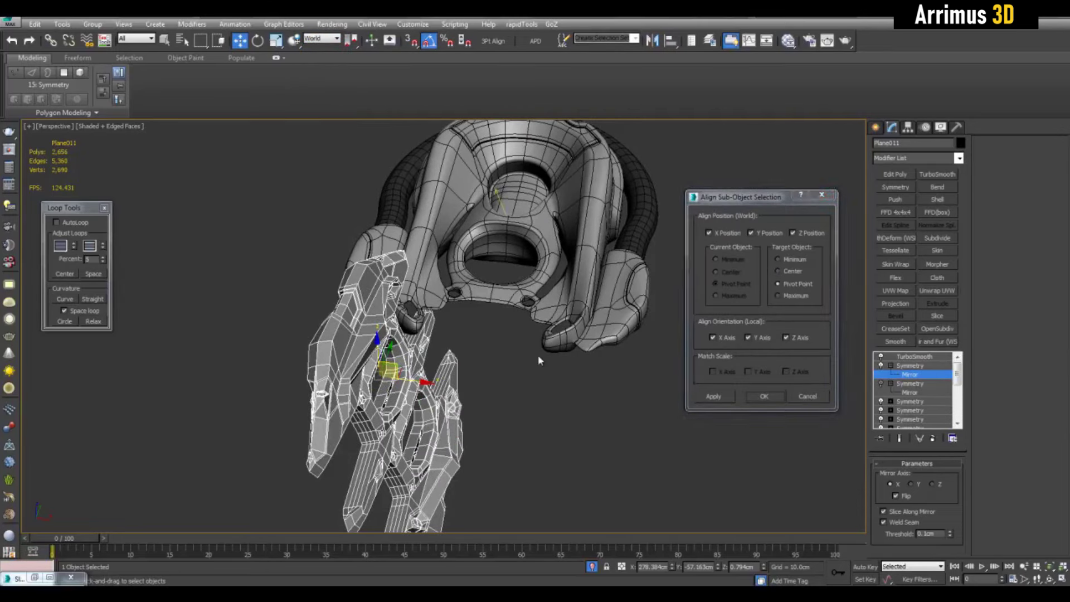
click(777, 398)
Try the same mirror gizmo alignment to the body with the View reference coordinate system.
alt+middle_drag(744, 385, 719, 365)
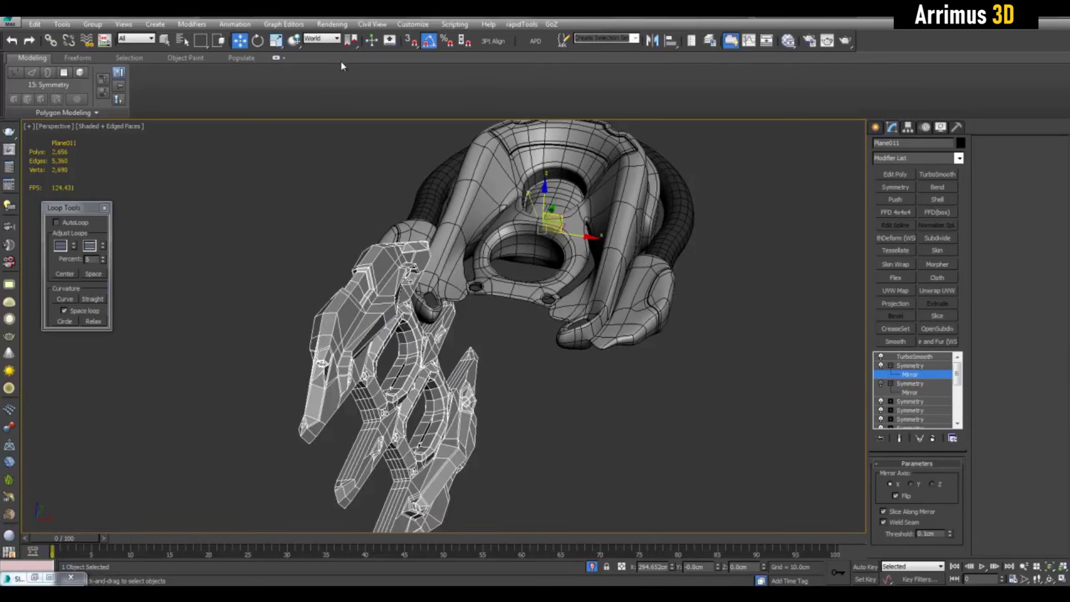
click(328, 48)
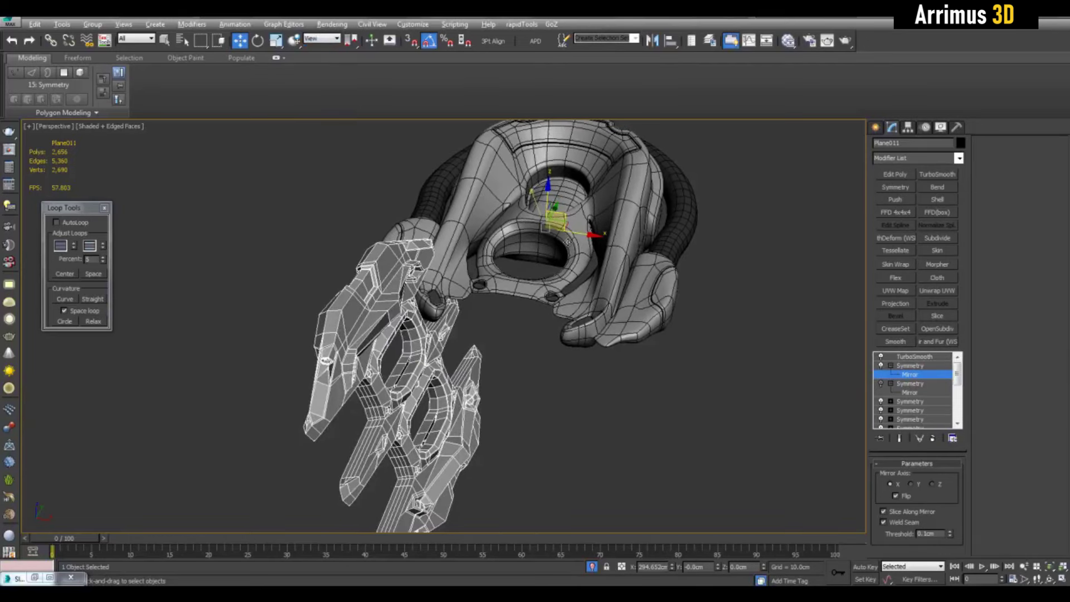
click(599, 206)
click(772, 398)
Align the new mirror gizmo to the central body's pivot and orientation in Local coordinates and leave the Mirror sub-object level.
click(332, 39)
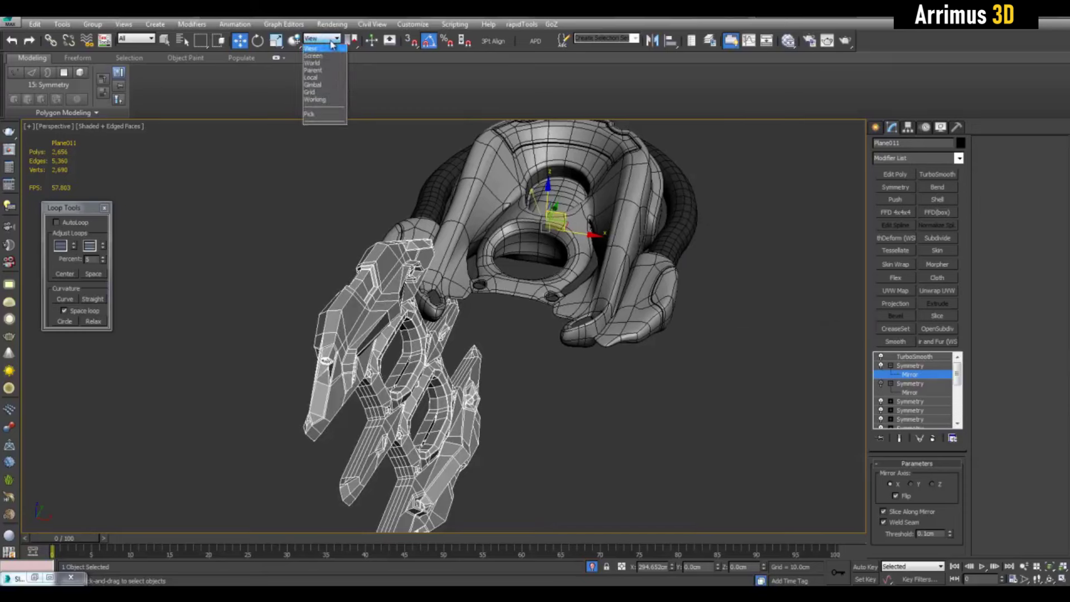
click(325, 78)
click(599, 203)
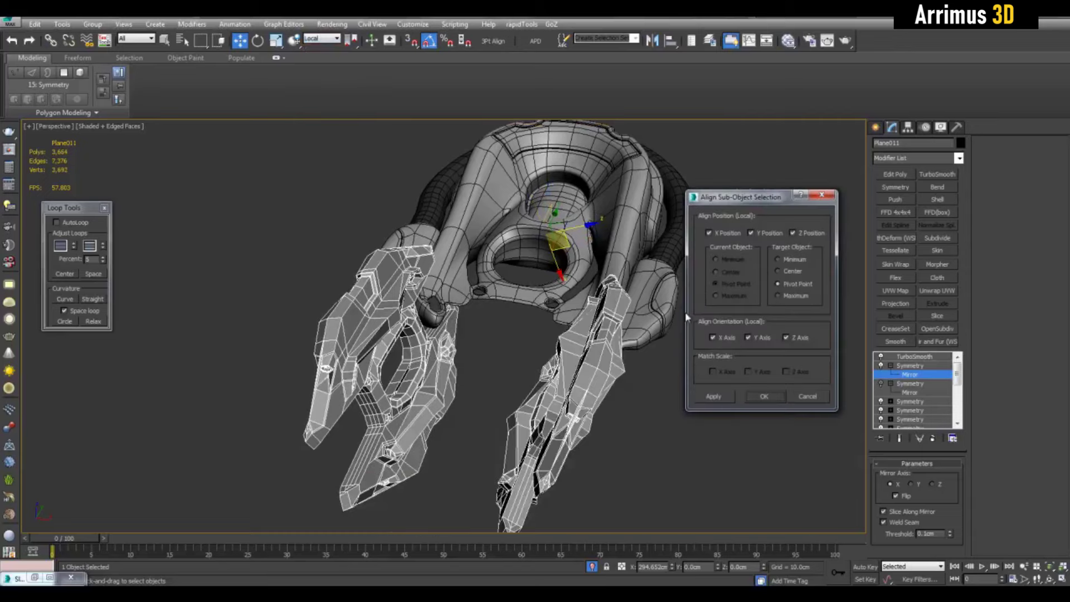
click(776, 397)
alt+middle_drag(772, 394, 731, 376)
key(1)
alt+middle_drag(563, 335, 507, 321)
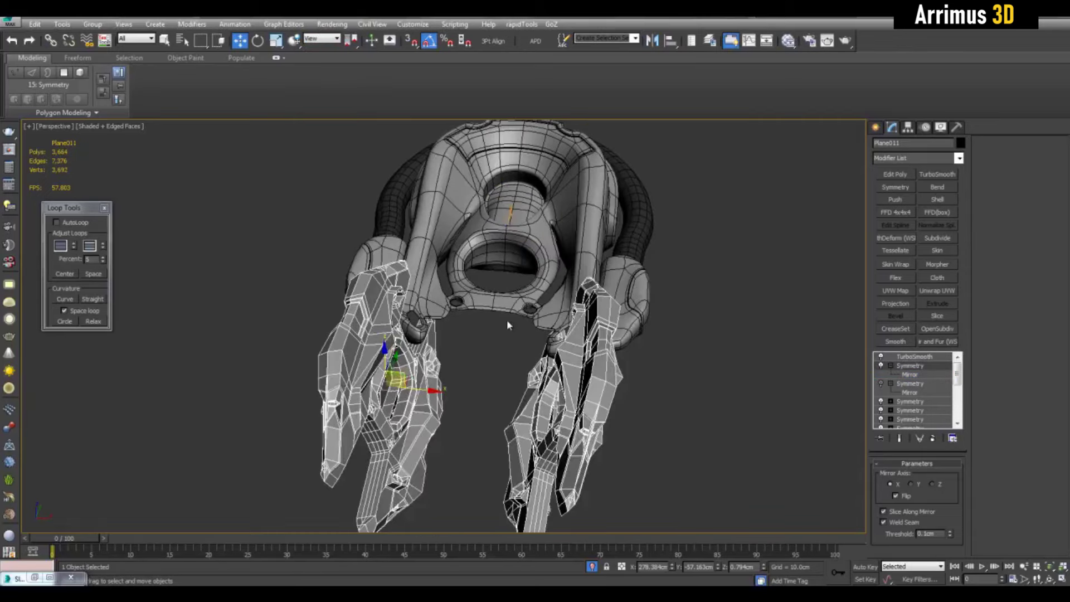
scroll(518, 391, up, 5)
scroll(514, 297, down, 5)
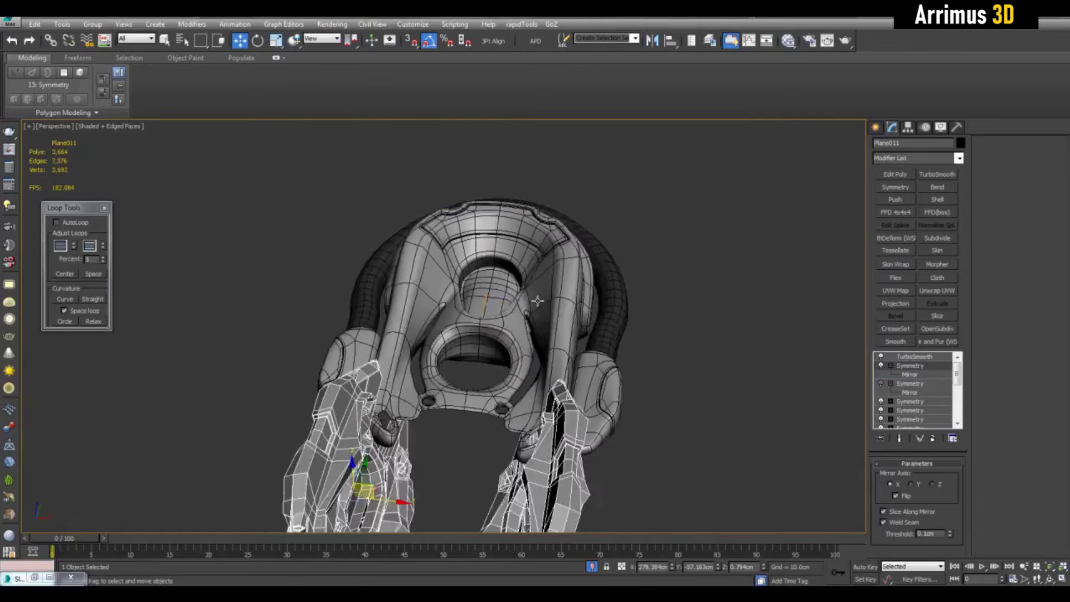
key(alt+a)
click(511, 304)
click(799, 397)
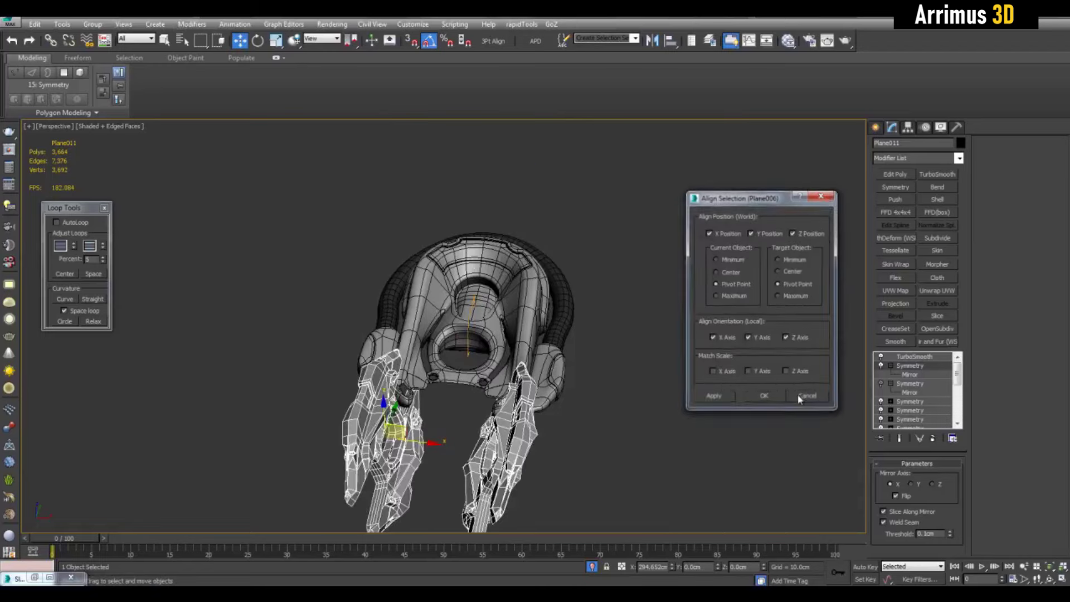
Deselect the claw and examine the smoothed mirrored pair from several angles, with and without edged faces.
scroll(716, 366, down, 2)
key(q)
click(716, 365)
mouse_move(713, 366)
alt+middle_down()
mouse_move(640, 404)
mouse_move(661, 350)
mouse_move(664, 375)
mouse_move(573, 425)
mouse_move(692, 311)
mouse_move(564, 385)
mouse_move(550, 373)
mouse_move(560, 366)
alt+middle_up()
key(F4)
scroll(550, 372, down, 3)
scroll(559, 366, up, 5)
middle_drag(500, 319, 484, 340)
scroll(484, 340, up, 3)
key(F4)
Add an Edit Poly modifier between the two Symmetry modifiers of the side cover piece and enter its polygon level.
click(490, 298)
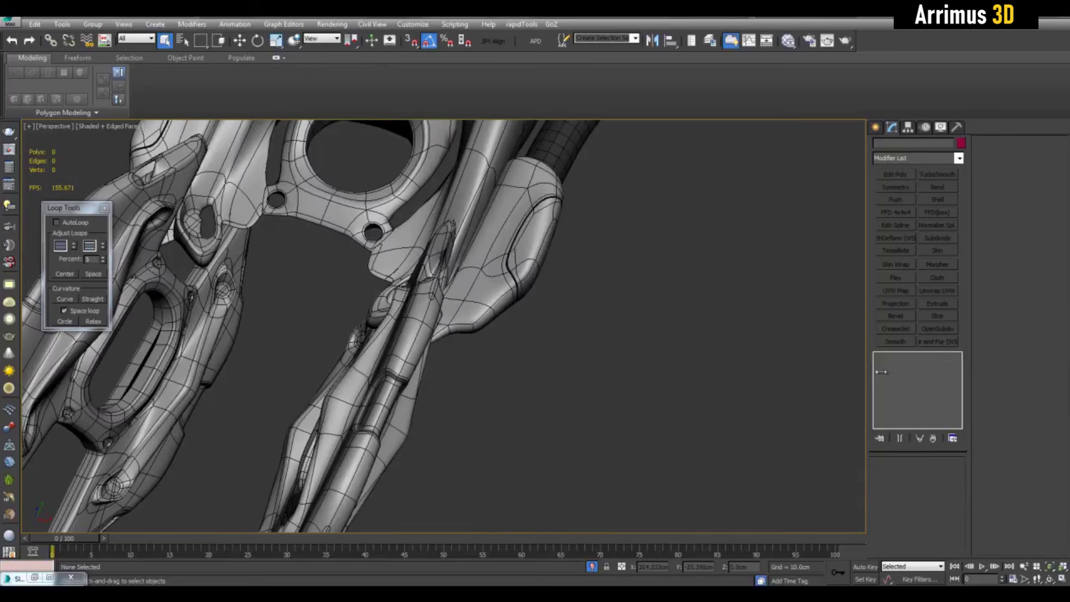
click(928, 367)
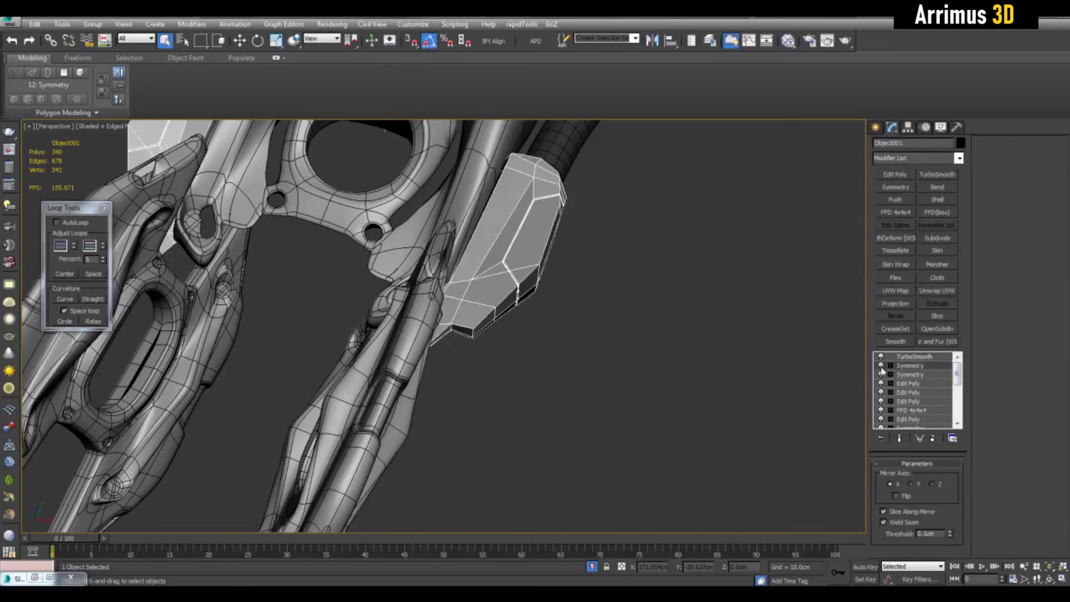
click(904, 377)
click(895, 174)
key(4)
Select the two polygons that form the hexagonal end face at the lower tip of the side cover.
click(507, 304)
alt+middle_drag(509, 328, 394, 360)
click(489, 353)
ctrl+click(488, 338)
scroll(488, 337, up, 2)
key(g)
key(e)
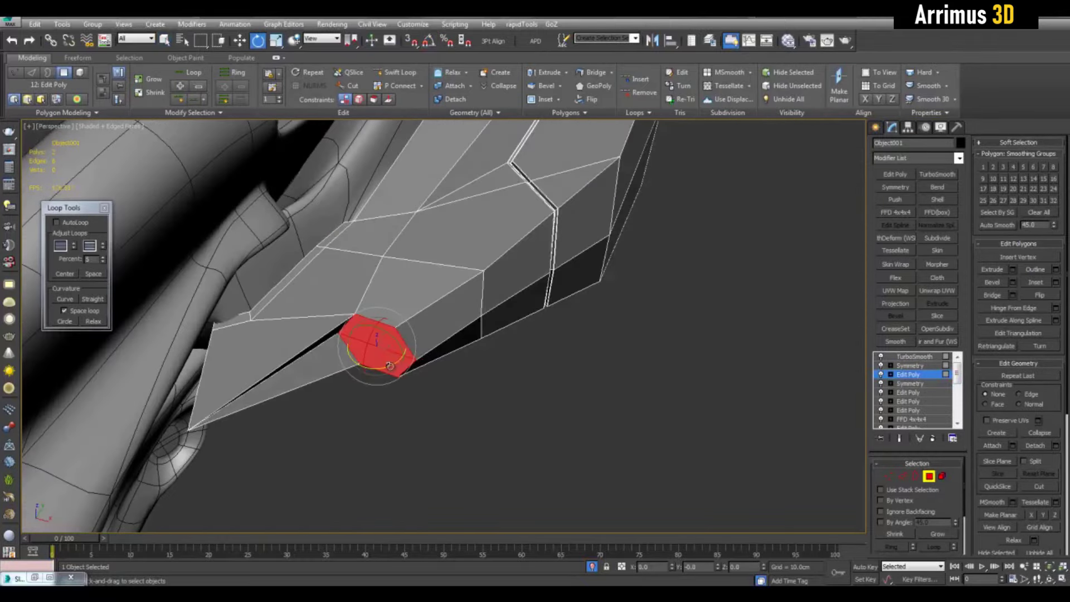
key(q)
scroll(390, 362, up, 8)
scroll(477, 339, down, 2)
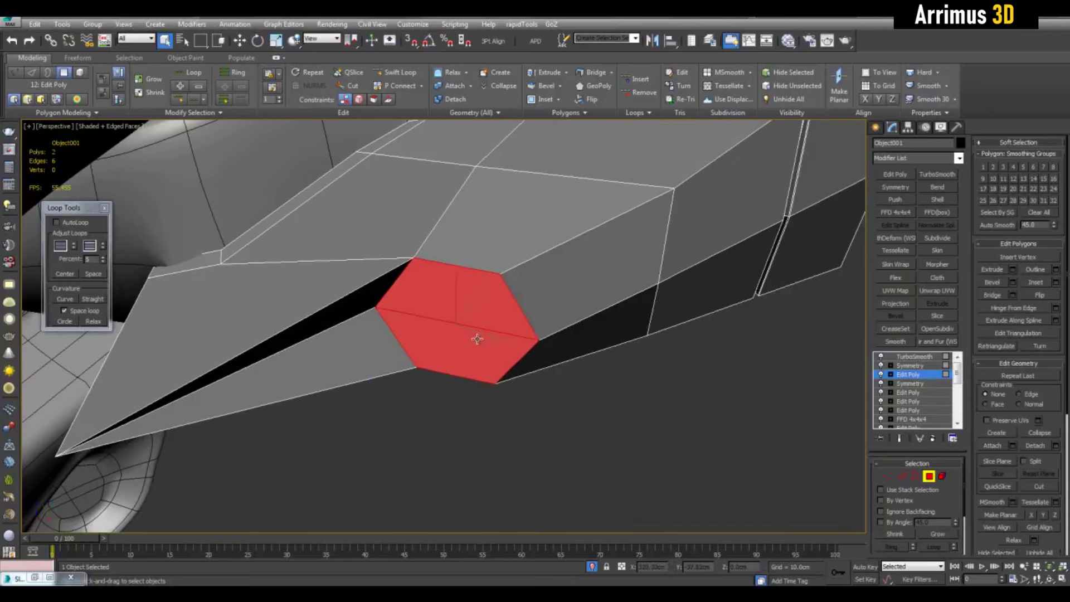
Bevel the hexagonal end face into the cover and scale the recessed polygons.
key(ctrl+shift+b)
drag(463, 331, 464, 335)
click(463, 341)
right_click(465, 341)
alt+middle_drag(465, 341, 464, 293)
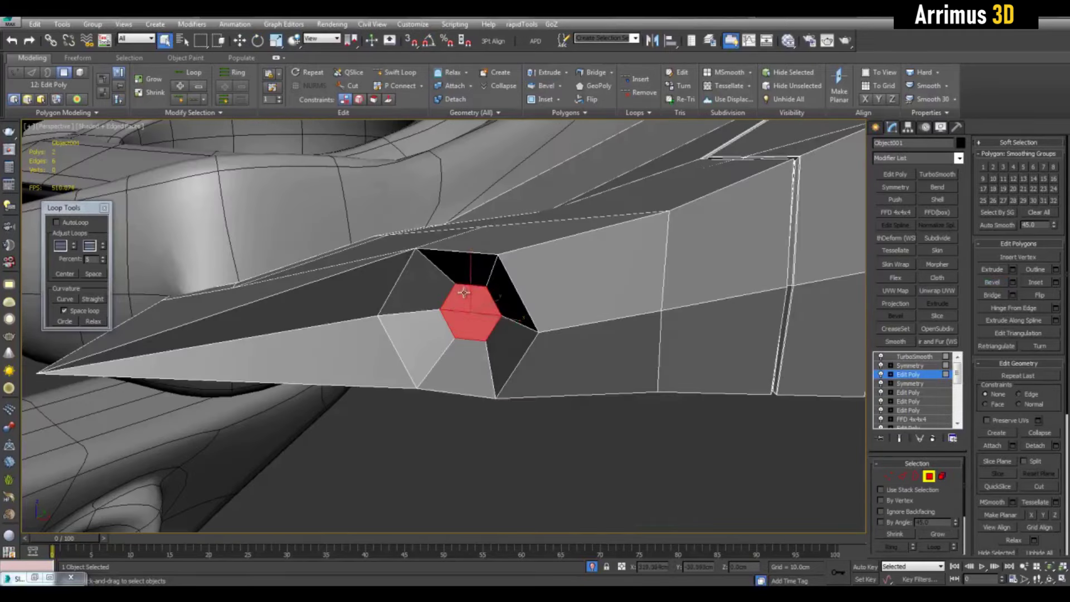
key(r)
drag(472, 291, 474, 294)
Move the recessed hexagon in the Local reference coordinate system to reshape the socket.
key(w)
key(F4)
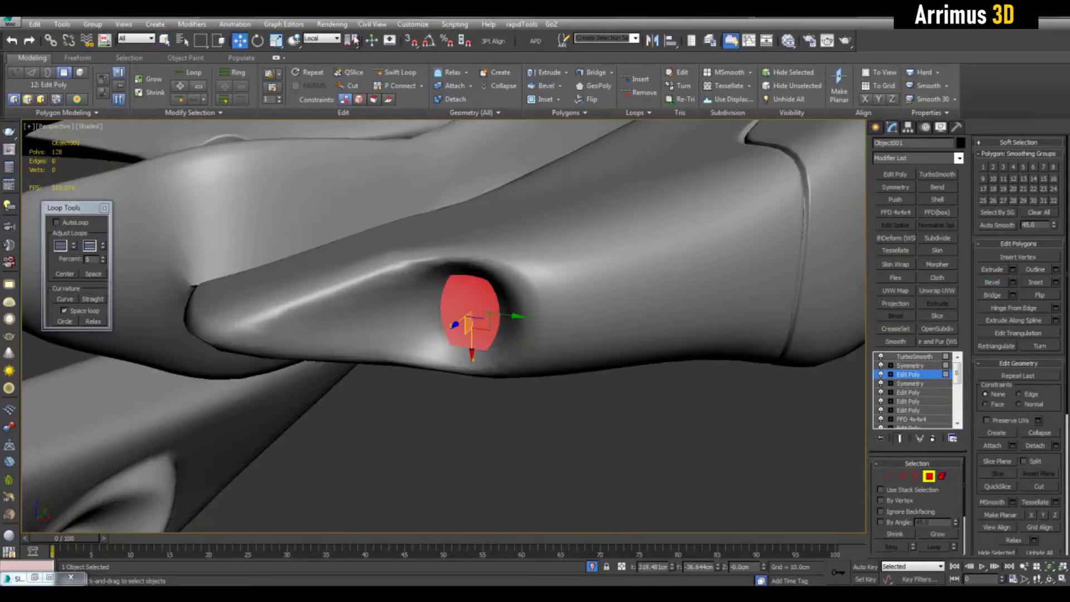
click(322, 38)
click(319, 49)
alt+middle_drag(475, 253, 495, 319)
drag(477, 281, 470, 336)
Scale and inset the recessed hexagon to form a rim around the socket.
key(F4)
alt+middle_drag(491, 341, 481, 282)
key(r)
drag(472, 316, 470, 304)
middle_drag(525, 315, 530, 306)
key(i)
drag(509, 303, 505, 282)
key(r)
drag(473, 316, 474, 279)
alt+middle_drag(473, 278, 473, 304)
Bevel the inner hexagon deeper into the socket and inset its floor.
key(ctrl+shift+b)
drag(473, 303, 473, 337)
alt+middle_drag(474, 307, 502, 301)
key(i)
drag(502, 301, 508, 179)
middle_drag(508, 179, 510, 175)
Connect the edges around the socket rim with a supporting loop, leave edge level and deselect the cover piece.
key(2)
key(q)
click(412, 298)
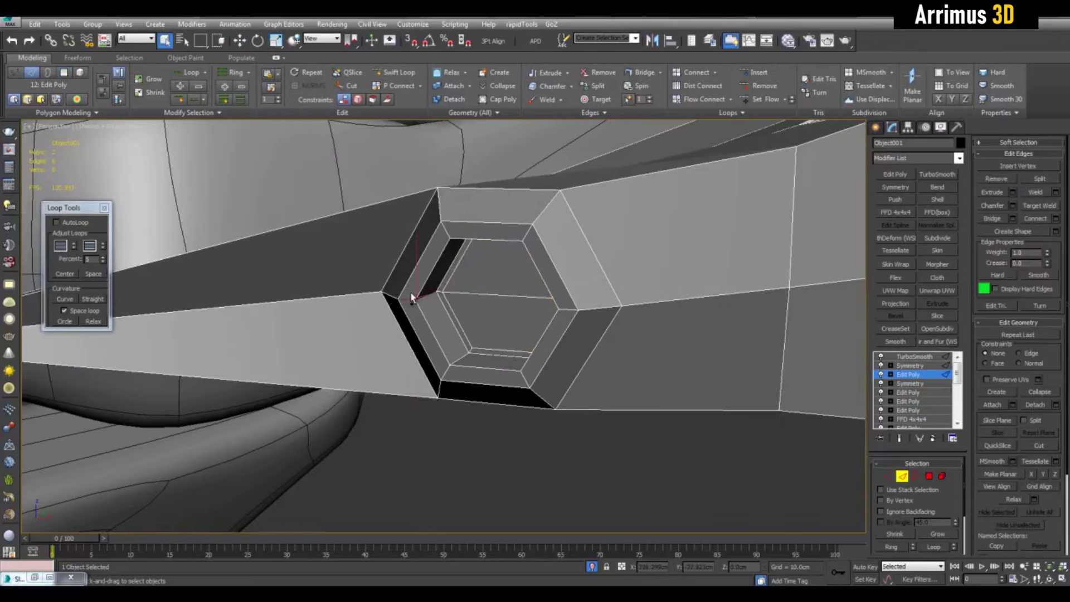
key(alt+x)
key(alt+x)
key(F4)
alt+middle_drag(535, 312, 623, 330)
scroll(571, 323, down, 4)
key(ctrl+shift+e)
click(587, 397)
alt+middle_drag(551, 342, 604, 363)
key(F4)
key(2)
click(609, 362)
Draw a five-point Line spline from the side cover's socket along the claw to near its tip.
click(875, 128)
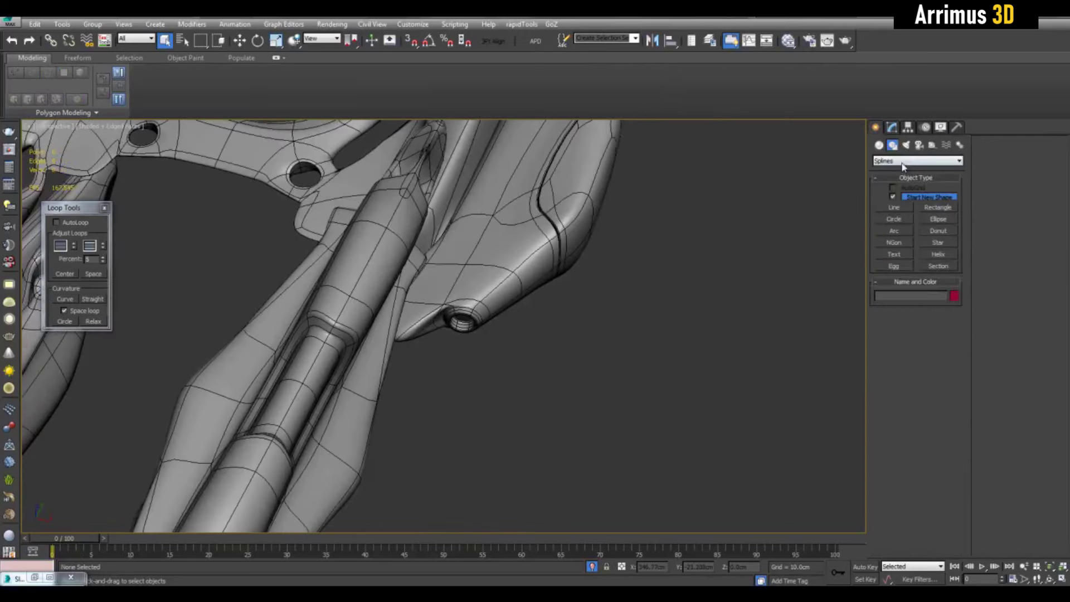
click(894, 208)
alt+middle_drag(607, 256, 547, 266)
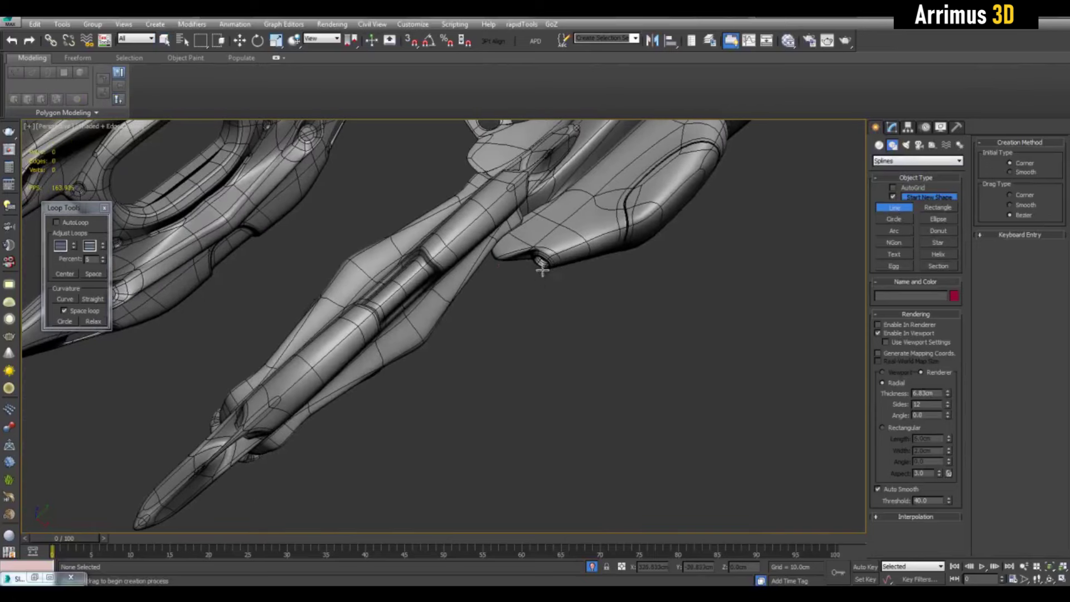
click(546, 266)
click(503, 315)
click(416, 417)
click(316, 467)
click(255, 490)
right_click(255, 490)
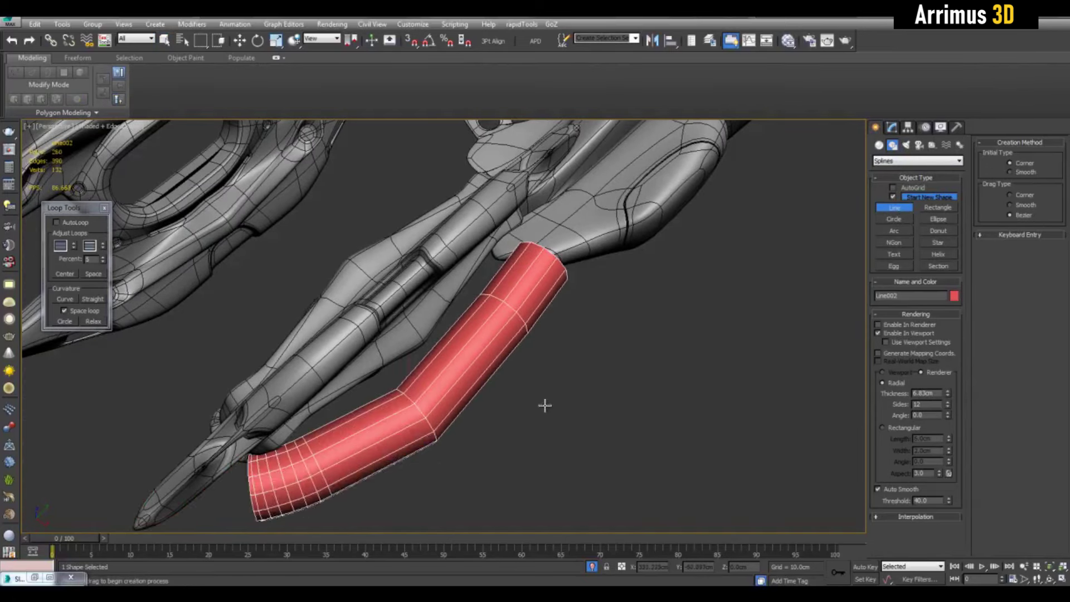
right_click(569, 389)
Set the line's radial thickness to 1.024 cm.
scroll(574, 391, down, 4)
alt+middle_drag(574, 392, 592, 365)
scroll(592, 365, up, 4)
click(894, 128)
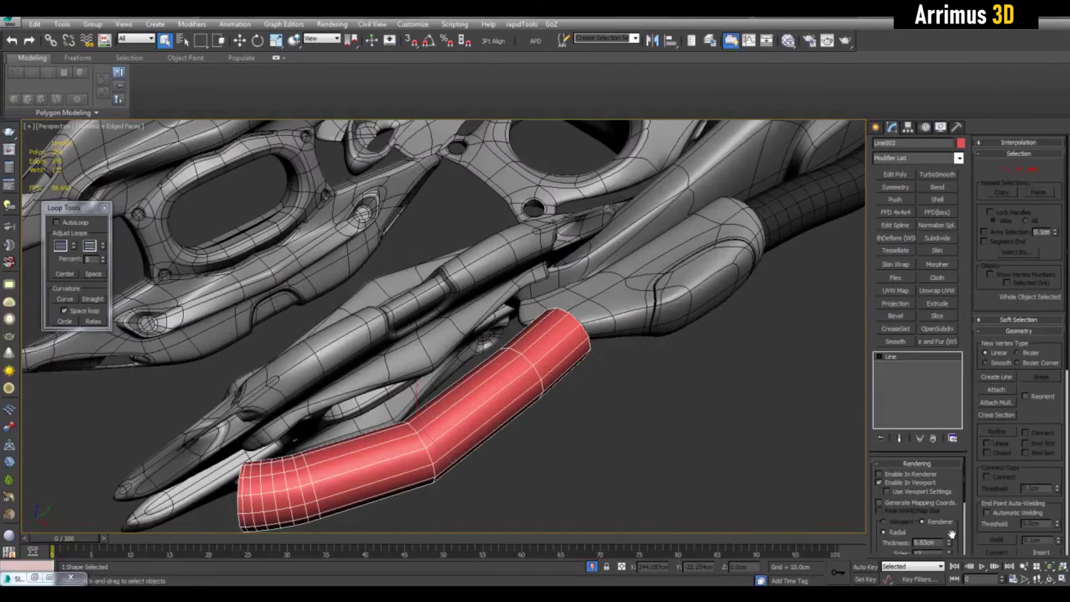
drag(950, 543, 952, 581)
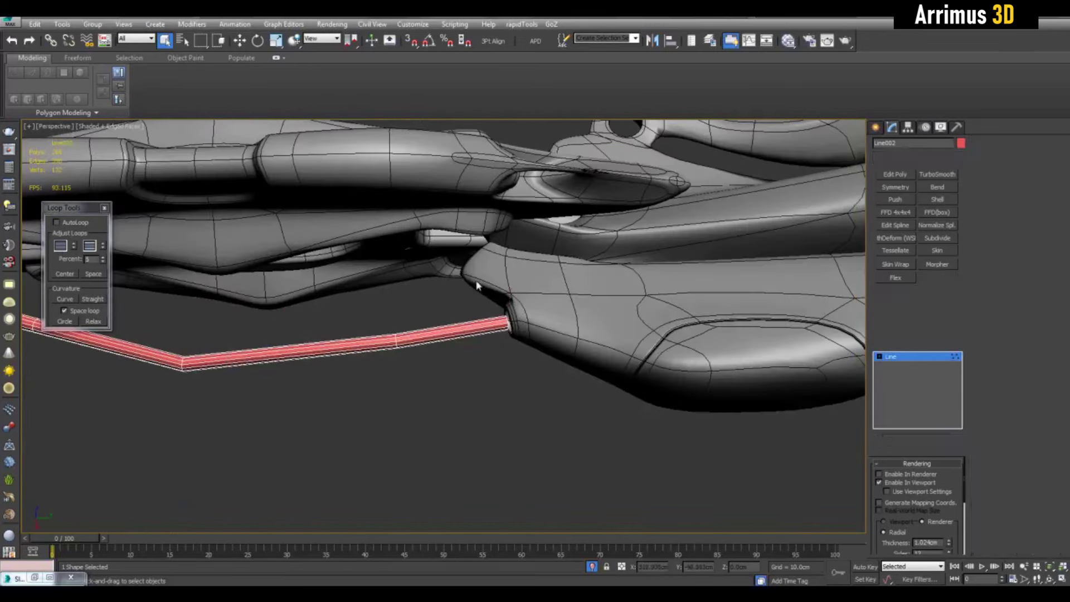
Raise the line's four vertices beyond the socket to the height of the upper claw.
key(w)
middle_drag(534, 325, 579, 348)
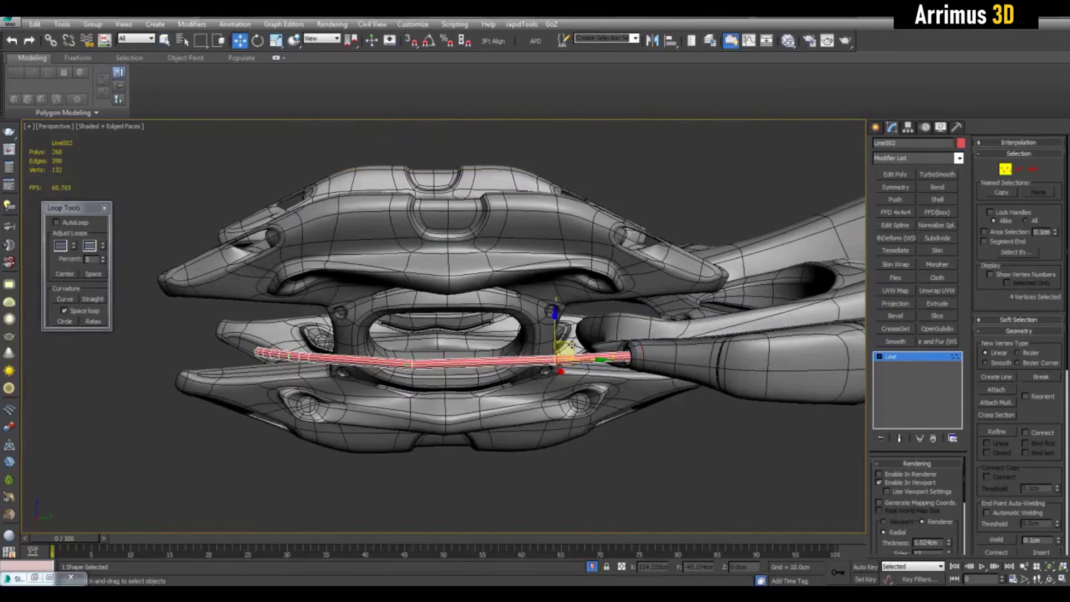
drag(572, 345, 575, 232)
alt+middle_drag(576, 232, 664, 280)
scroll(611, 287, up, 4)
click(748, 275)
scroll(748, 274, down, 3)
alt+middle_drag(749, 274, 703, 278)
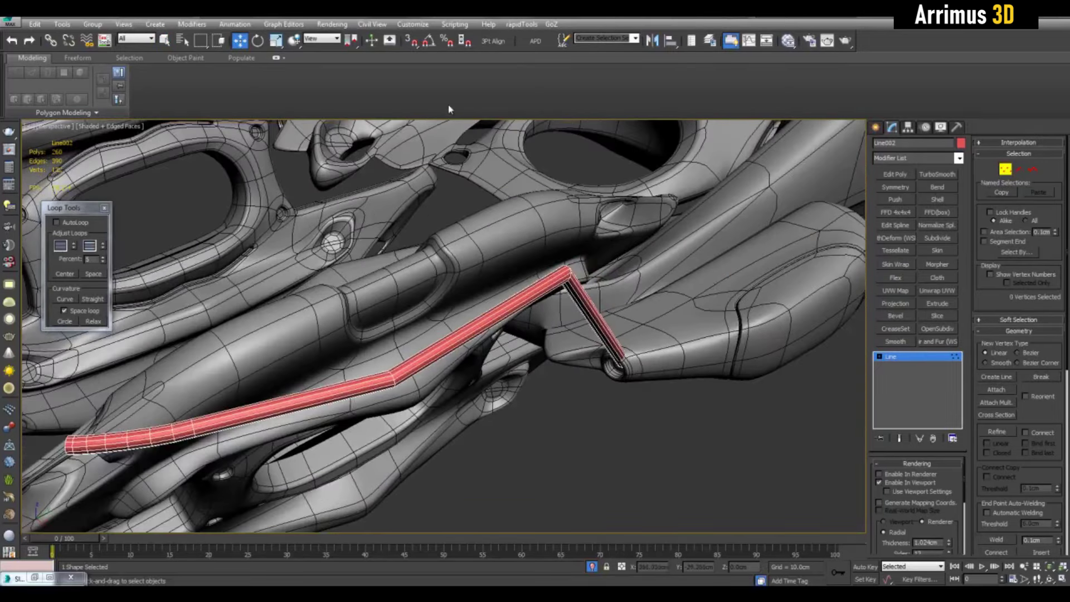
Enable Face snapping alongside Vertex, turn on 3D snapping and check the snap options.
right_click(414, 46)
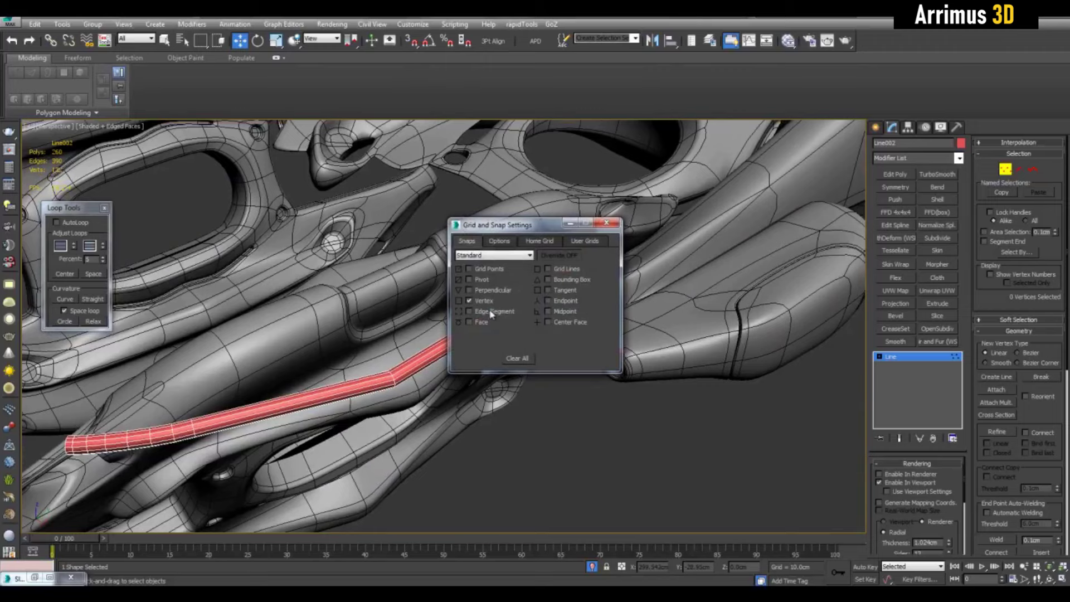
click(480, 323)
drag(544, 229, 636, 395)
alt+middle_drag(601, 327, 575, 294)
scroll(558, 291, up, 3)
scroll(576, 294, up, 1)
key(s)
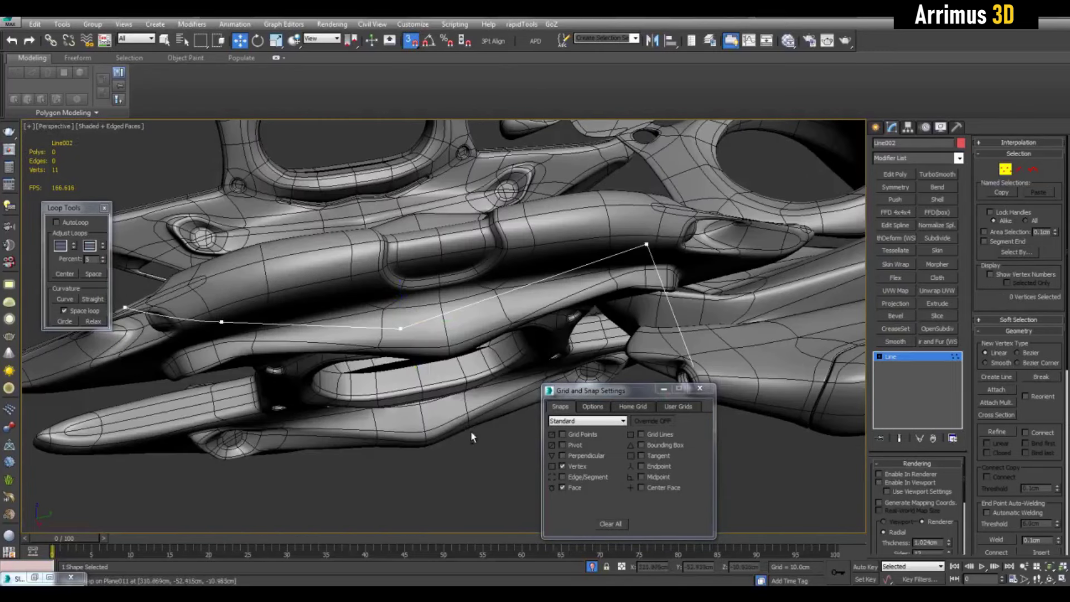
click(581, 406)
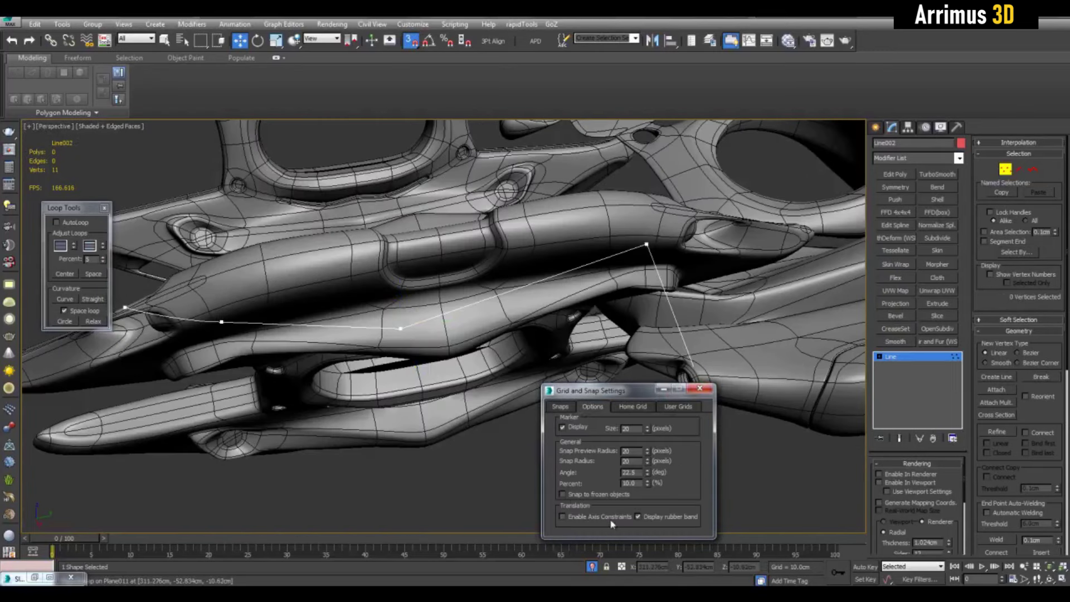
click(700, 388)
scroll(430, 384, up, 3)
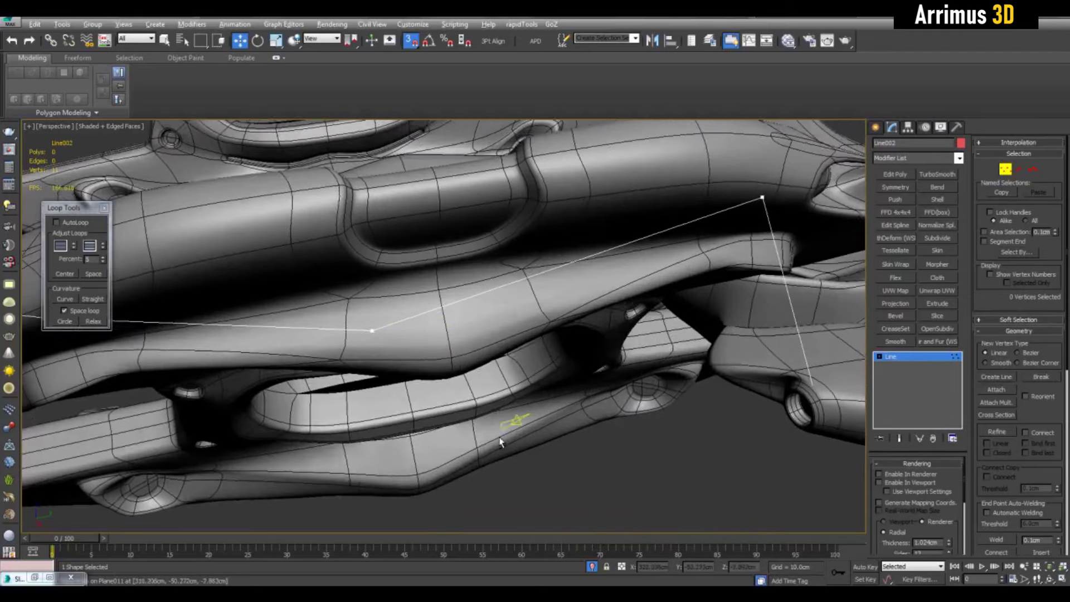
Snap the line's middle vertex onto the surface of the claw.
alt+middle_drag(430, 385, 357, 401)
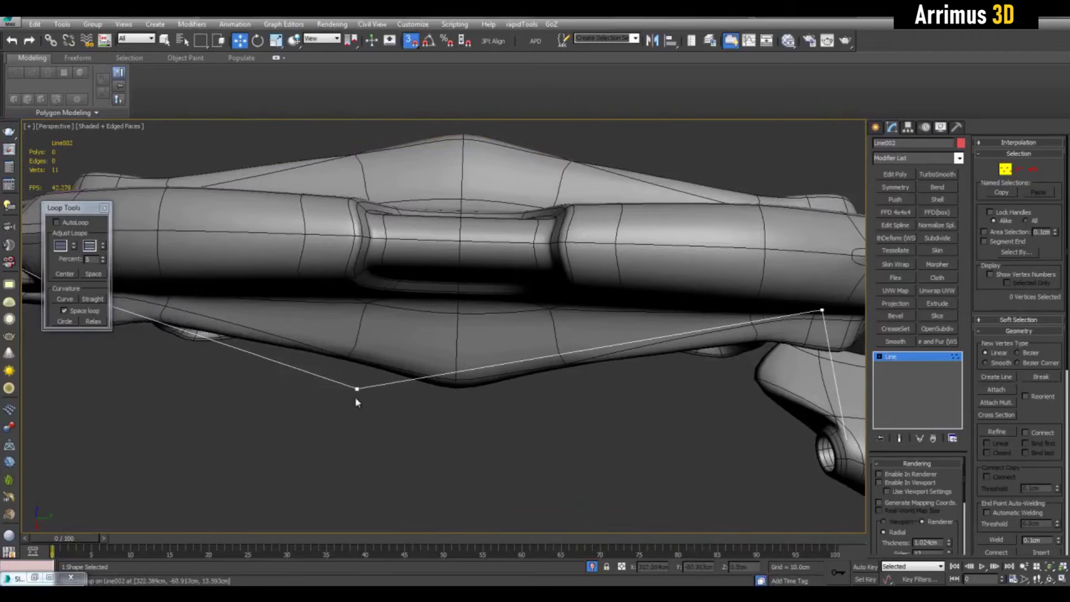
drag(354, 389, 361, 297)
middle_drag(299, 318, 536, 385)
click(339, 423)
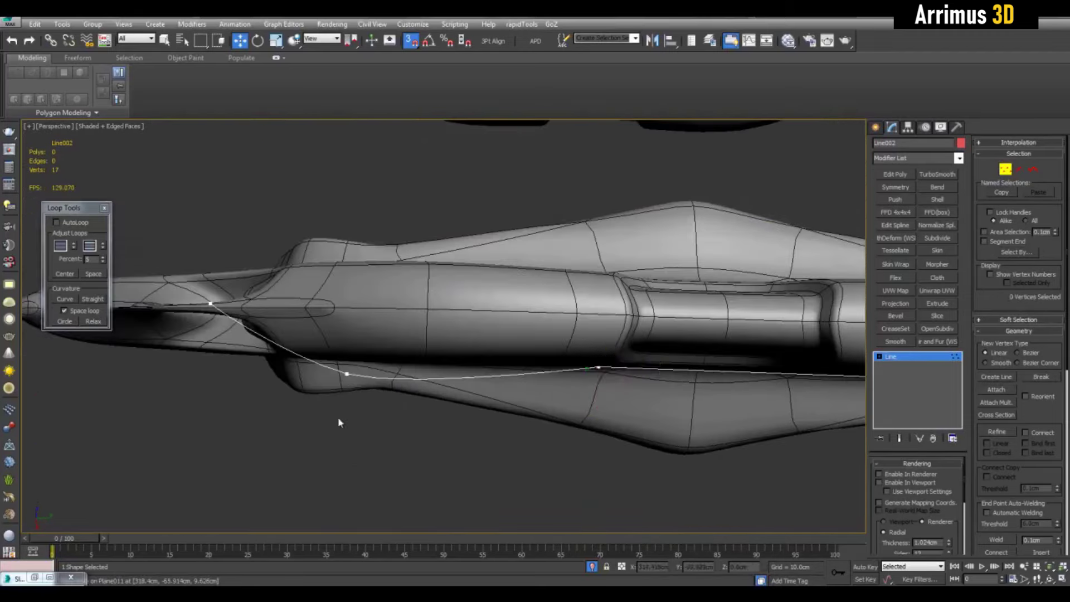
Adjust the line's fourth vertex so the curve follows the claw's upper edge toward its tip.
alt+middle_drag(340, 423, 373, 430)
drag(408, 432, 425, 415)
alt+middle_drag(429, 383, 478, 320)
drag(422, 239, 435, 309)
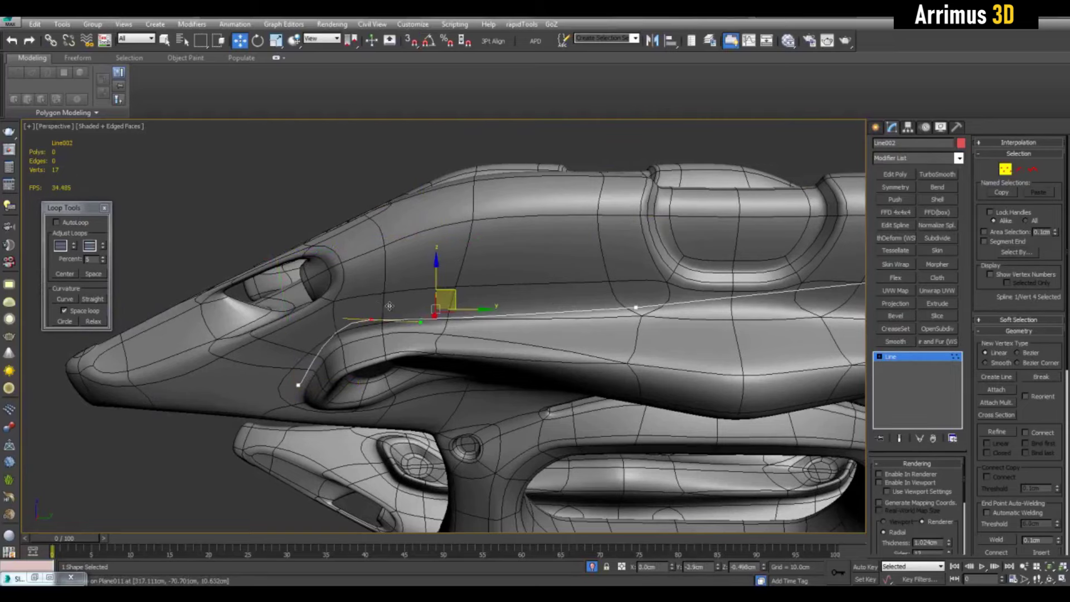
drag(390, 306, 389, 306)
middle_drag(508, 295, 382, 273)
scroll(384, 272, down, 4)
key(q)
alt+middle_drag(535, 262, 563, 239)
scroll(563, 239, up, 2)
scroll(264, 241, down, 2)
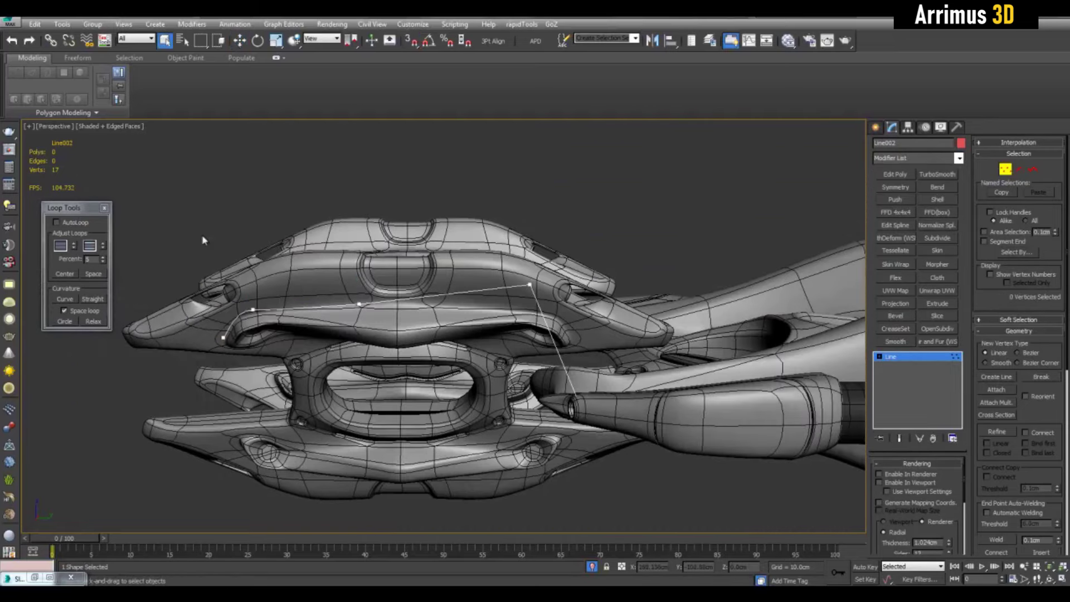
Try curving the line's corner near the socket and lowering its vertex onto the claw's edge.
right_click(538, 292)
click(529, 241)
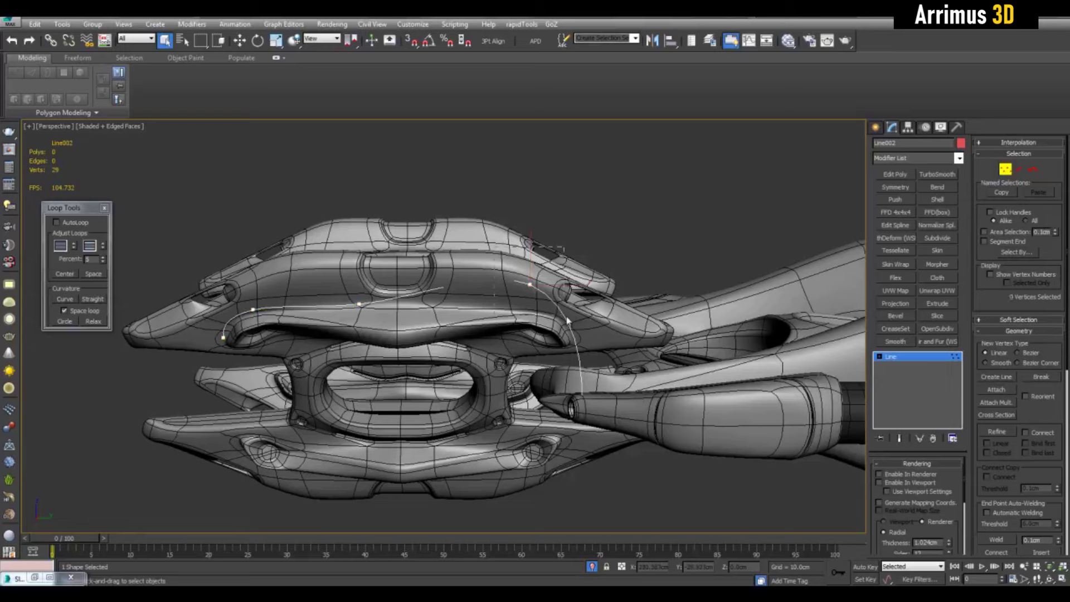
click(529, 284)
key(w)
scroll(557, 284, up, 3)
drag(591, 252, 599, 298)
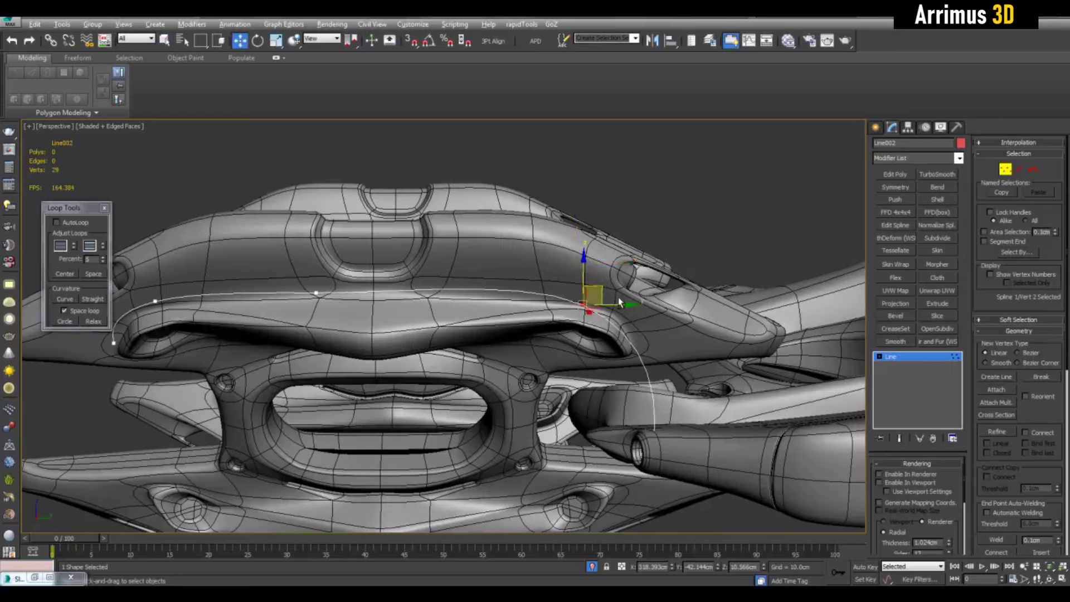
alt+middle_drag(599, 297, 633, 340)
click(756, 355)
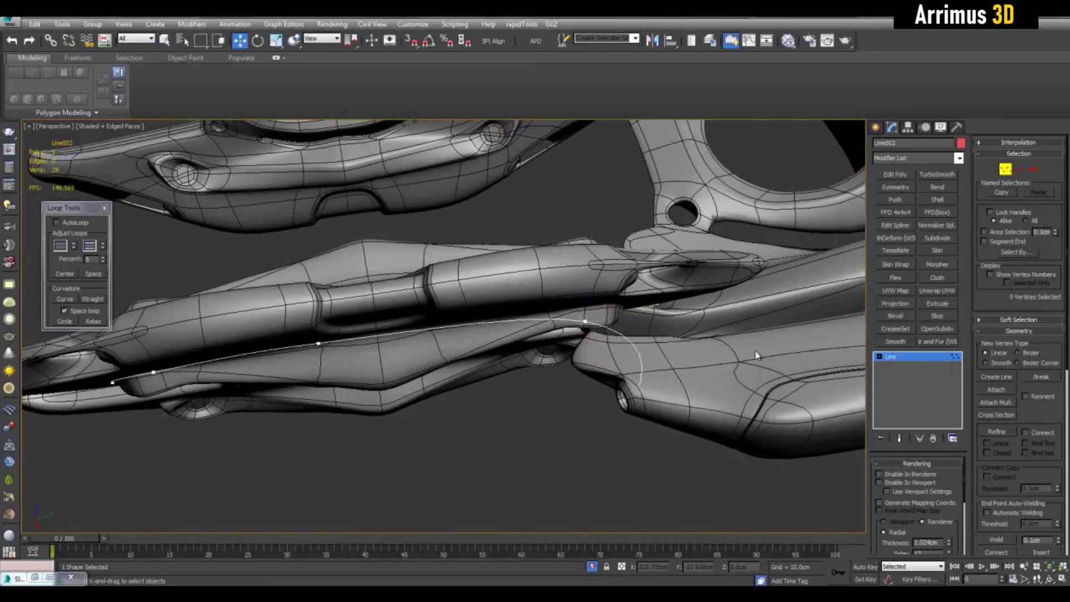
Show the line's thickness in the viewport and check how the tube bends toward the socket.
click(880, 482)
alt+middle_drag(594, 379, 555, 248)
scroll(623, 291, up, 3)
scroll(640, 300, down, 3)
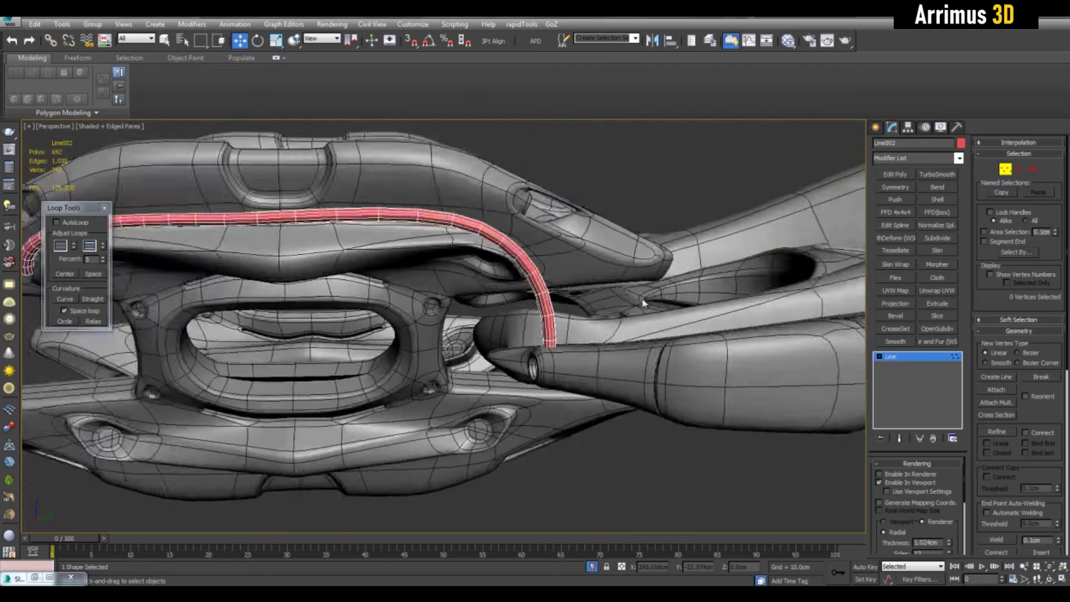
Apply TurboSmooth with 2 iterations to the hose and check its shape without edged faces.
alt+middle_drag(641, 300, 631, 331)
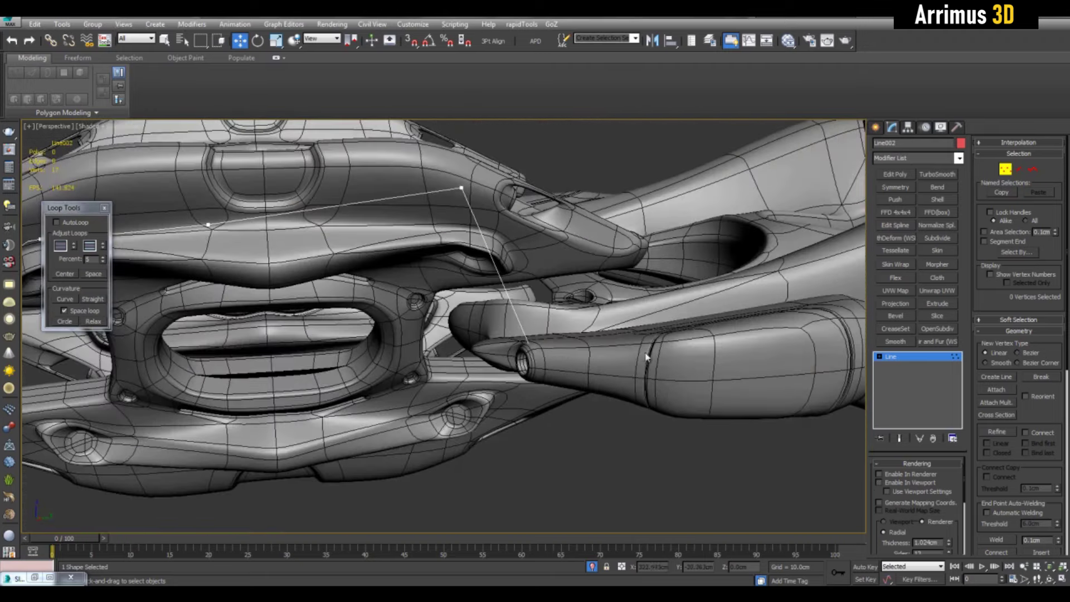
scroll(659, 342, up, 3)
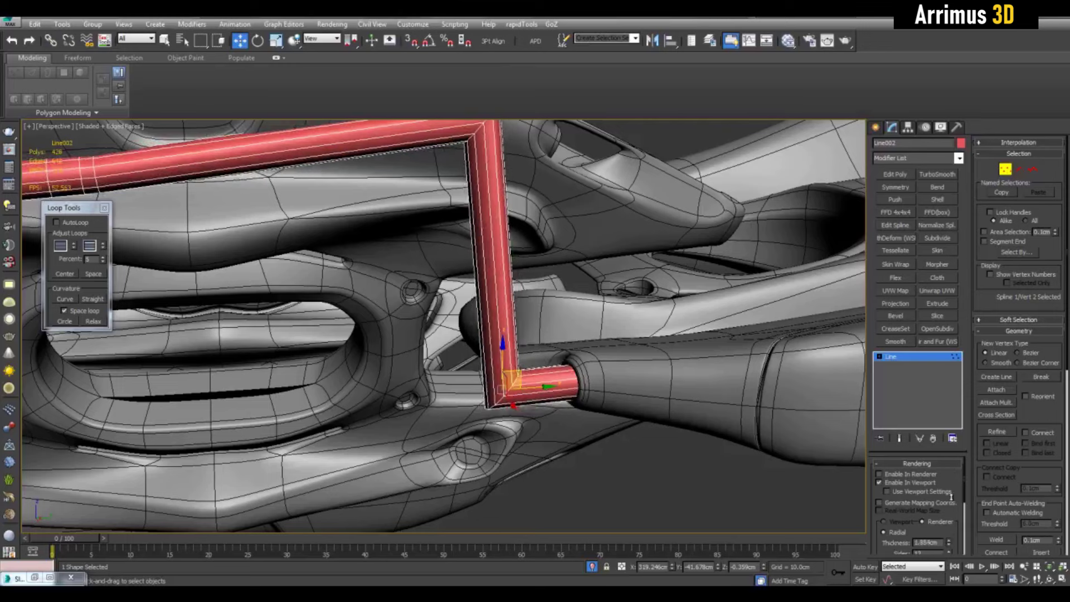
click(938, 174)
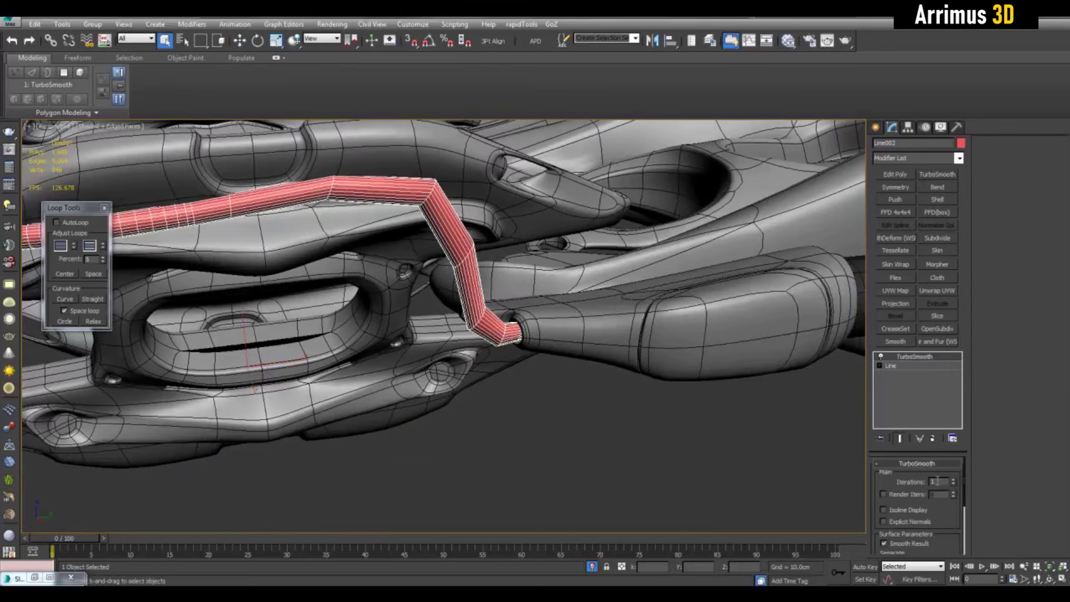
click(953, 480)
key(F4)
scroll(717, 406, down, 8)
alt+middle_drag(718, 406, 628, 450)
scroll(683, 400, up, 3)
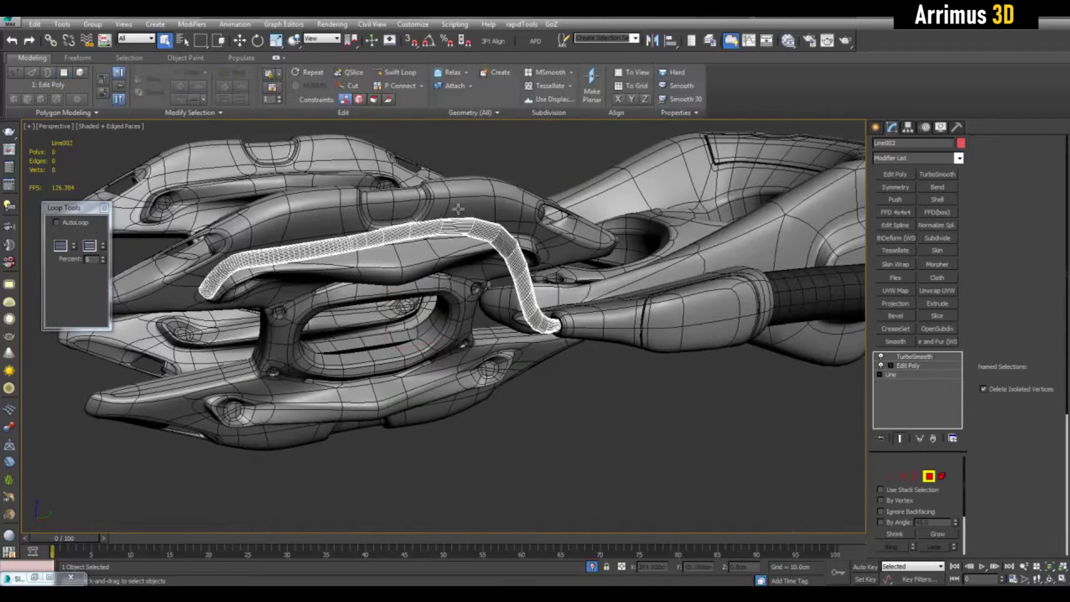
Remove the cap polygons at the ends of the hose and leave polygon level.
scroll(483, 223, up, 6)
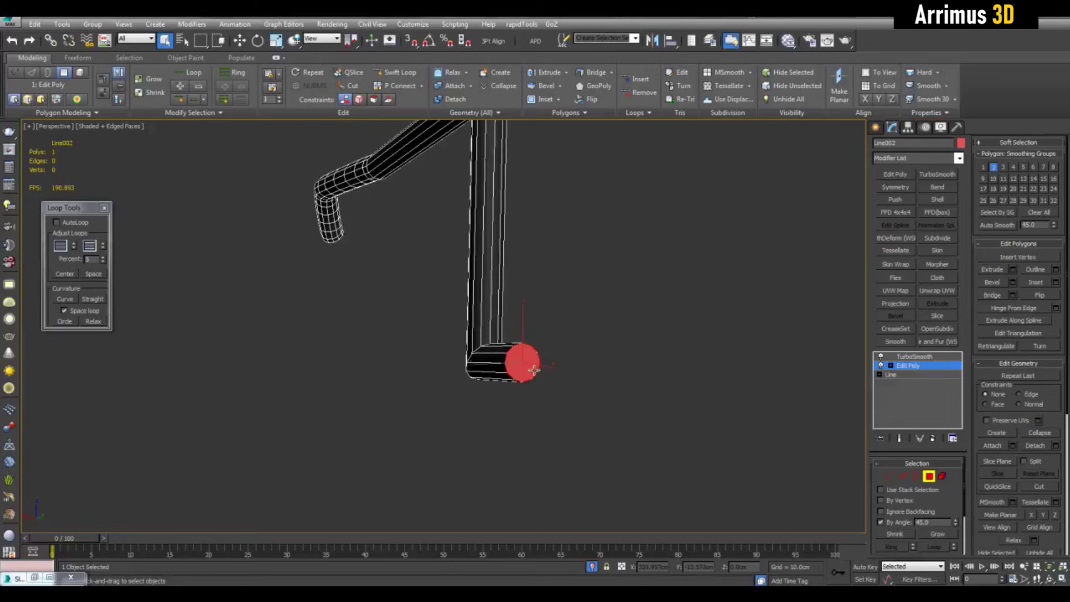
alt+middle_drag(534, 370, 669, 344)
middle_drag(669, 345, 721, 395)
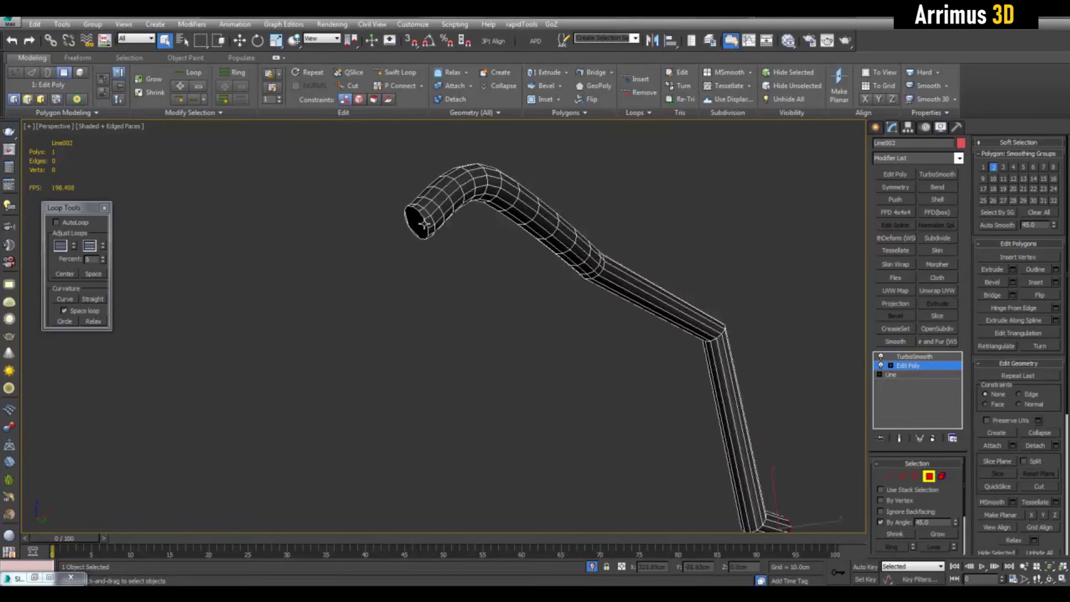
key(4)
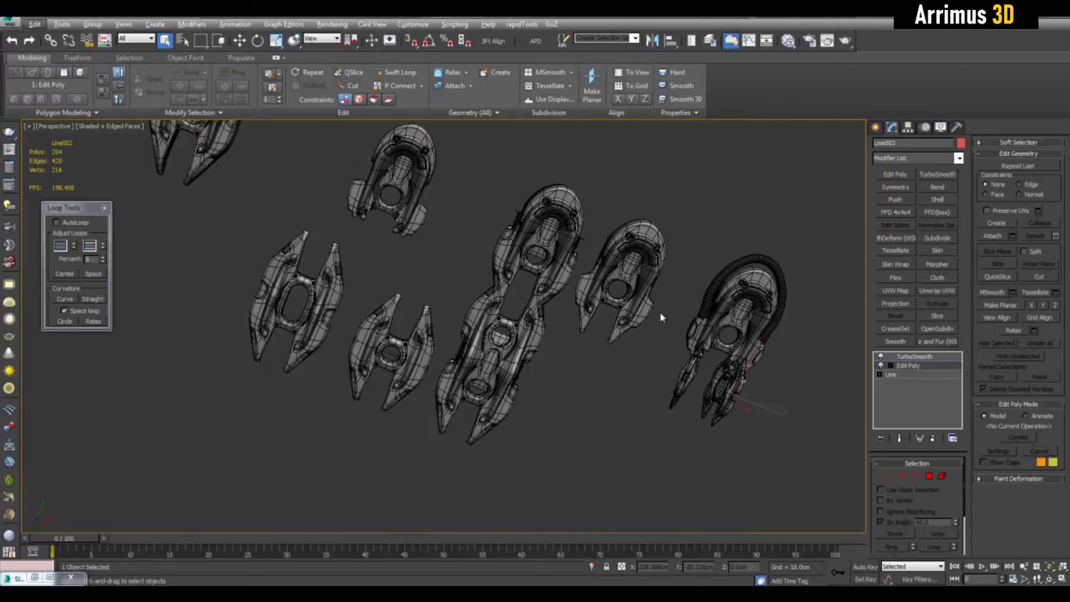
Select the claw assembly together with its hose and isolate it from the other models.
alt+middle_drag(661, 317, 668, 215)
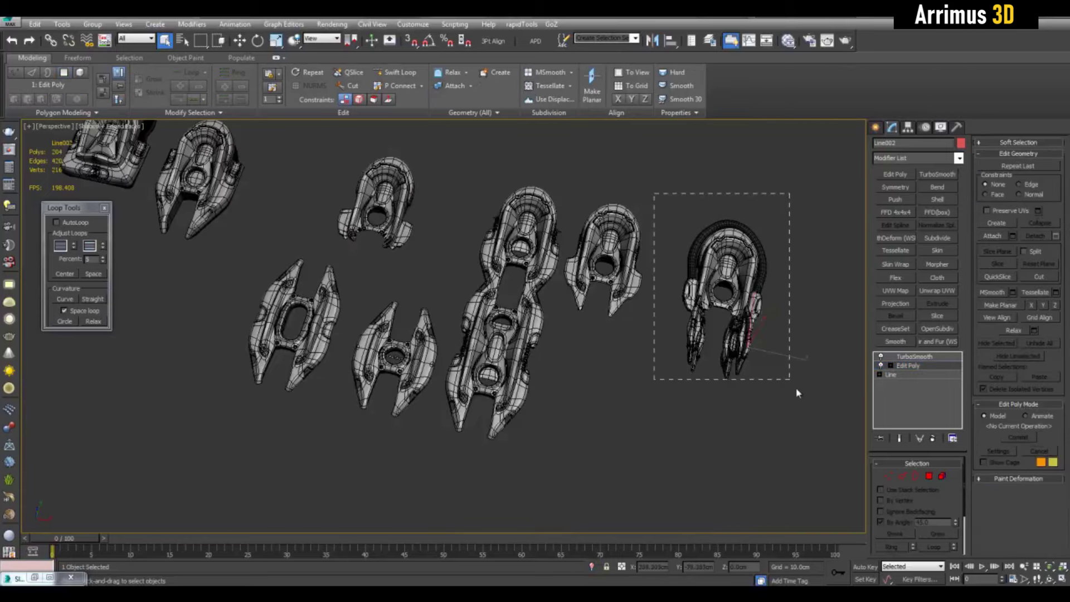
drag(797, 388, 798, 388)
key(alt+q)
Change the thin hose's object colour to black and show the model with edged faces again.
click(746, 351)
scroll(745, 351, up, 3)
mouse_move(745, 351)
middle_down()
mouse_move(645, 256)
mouse_move(454, 331)
mouse_move(709, 285)
middle_up()
scroll(426, 325, up, 3)
key(F4)
click(961, 143)
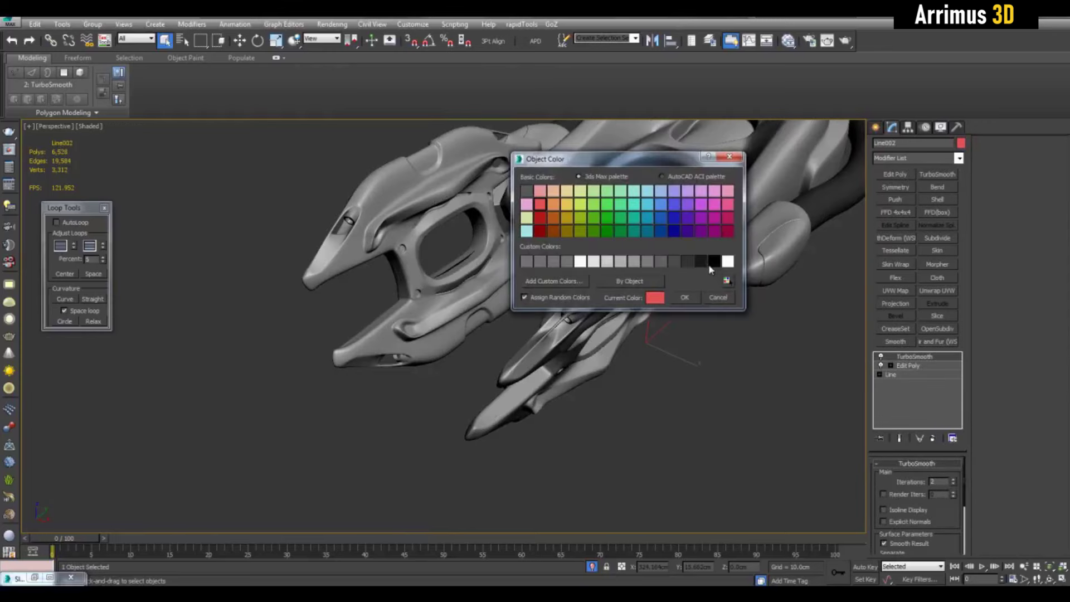
click(692, 302)
key(F4)
key(alt+q)
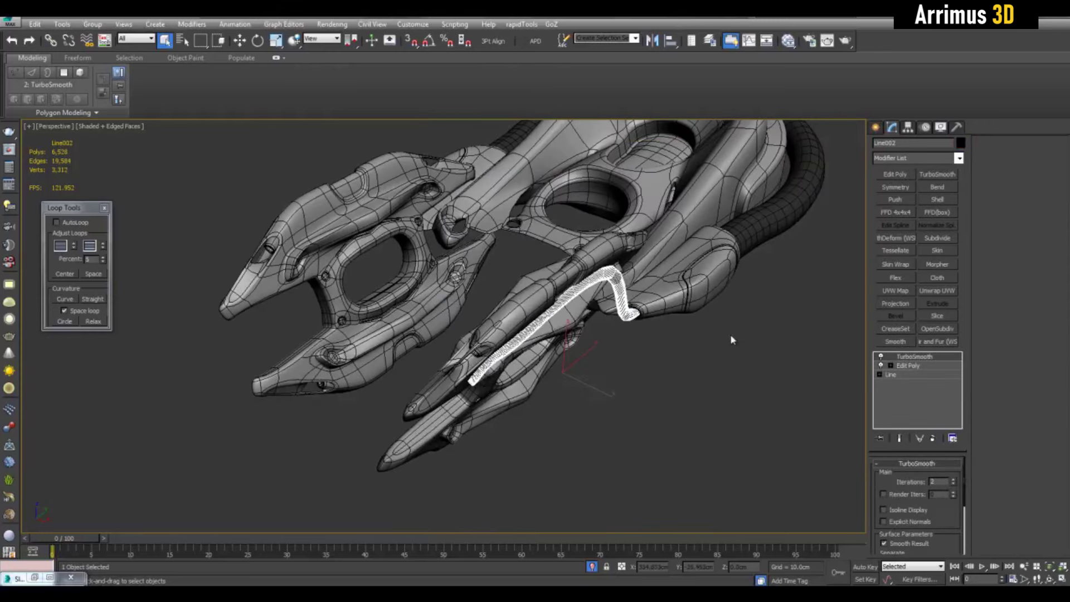
Add a Symmetry modifier above the hose's Edit Poly and align its mirror to the claw body's pivot point, matching position and orientation on all axes.
click(908, 365)
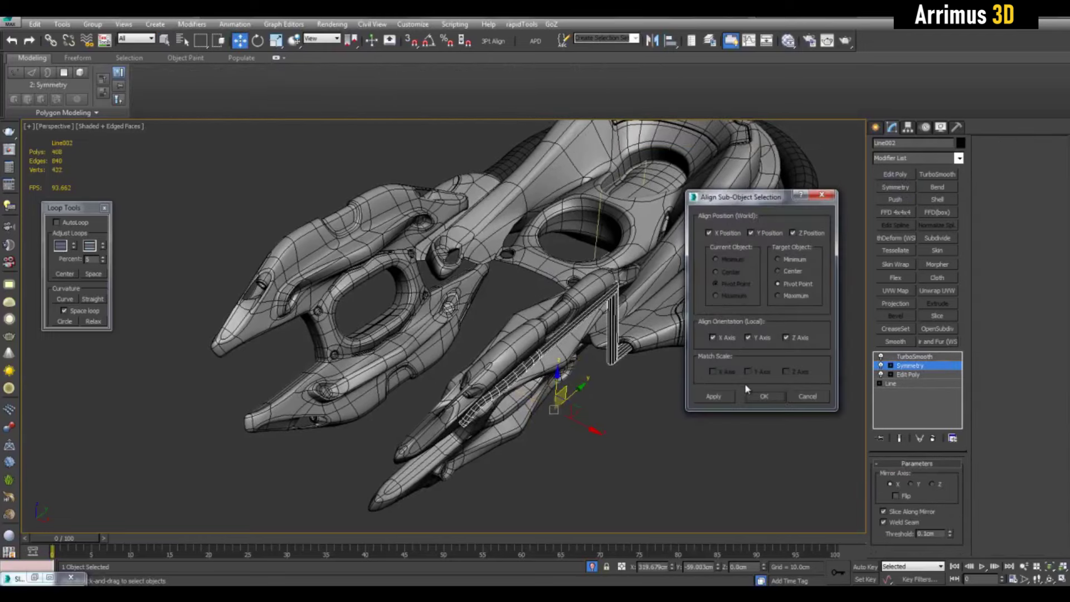
click(761, 396)
alt+middle_drag(762, 397, 781, 341)
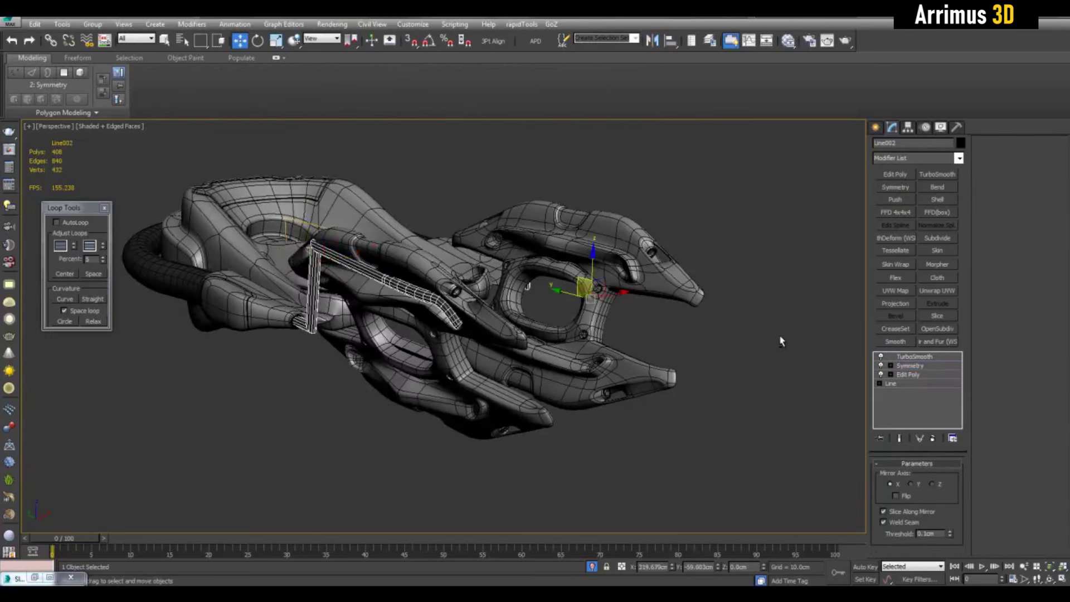
alt+middle_drag(743, 296, 597, 301)
key(F4)
middle_drag(716, 385, 609, 377)
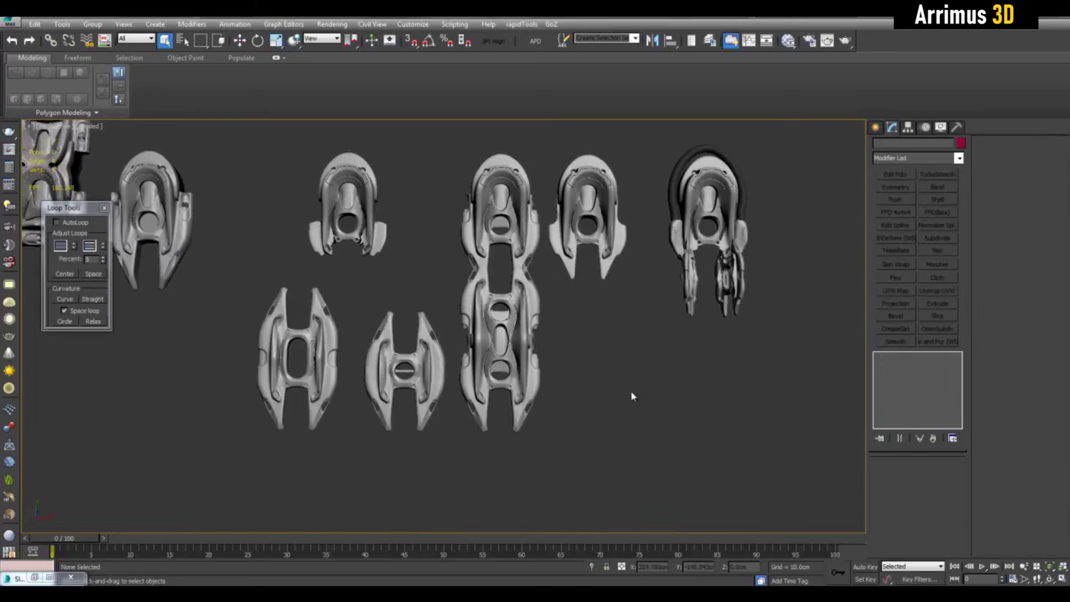
Copy the plain body shell and place the copy over the upper part of the hose-fitted claw assembly.
scroll(641, 352, up, 5)
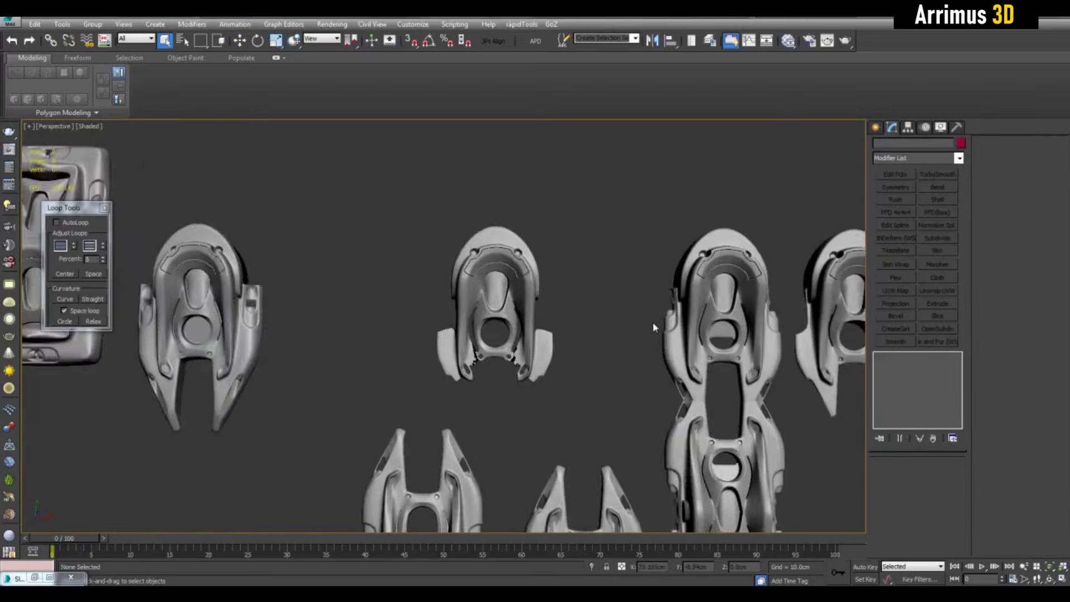
key(F4)
click(504, 285)
key(w)
middle_drag(505, 285, 471, 308)
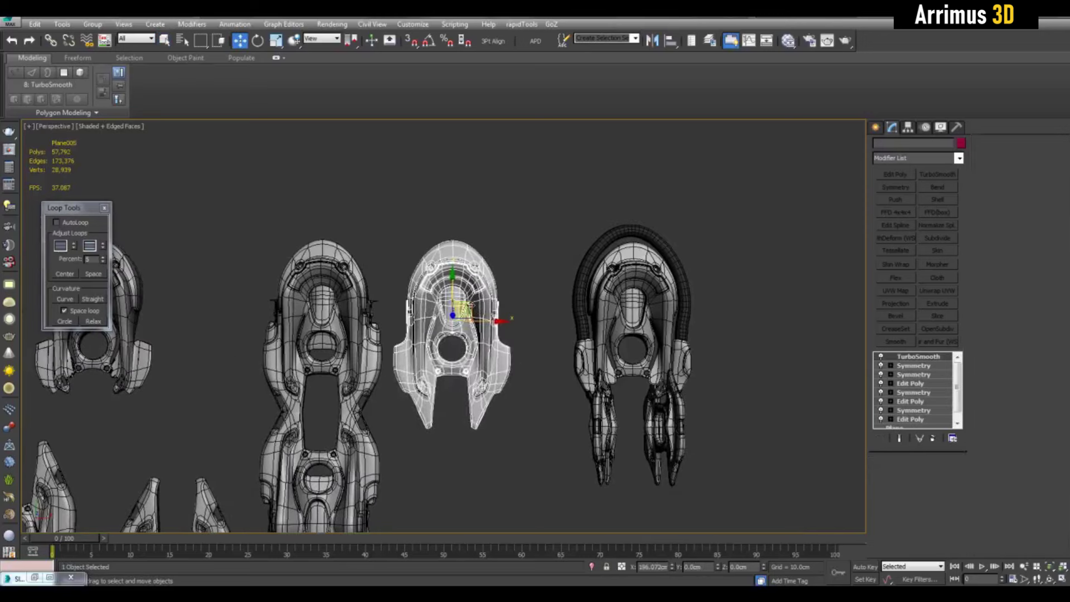
click(639, 267)
key(w)
key(q)
Isolate the claw assembly with the copied body shell and inspect the combined shape without edged faces.
drag(549, 162, 758, 497)
key(alt+q)
click(591, 245)
key(F4)
alt+middle_drag(580, 240, 526, 200)
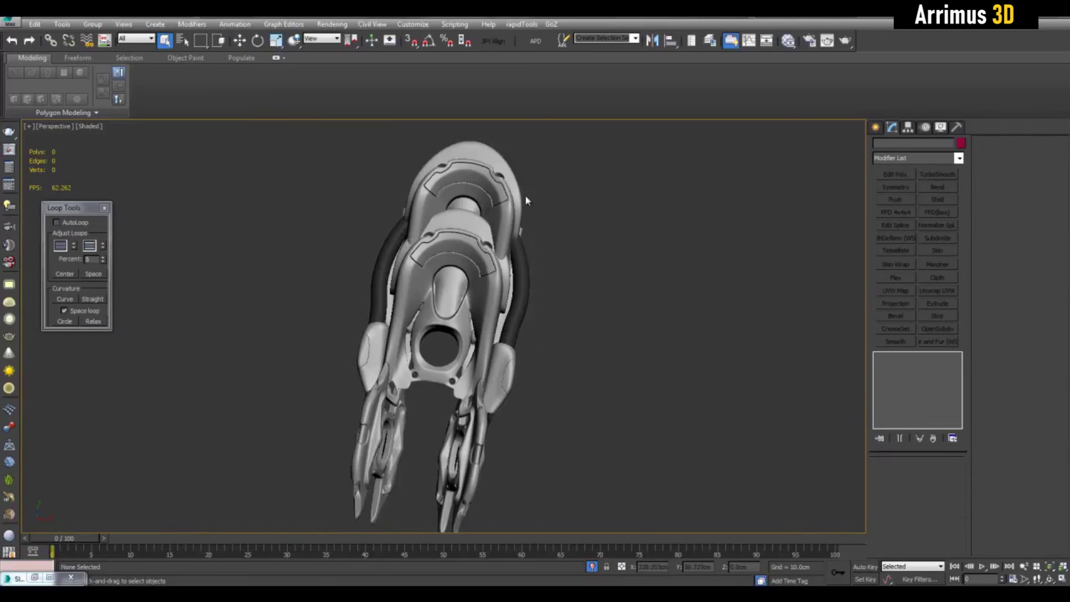
Try hiding every model except the claw assembly and the copied body, and undo the hiding.
key(alt+q)
drag(530, 169, 722, 453)
click(748, 267)
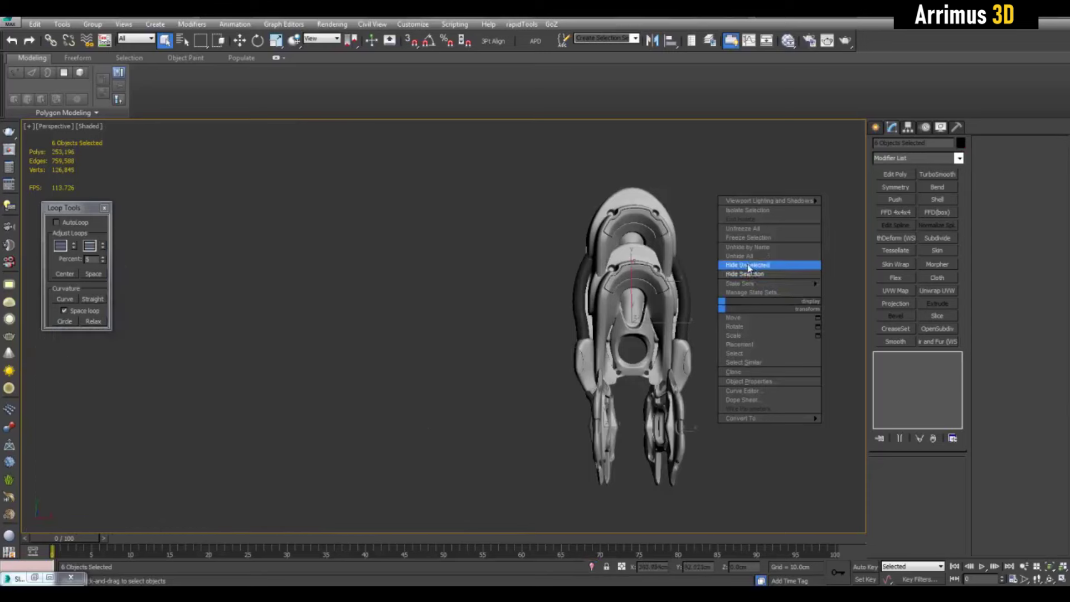
click(759, 270)
middle_drag(759, 269, 662, 261)
scroll(661, 260, up, 3)
scroll(661, 260, down, 3)
key(ctrl+z)
key(ctrl+z)
Hide all unselected models, keeping the claw assembly and the copied body, and show edged faces.
right_click(619, 258)
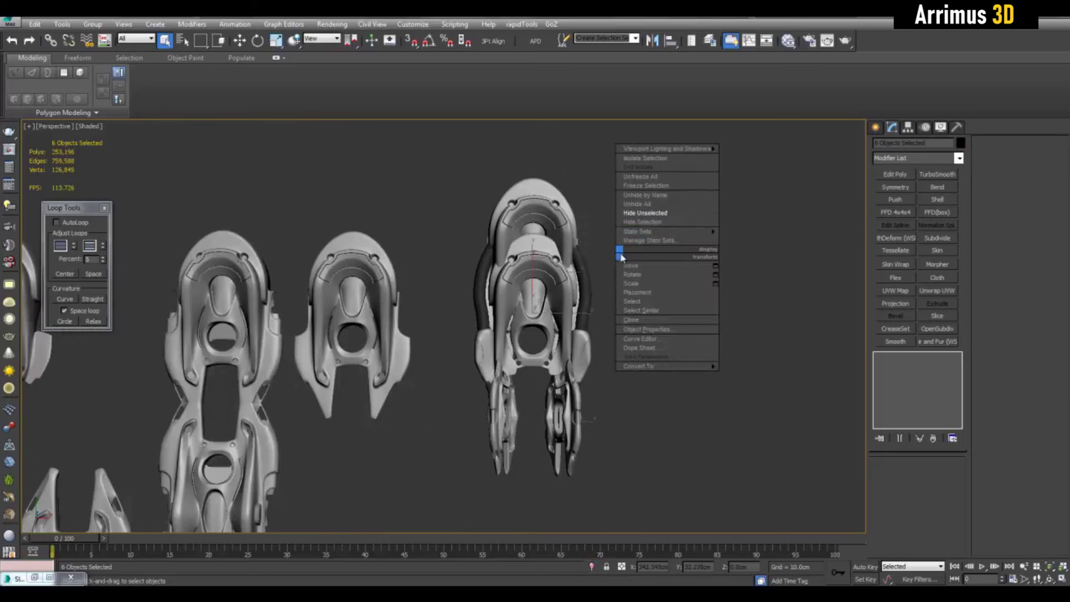
click(658, 214)
click(663, 290)
middle_drag(690, 273, 616, 305)
scroll(617, 305, up, 3)
key(F4)
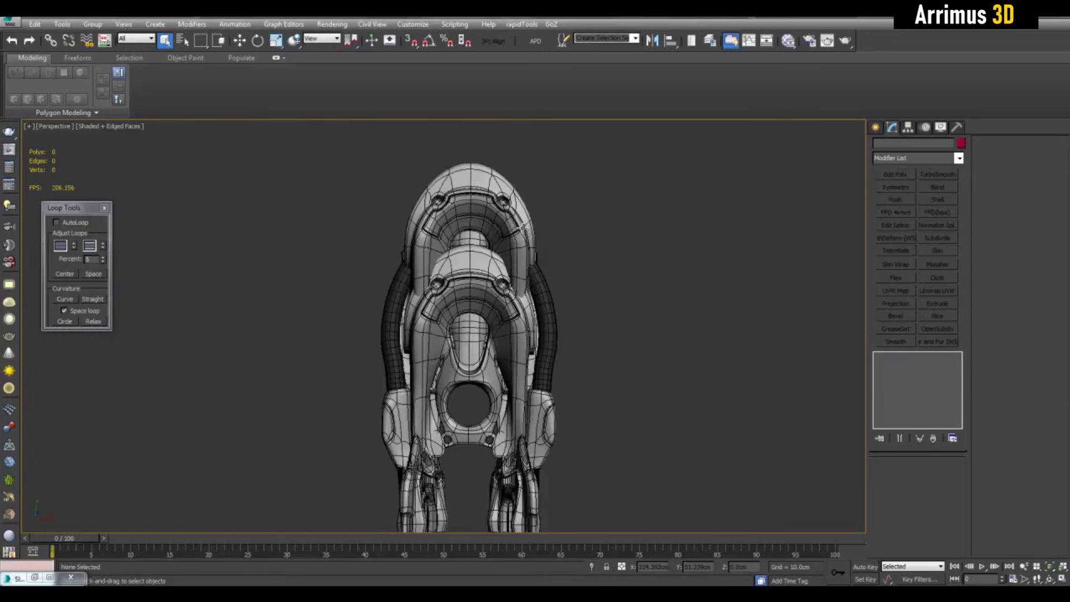
Try moving the copied body up and away from the claw assembly, and undo the move.
click(496, 215)
key(F4)
key(w)
drag(486, 254, 567, 164)
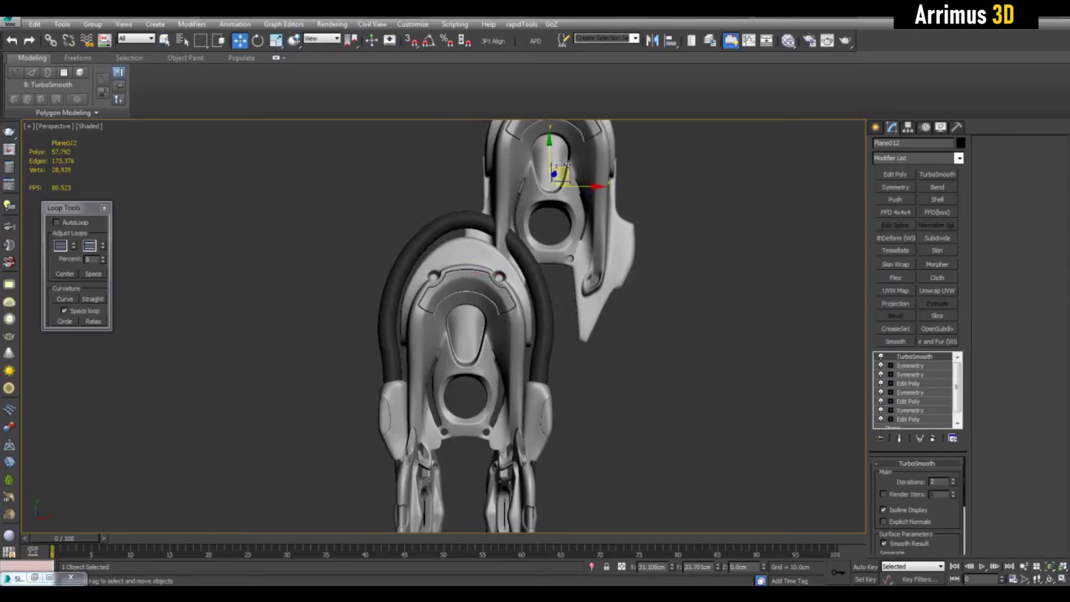
key(ctrl+z)
Isolate the copied body and check its shape at the Edit Poly and Symmetry levels of its modifier stack.
key(alt+q)
key(q)
key(F4)
click(911, 384)
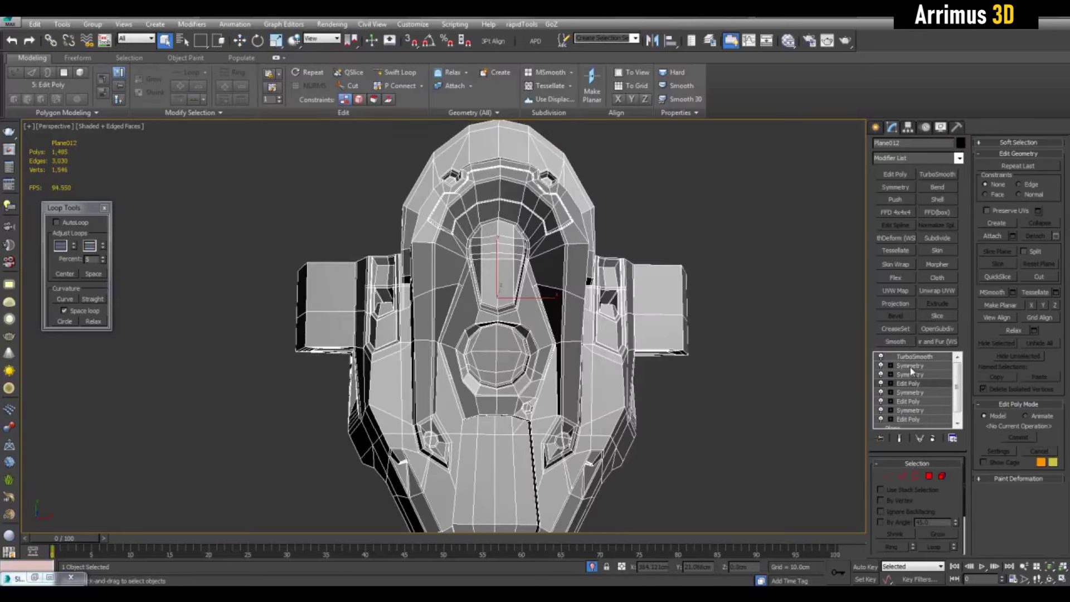
click(911, 367)
click(908, 128)
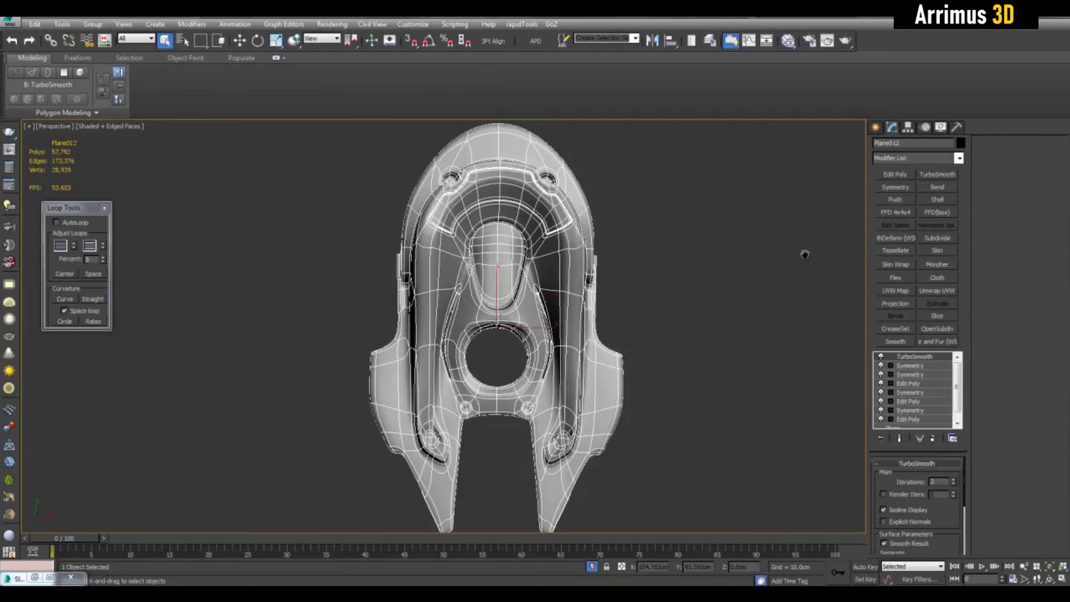
middle_drag(805, 255, 746, 217)
key(F4)
Add an Edit Poly modifier below TurboSmooth, turn off the end result and enter polygon level.
click(910, 366)
click(895, 175)
click(899, 438)
scroll(663, 286, up, 3)
middle_drag(693, 299, 687, 244)
key(F4)
key(4)
scroll(701, 332, up, 3)
Delete the polygons of the right part of the central ring and the bridge beneath it.
drag(452, 230, 553, 367)
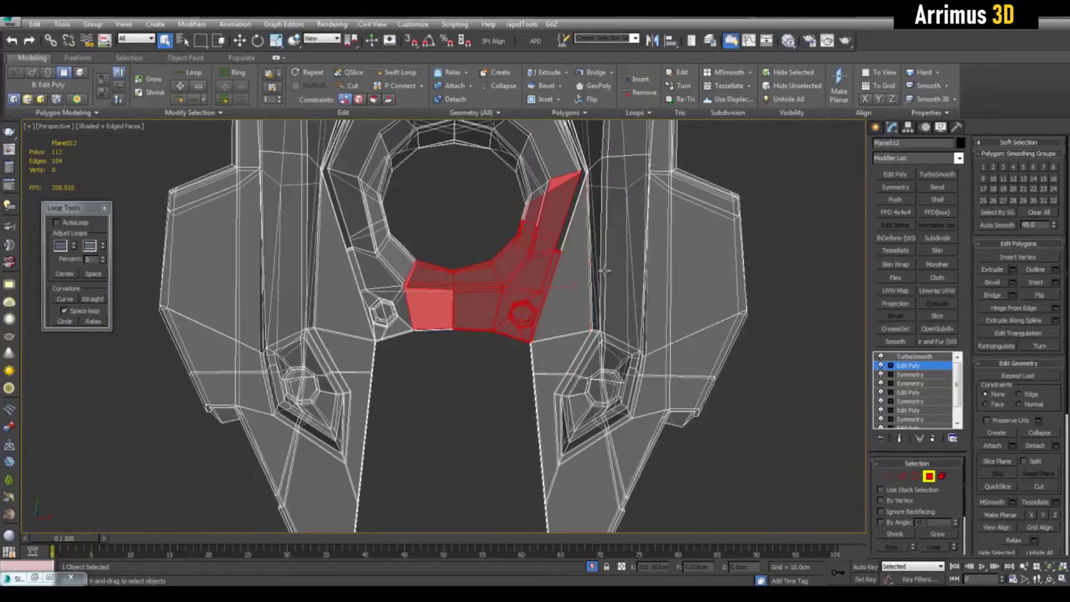
key(Delete)
alt+middle_drag(605, 271, 507, 311)
alt+drag(503, 381, 504, 383)
middle_drag(538, 255, 549, 357)
key(Delete)
scroll(559, 301, down, 3)
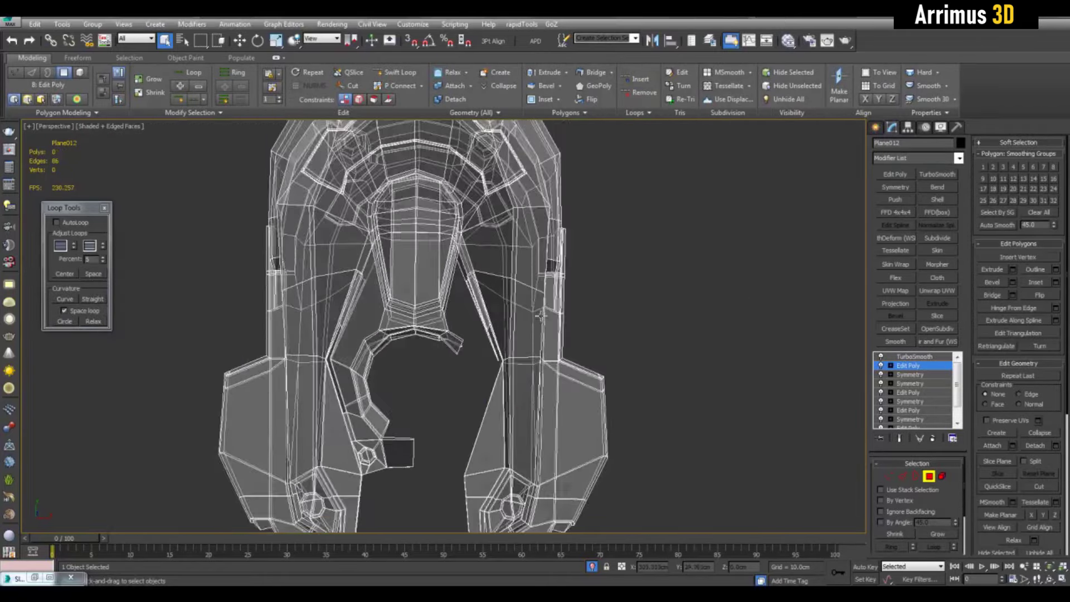
Delete the polygons below the central tongue and the body's left half, keeping only one half of the shell.
drag(399, 265, 496, 308)
key(Delete)
middle_drag(498, 308, 423, 254)
scroll(515, 341, down, 4)
drag(320, 410, 443, 250)
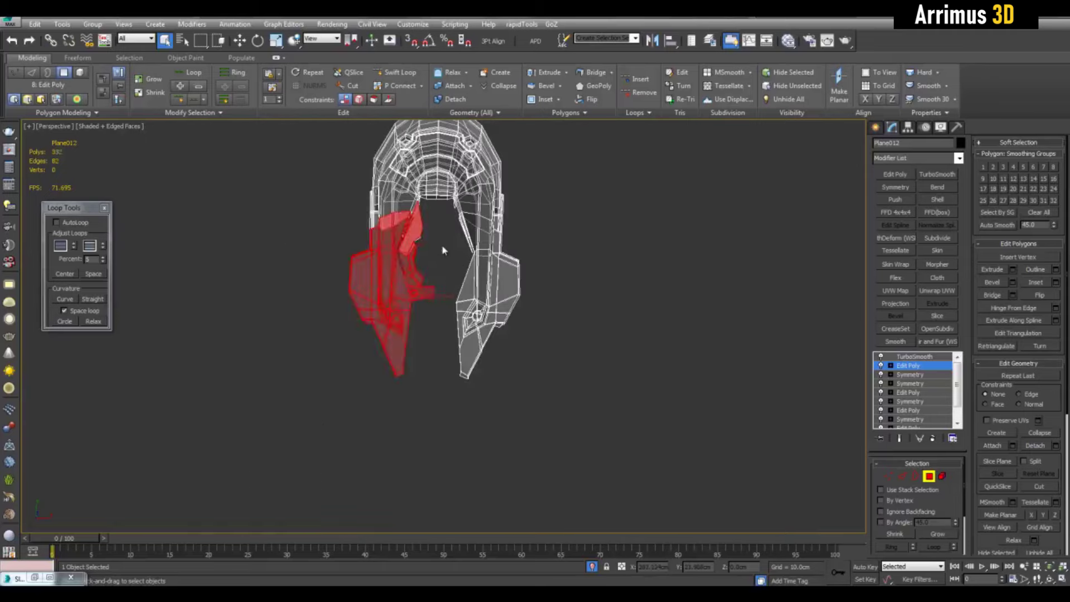
drag(426, 412, 438, 413)
key(Delete)
Remove the edge loops inside the panel groove cut into the shell's inner wall, using see-through display.
scroll(484, 357, up, 5)
alt+middle_drag(510, 310, 606, 292)
key(F4)
scroll(606, 365, up, 4)
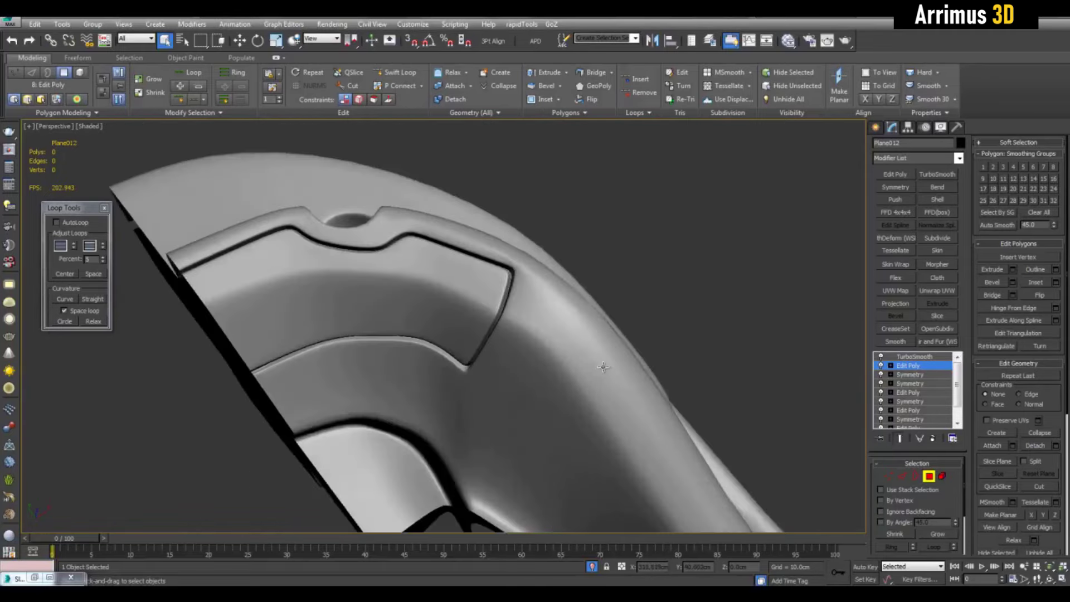
scroll(570, 291, up, 3)
alt+middle_drag(607, 367, 538, 304)
key(F4)
key(alt+x)
key(2)
scroll(557, 293, up, 3)
double_click(522, 290)
ctrl+double_click(508, 303)
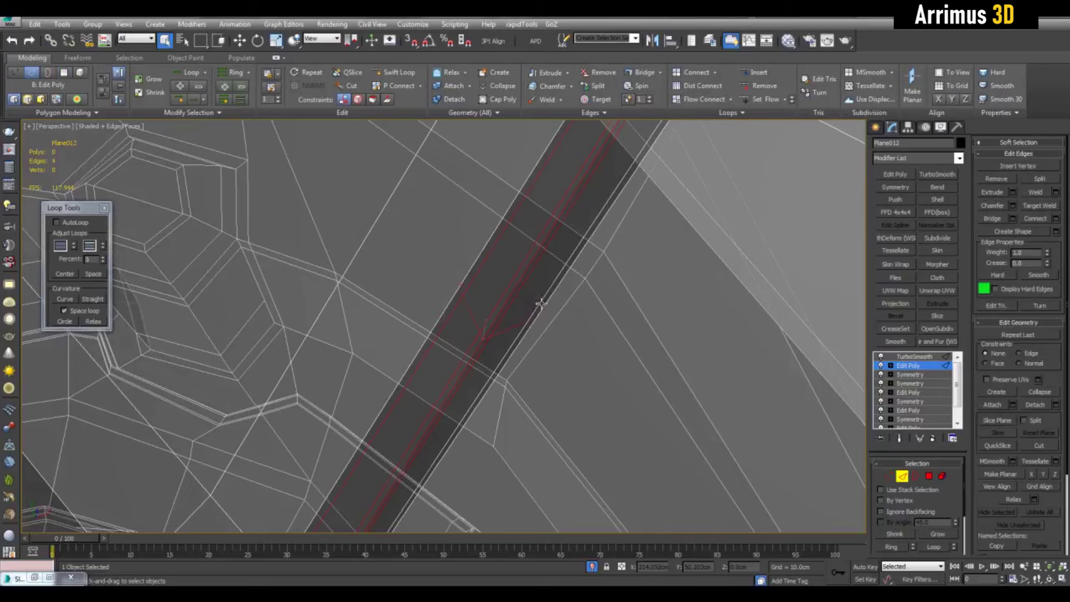
scroll(537, 304, down, 4)
key(alt+x)
key(ctrl+z)
Remove the leftover groove edges running across the inner wall and rim.
alt+middle_drag(640, 242, 574, 245)
double_click(470, 322)
alt+middle_drag(677, 271, 743, 263)
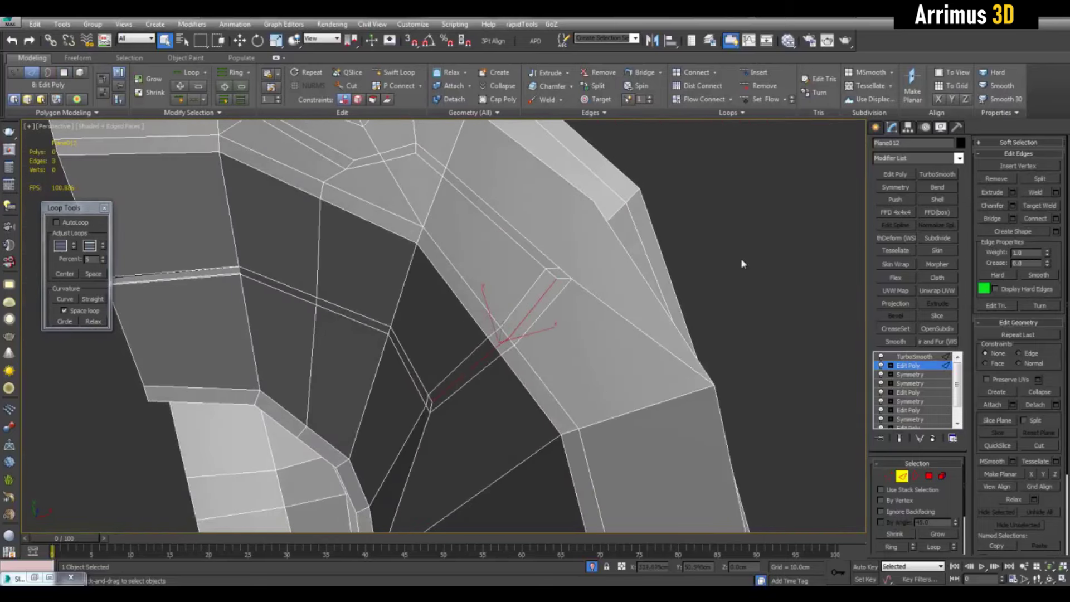
alt+middle_drag(527, 292, 440, 319)
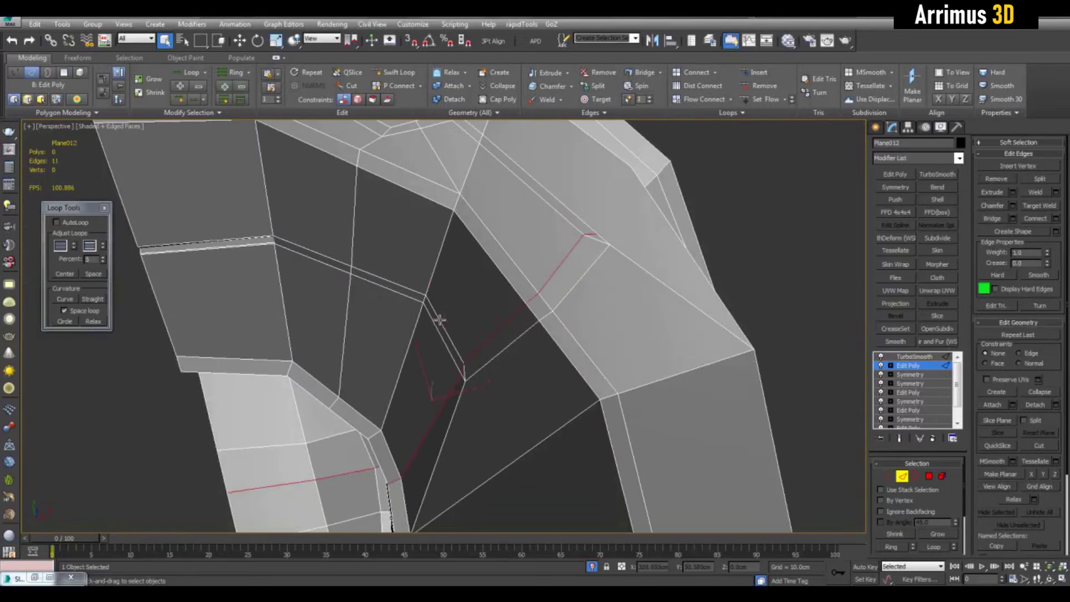
click(991, 184)
Remove the remaining short edges that cross the shell's rim beside the inner wall.
scroll(641, 273, down, 3)
alt+middle_drag(641, 273, 781, 296)
double_click(480, 344)
key(alt+x)
alt+drag(407, 340, 418, 404)
key(alt+x)
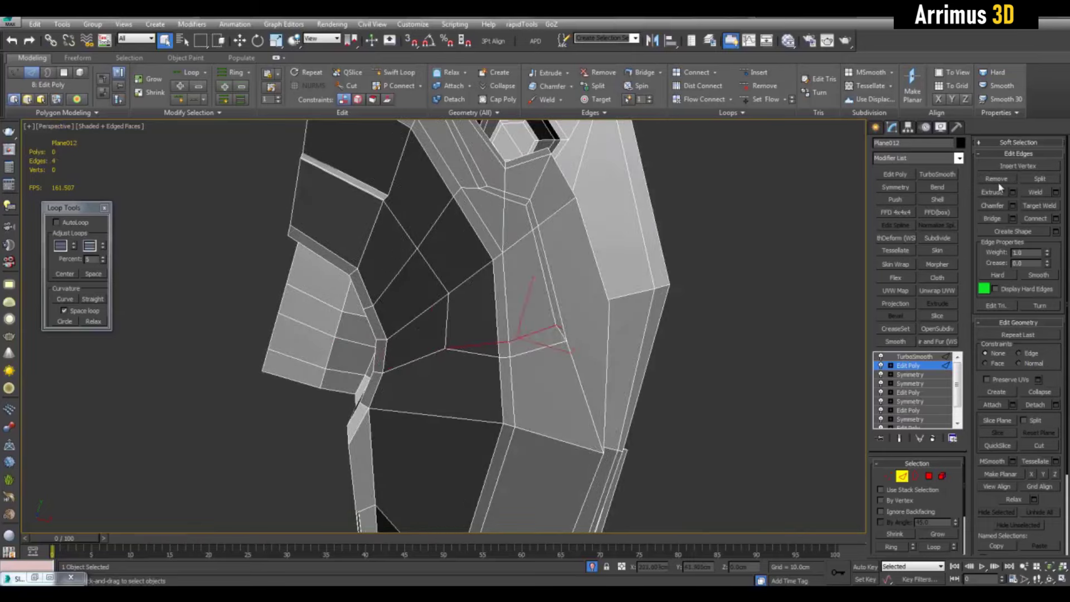
click(999, 183)
Add a Symmetry modifier on the X axis to restore the shell's other half and check the shading.
alt+middle_drag(731, 240, 669, 296)
key(F4)
scroll(669, 296, down, 2)
key(2)
click(903, 189)
alt+middle_drag(741, 262, 721, 289)
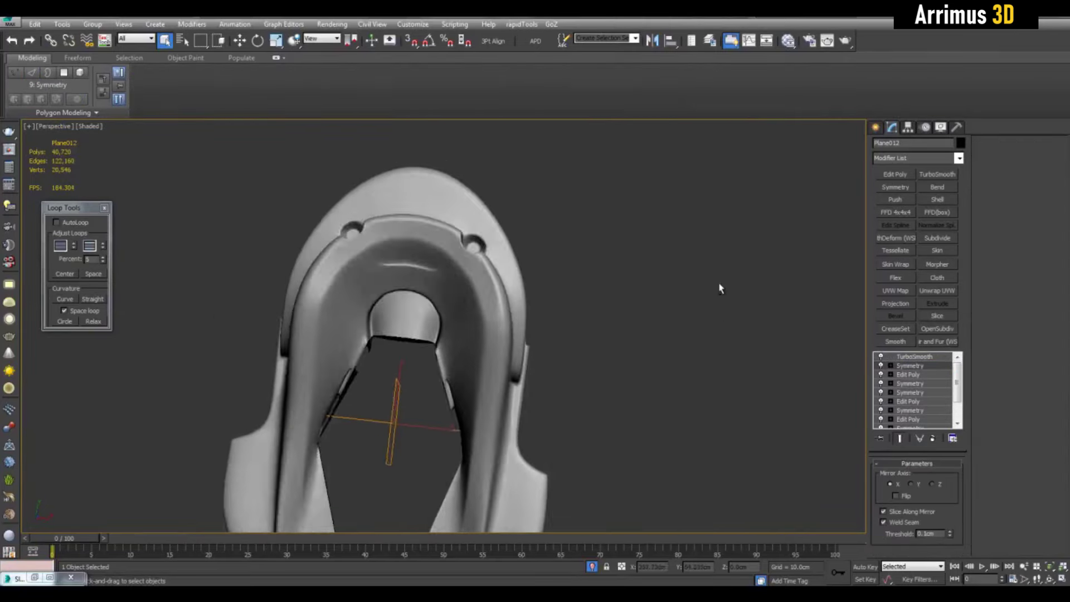
Return to the Edit Poly below the Symmetry and select the narrow polygon strip left from the groove.
key(F4)
scroll(719, 289, up, 2)
click(905, 375)
scroll(530, 296, up, 3)
key(4)
key(alt+x)
alt+middle_drag(530, 296, 589, 120)
alt+middle_drag(669, 502, 548, 321)
click(548, 321)
key(z)
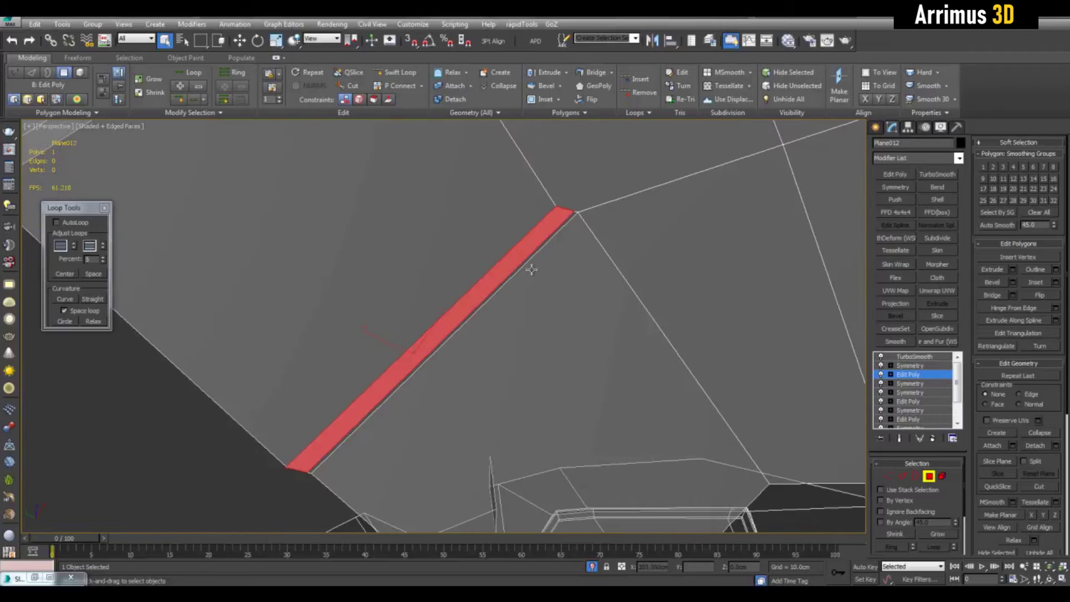
Remove the short leftover edge beside the strip on the inner wall, together with its vertices.
key(2)
key(1)
scroll(558, 215, down, 5)
alt+middle_drag(558, 215, 614, 283)
key(2)
click(614, 282)
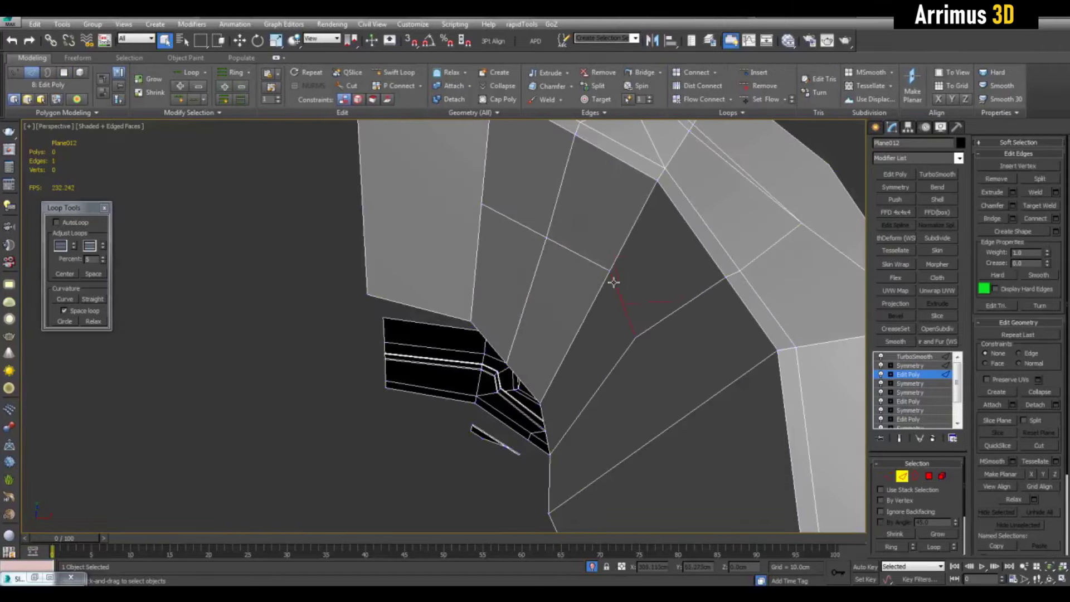
ctrl+click(993, 182)
Select the edge loop at the lower inner wall using see-through display and activate the Move tool.
scroll(580, 257, down, 5)
alt+middle_drag(585, 245, 570, 270)
key(alt+x)
double_click(523, 366)
key(alt+x)
key(w)
alt+middle_drag(524, 366, 563, 313)
Add a second Symmetry modifier mirroring along the Z axis and compare both Flip settings.
key(1)
key(1)
click(895, 188)
click(932, 485)
click(896, 495)
alt+middle_drag(741, 312, 739, 368)
scroll(730, 397, down, 4)
key(F4)
click(897, 496)
key(q)
Reopen the Edit Poly below both Symmetry modifiers and move the inner wall's lower border down about 2.3 cm.
alt+middle_drag(719, 423, 714, 368)
key(F4)
click(899, 439)
click(909, 383)
key(w)
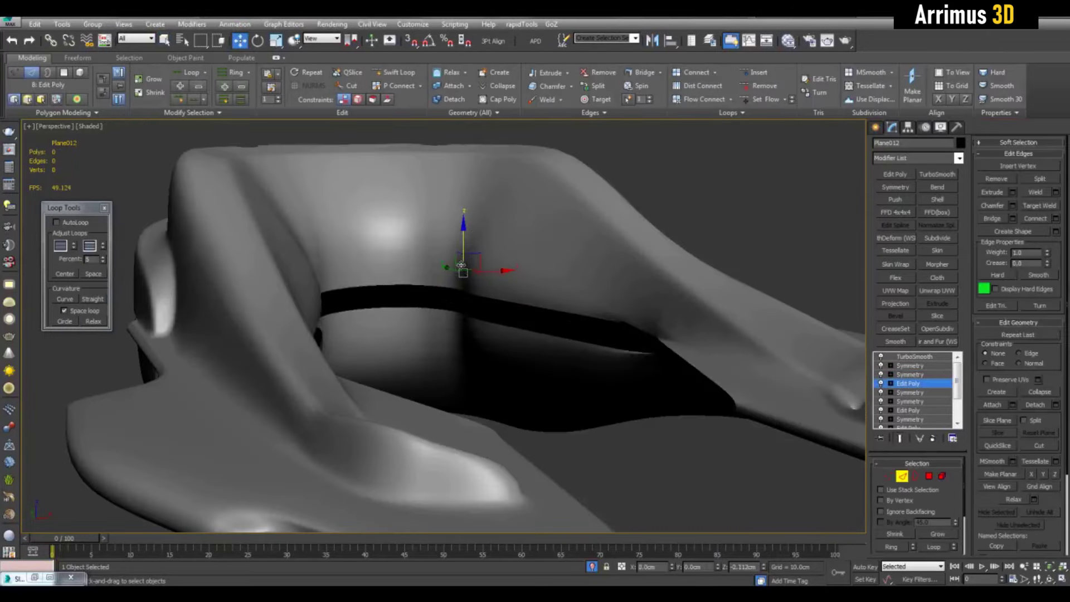
Align the vertices along the inner wall's lower border to the neighbouring geometry with 3D snap.
click(889, 476)
key(s)
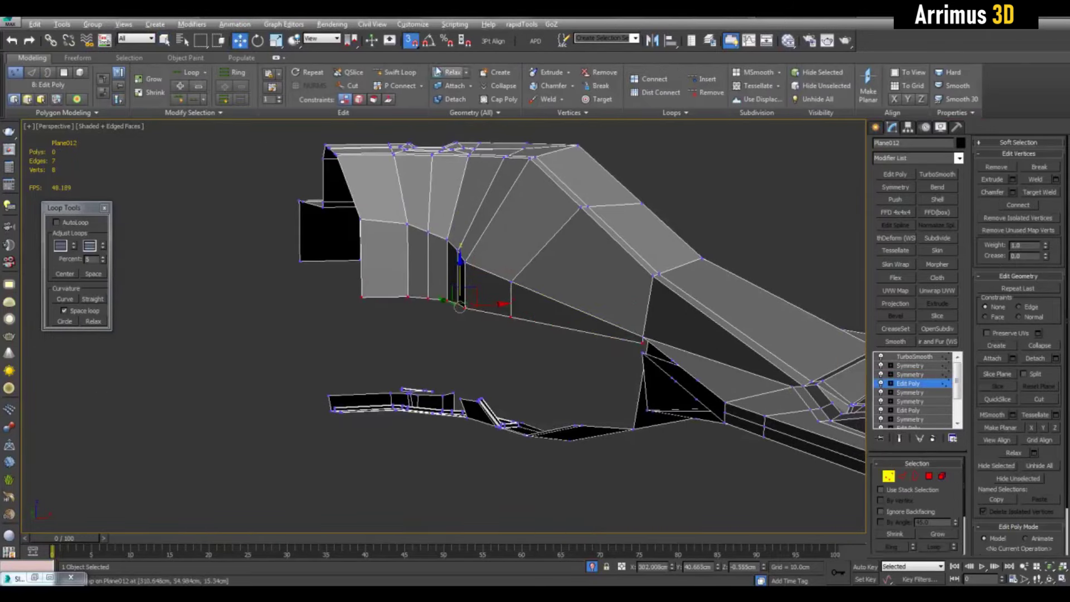
right_click(411, 40)
alt+middle_drag(655, 375, 631, 384)
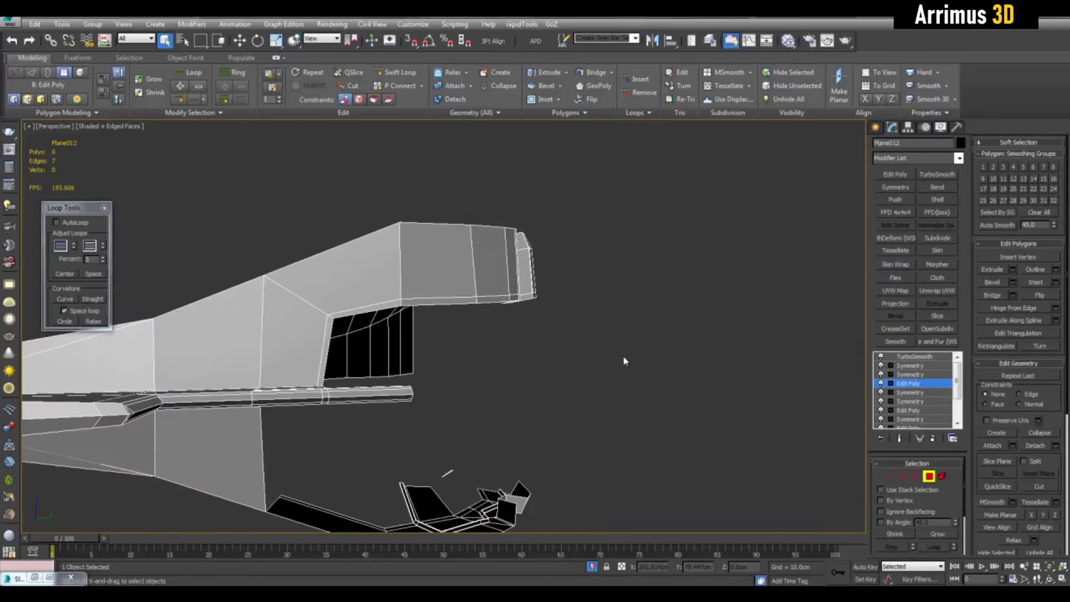
Extend the inner wall's open lower border edges downward and snap them level with the adjoining frame geometry.
key(2)
key(alt+x)
key(alt+x)
drag(500, 270, 500, 343)
alt+middle_drag(500, 343, 485, 323)
scroll(504, 307, up, 3)
key(s)
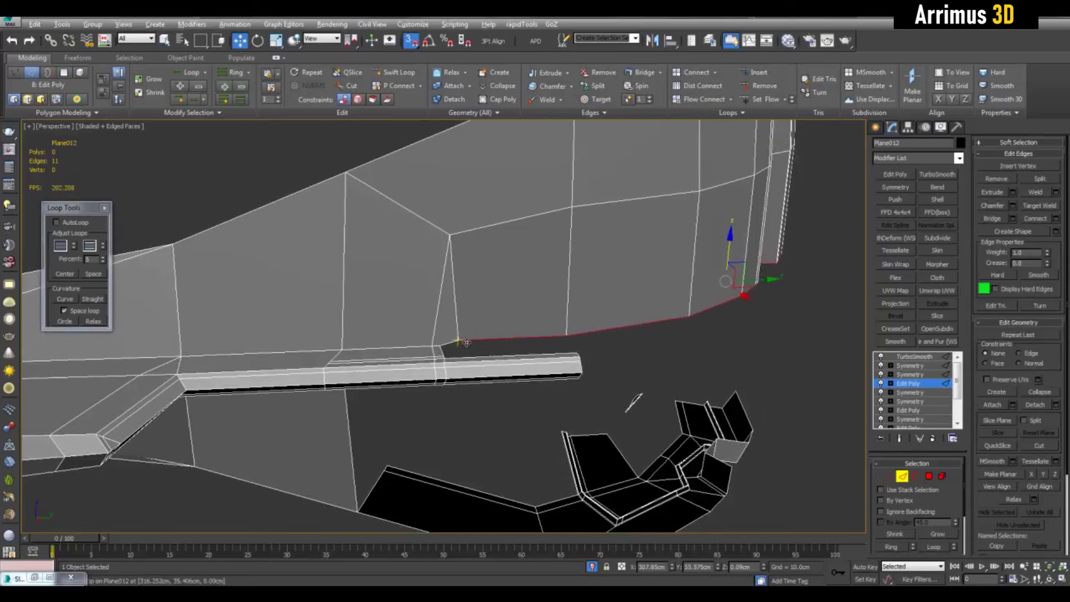
key(s)
Target-weld the extended wall's inner corner vertex onto the neighbouring vertex at the frame junction.
middle_drag(651, 360, 609, 355)
key(1)
key(ctrl+shift+w)
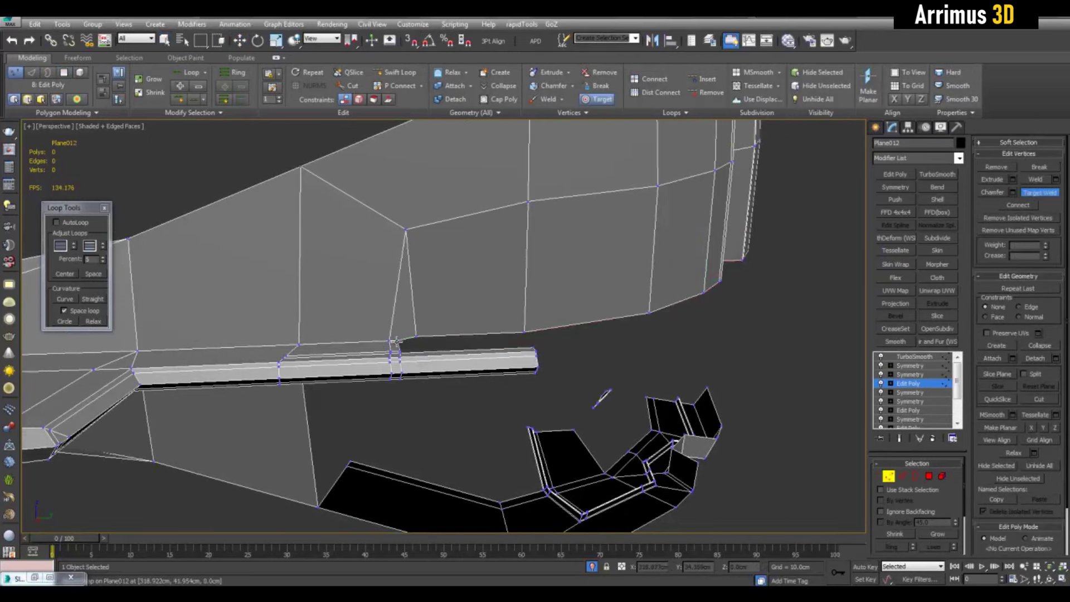
click(397, 339)
Select the leftover geometry floating below the extended wall and delete it.
key(2)
alt+middle_drag(780, 279, 570, 375)
scroll(570, 375, down, 3)
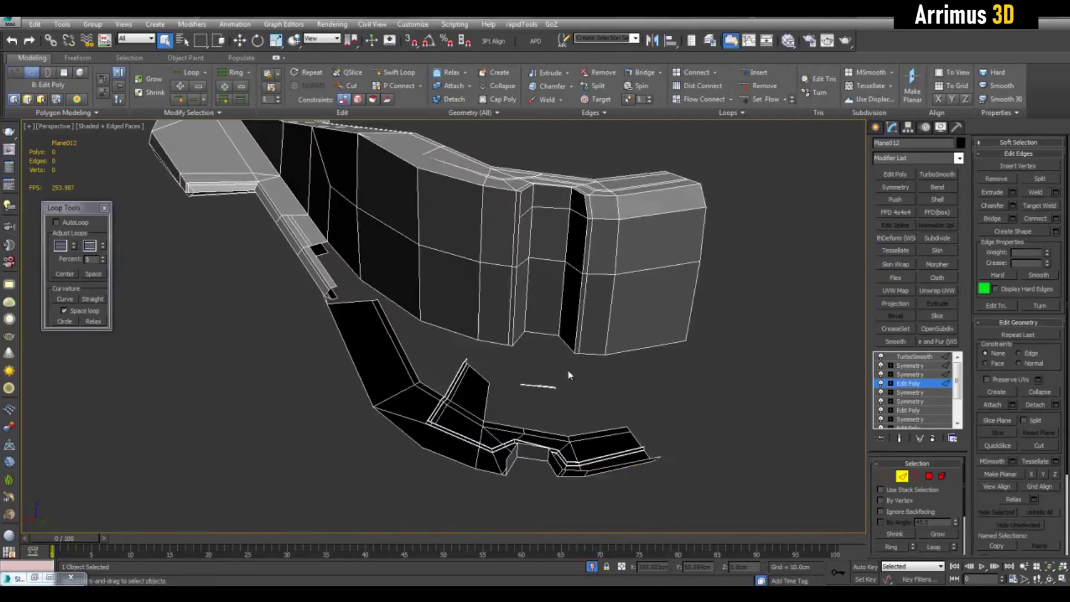
drag(574, 402, 574, 406)
key(Delete)
Examine the shell around the round opening and switch to vertex editing at the gap beside it.
key(F4)
mouse_move(574, 406)
alt+middle_down()
mouse_move(518, 409)
mouse_move(650, 383)
mouse_move(578, 208)
mouse_move(525, 287)
alt+middle_up()
scroll(578, 207, down, 4)
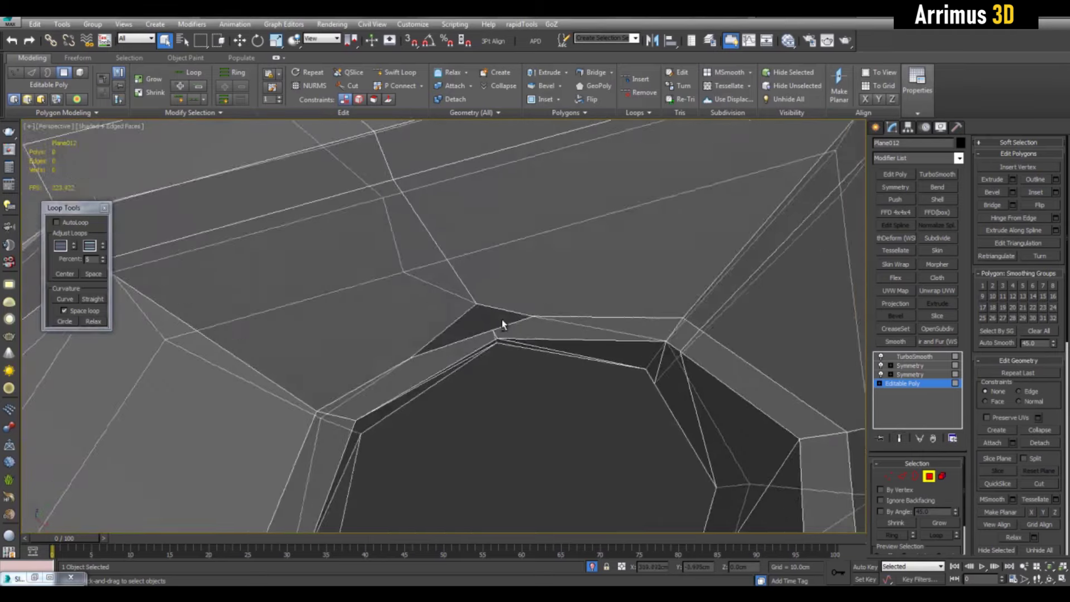
alt+middle_drag(502, 320, 504, 314)
key(1)
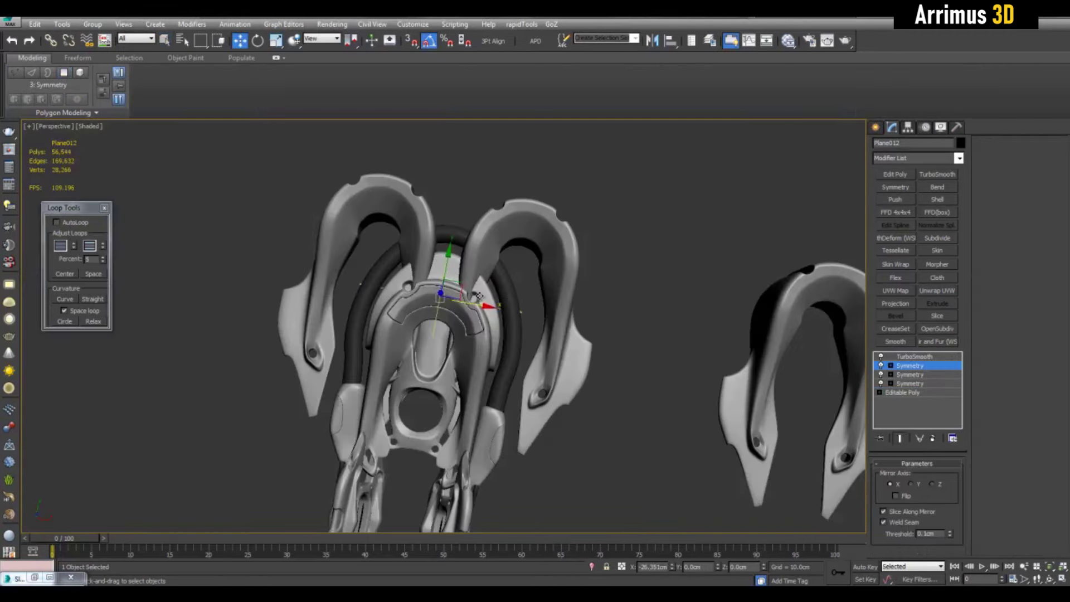
Open the Mirror gizmo of the topmost X-axis Symmetry modifier and shift it sideways to reposition the mirrored loops.
alt+middle_drag(480, 297, 553, 296)
scroll(534, 255, up, 3)
scroll(478, 272, down, 5)
scroll(475, 267, up, 5)
key(F4)
key(F4)
click(891, 366)
click(896, 374)
key(F4)
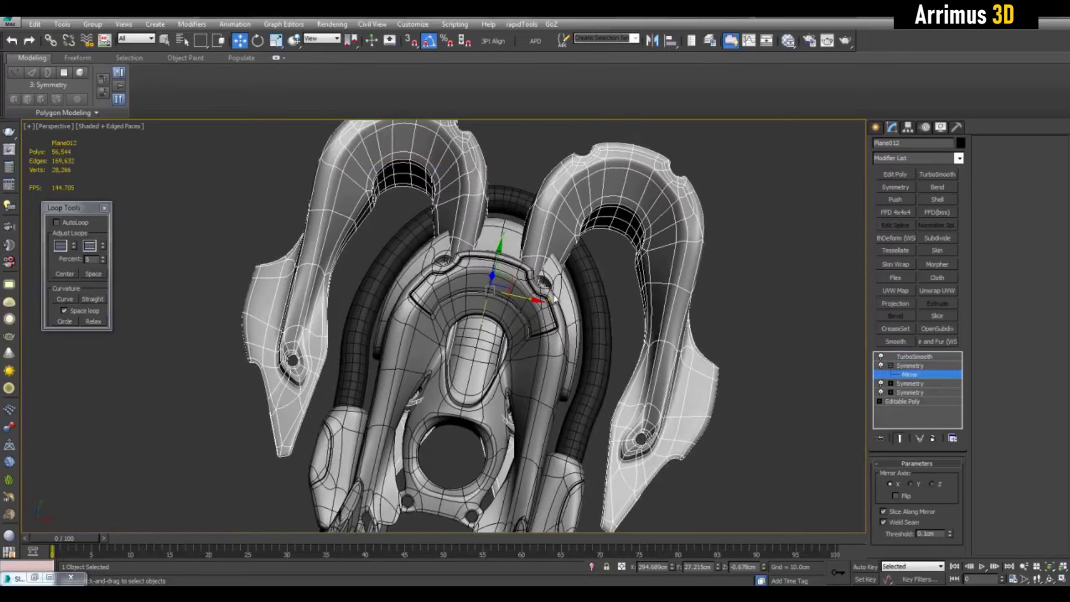
drag(517, 297, 519, 297)
Compare the shell with the top Symmetry modifier off and on while refining the mirror gizmo's position beside the central body.
scroll(519, 297, down, 5)
click(891, 385)
scroll(436, 329, up, 3)
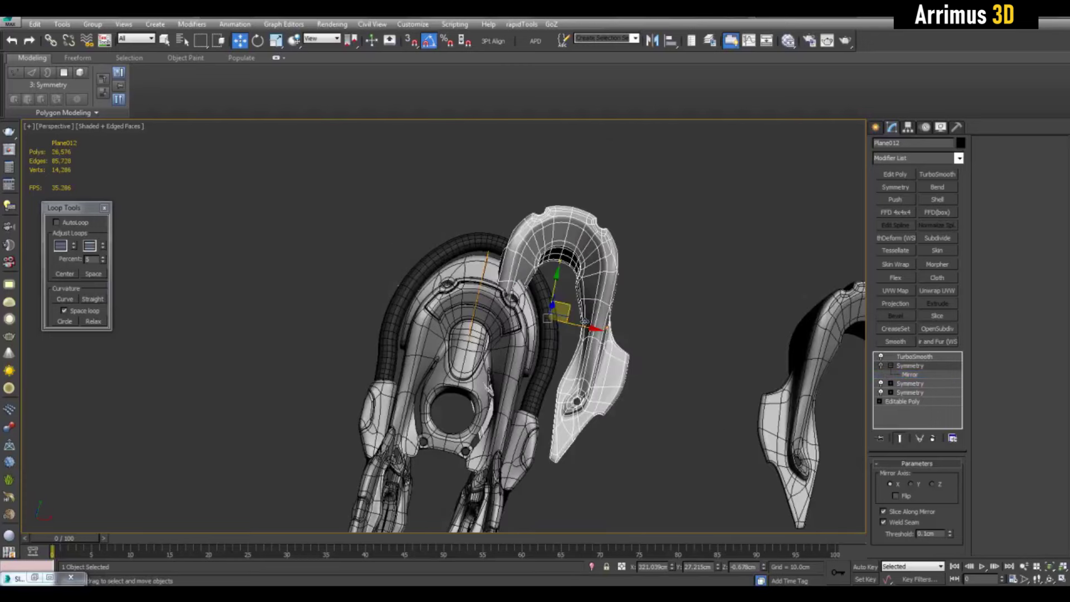
right_click(454, 294)
middle_drag(591, 304, 542, 278)
click(882, 372)
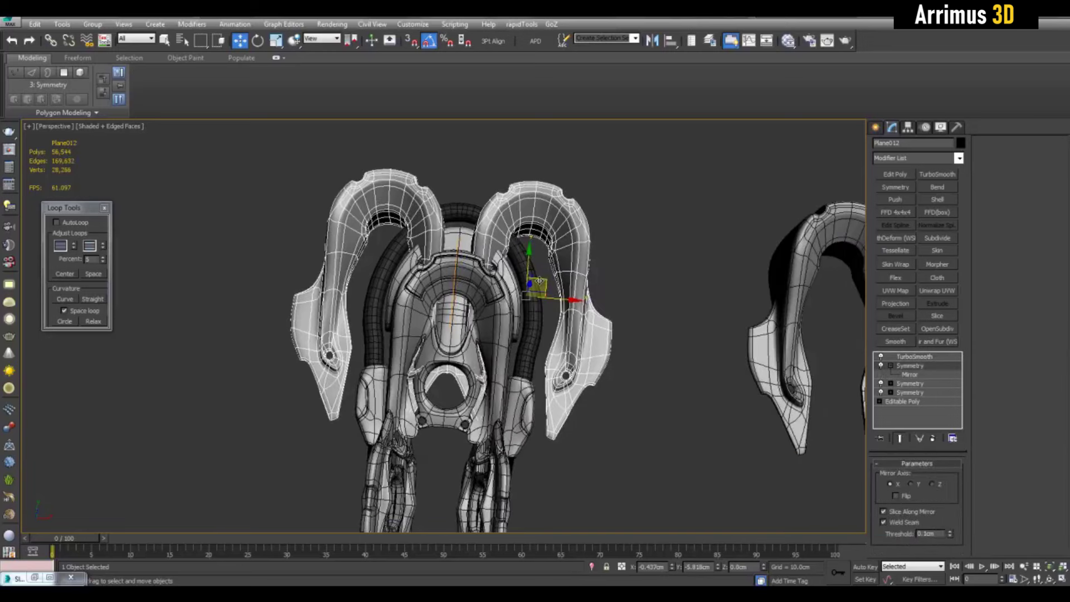
scroll(633, 274, up, 2)
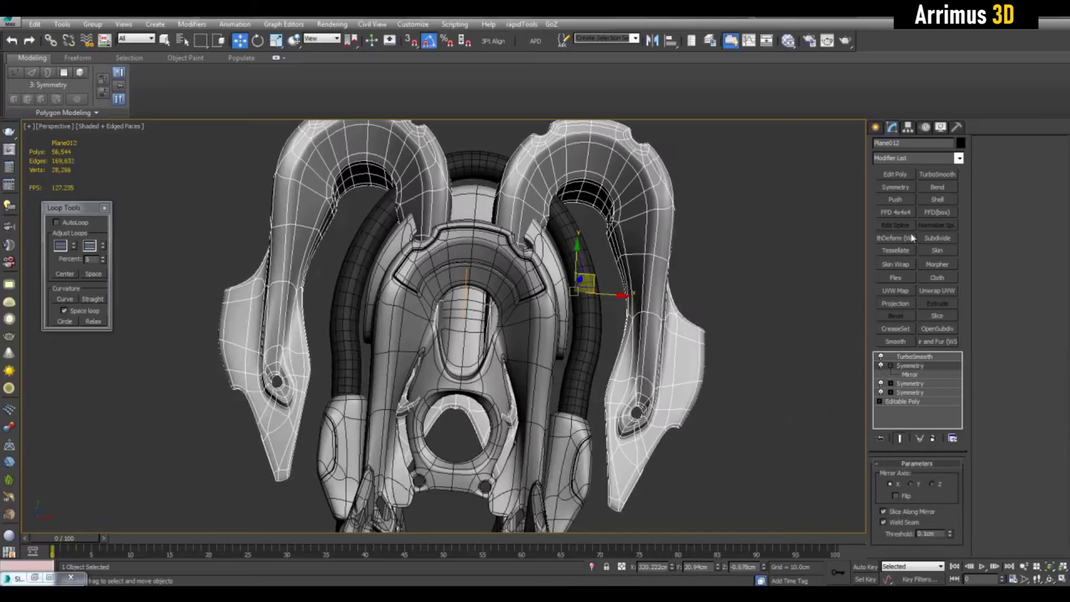
Add an Edit Poly modifier below TurboSmooth and select the lower polygons of one outer arm using see-through display.
key(4)
key(q)
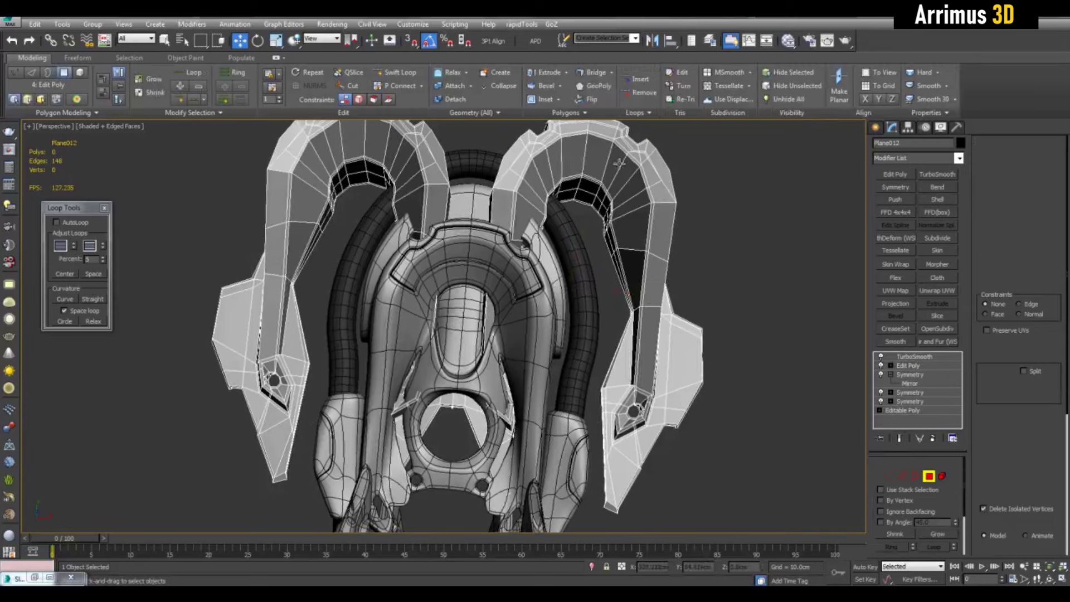
middle_drag(598, 312, 569, 244)
key(alt+x)
drag(712, 436, 712, 436)
alt+middle_drag(709, 279, 482, 281)
scroll(613, 304, up, 3)
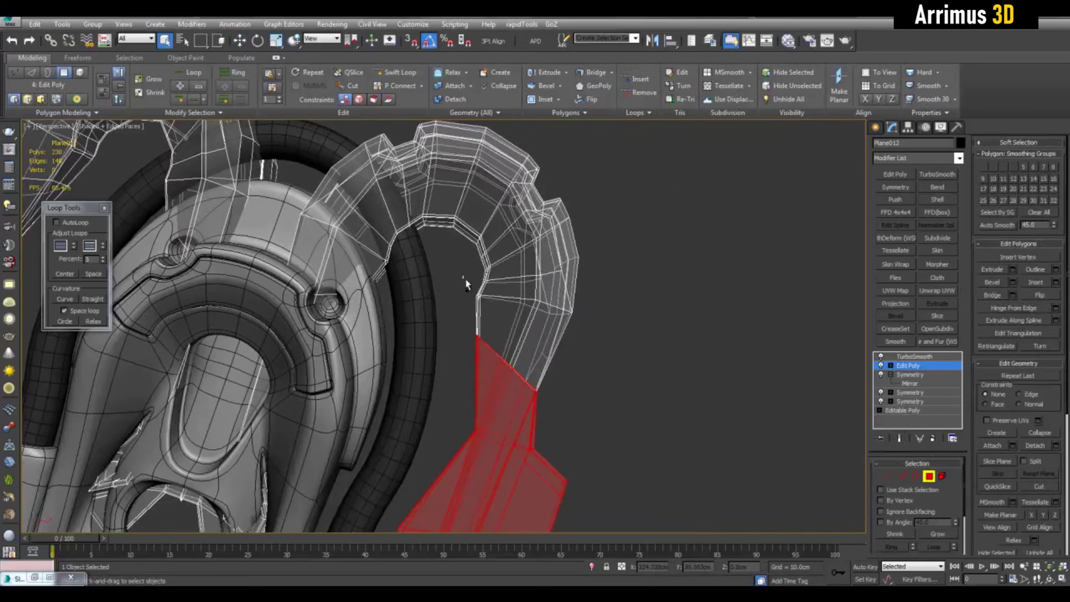
Refine the lower-arm polygon selection, invert it and delete the arch and the opposite half.
alt+middle_drag(542, 252, 493, 283)
scroll(493, 284, up, 3)
drag(413, 275, 439, 291)
drag(613, 338, 613, 339)
alt+middle_drag(613, 339, 632, 327)
alt+middle_drag(552, 370, 609, 416)
scroll(609, 416, down, 5)
key(ctrl+i)
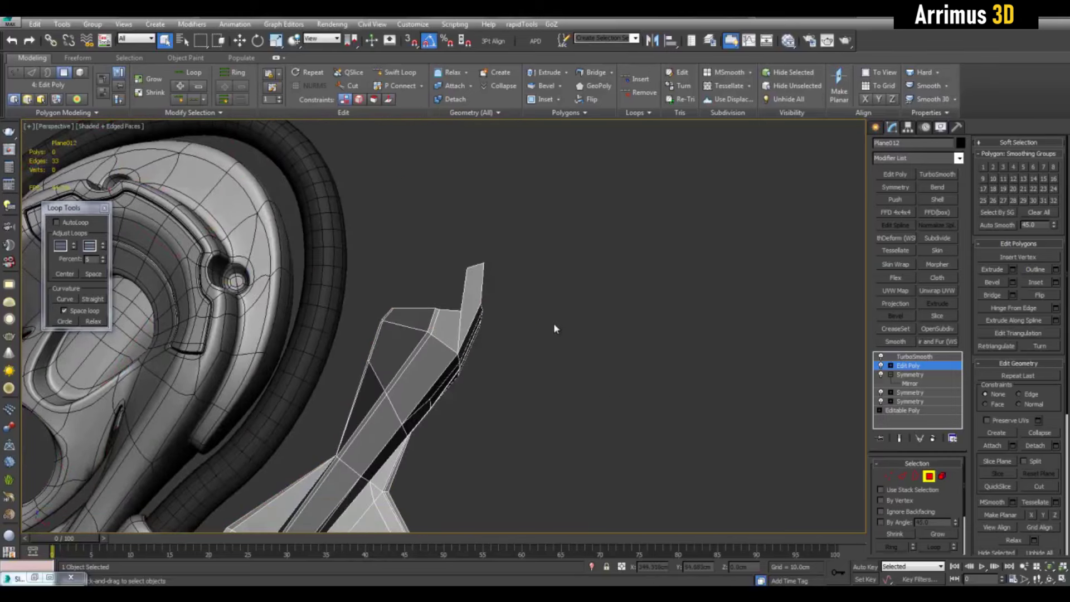
Connect the vertex pairs across the base of both leftover end tabs and activate Target Weld.
alt+middle_drag(553, 323, 512, 280)
key(1)
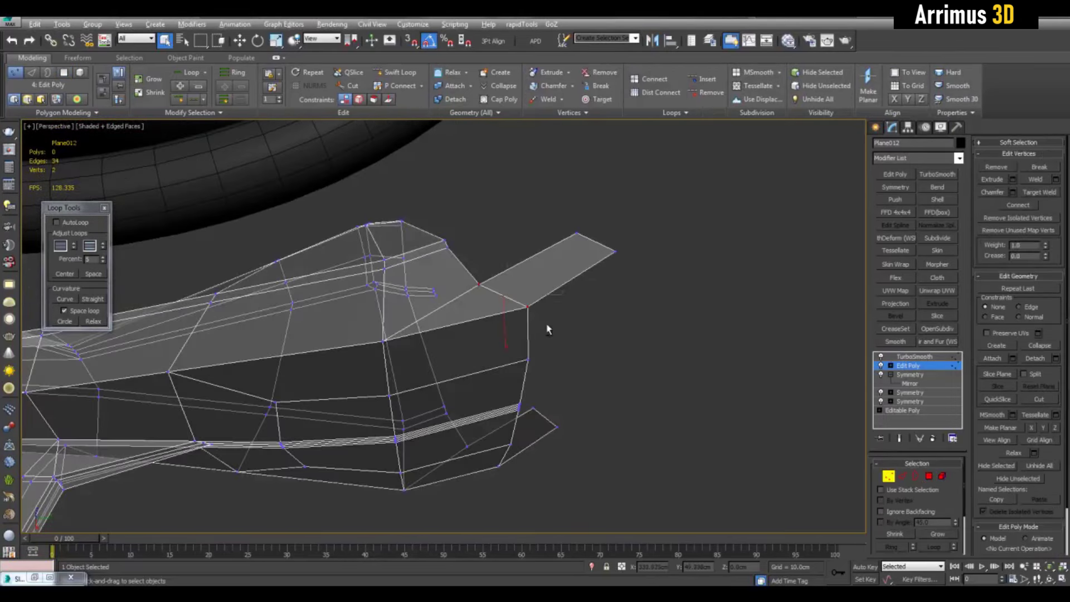
alt+middle_drag(548, 329, 461, 396)
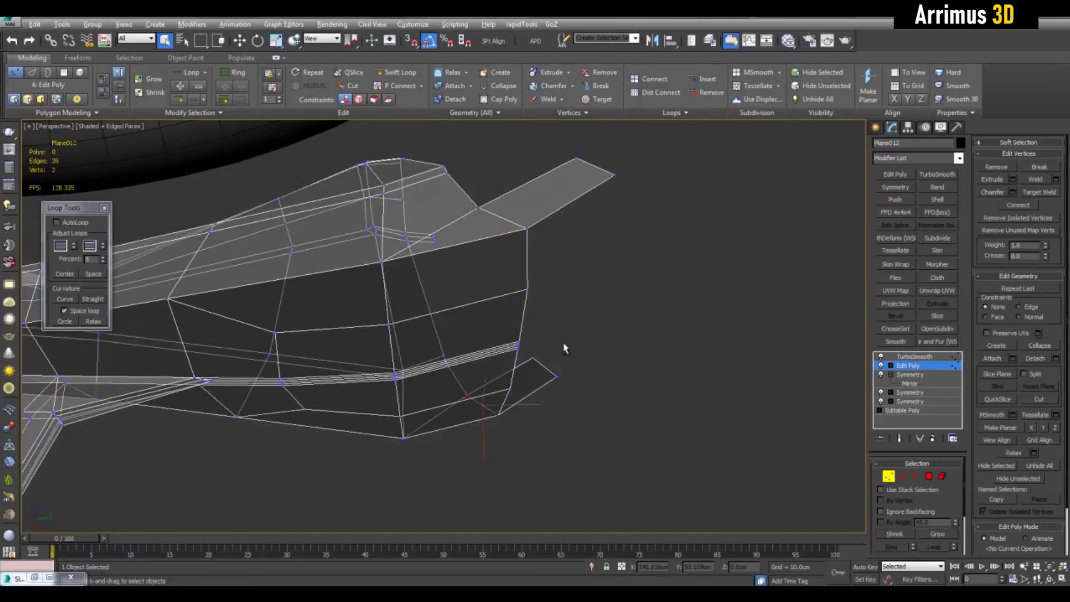
alt+middle_drag(563, 349, 540, 362)
click(540, 362)
key(alt+x)
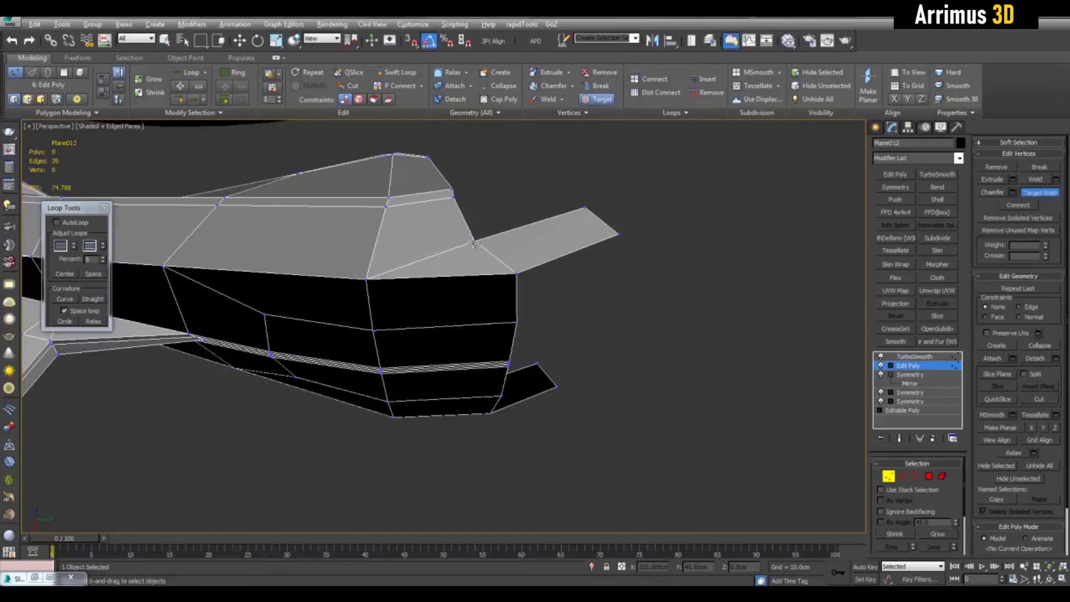
Select the outer vertices of the leftover tabs using see-through display and delete them.
mouse_move(516, 273)
alt+middle_down()
mouse_move(497, 373)
mouse_move(545, 272)
mouse_move(542, 411)
mouse_move(538, 340)
mouse_move(524, 329)
alt+middle_up()
scroll(523, 328, up, 3)
key(alt+x)
drag(467, 314, 503, 352)
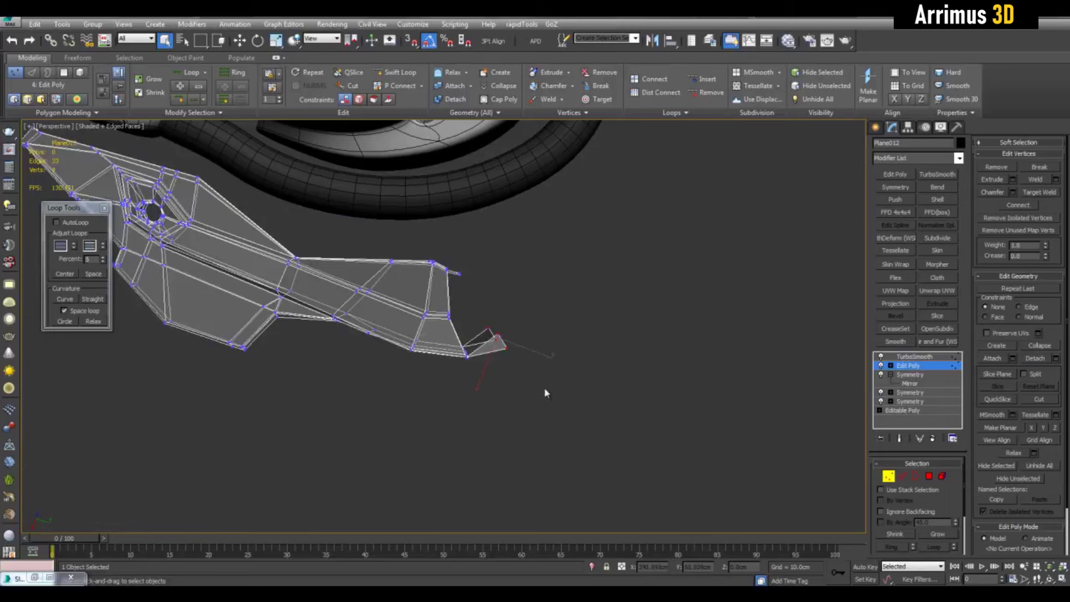
key(Delete)
middle_drag(497, 254, 616, 312)
scroll(485, 266, up, 4)
scroll(493, 302, down, 3)
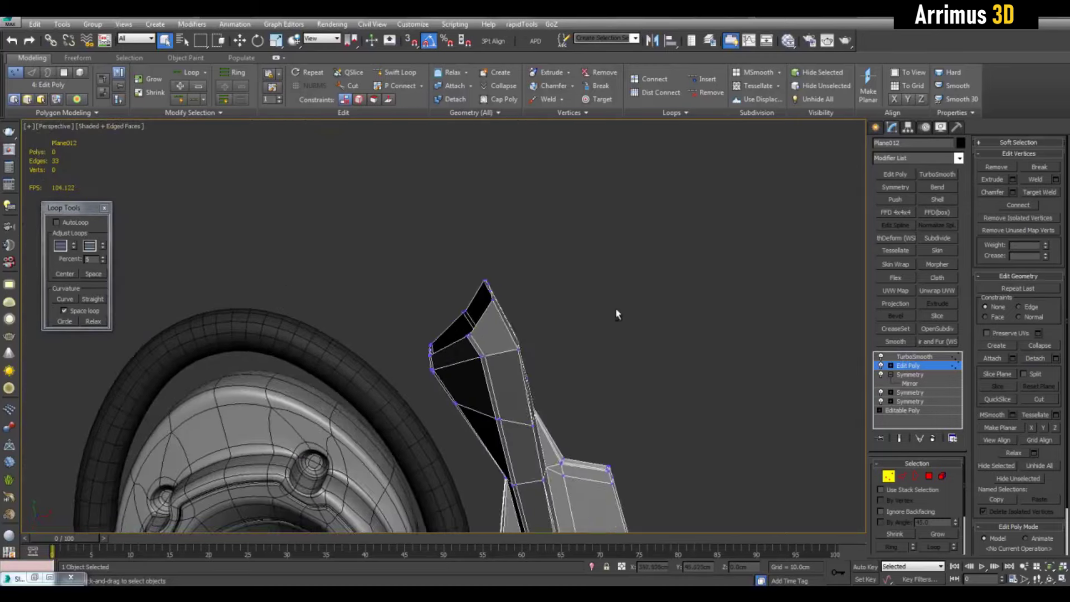
Select the arm's open upper border and extend it in moved and rotated segments, curving over the hose toward the centre.
scroll(552, 271, up, 3)
key(2)
scroll(518, 266, down, 3)
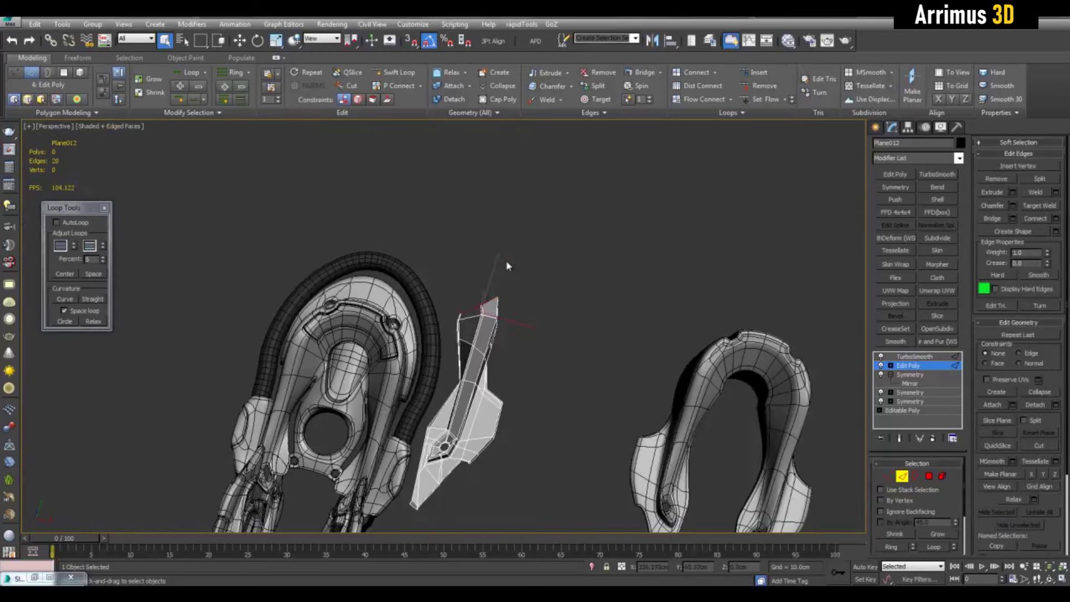
key(w)
alt+middle_drag(513, 273, 522, 284)
scroll(523, 289, up, 3)
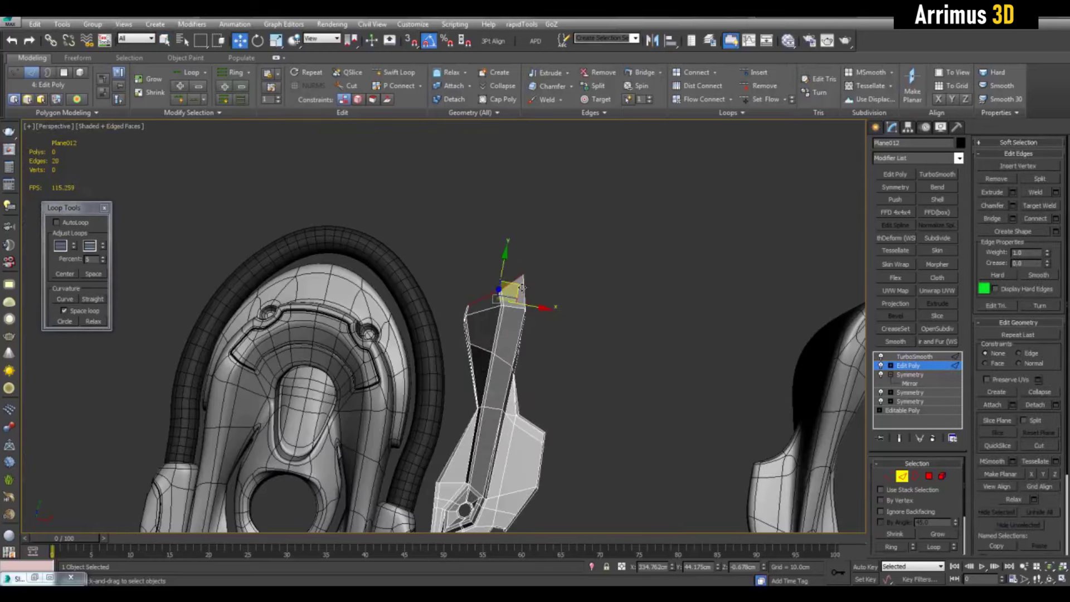
middle_drag(503, 243, 526, 280)
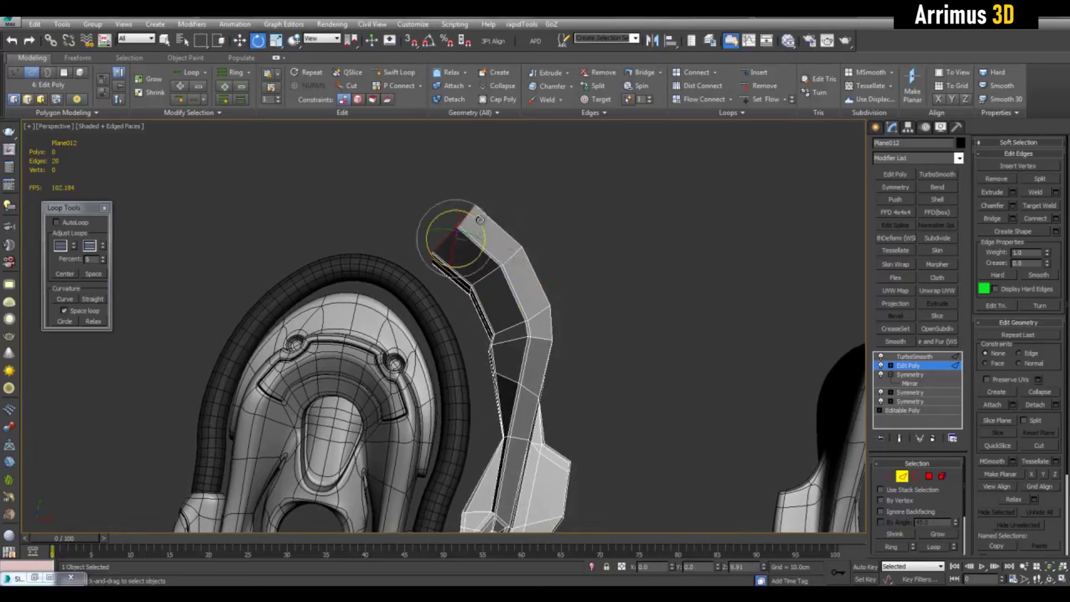
alt+middle_drag(467, 227, 477, 230)
alt+middle_drag(419, 200, 477, 243)
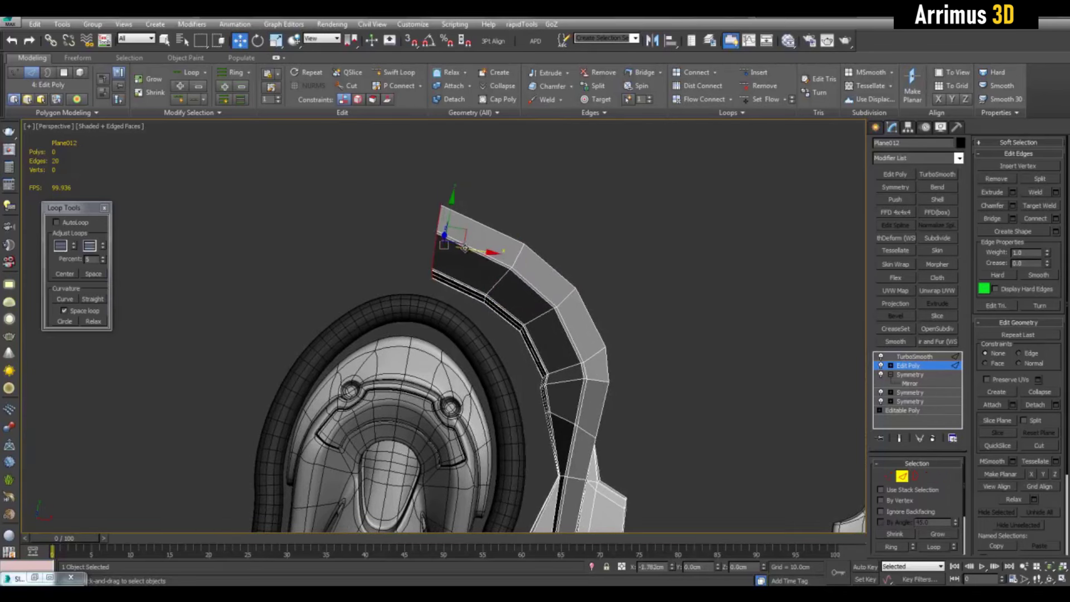
Add an X-axis Symmetry modifier and align its mirror gizmo to the central body's pivot point in position and orientation.
key(2)
click(898, 187)
scroll(619, 320, down, 6)
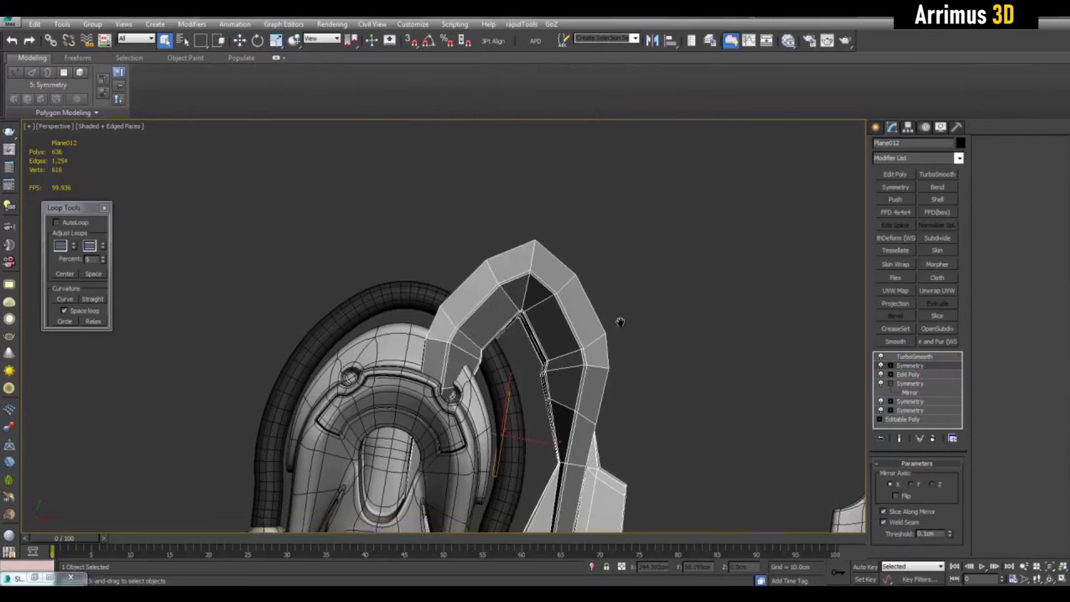
key(1)
key(w)
middle_drag(619, 320, 525, 269)
key(alt+a)
click(426, 300)
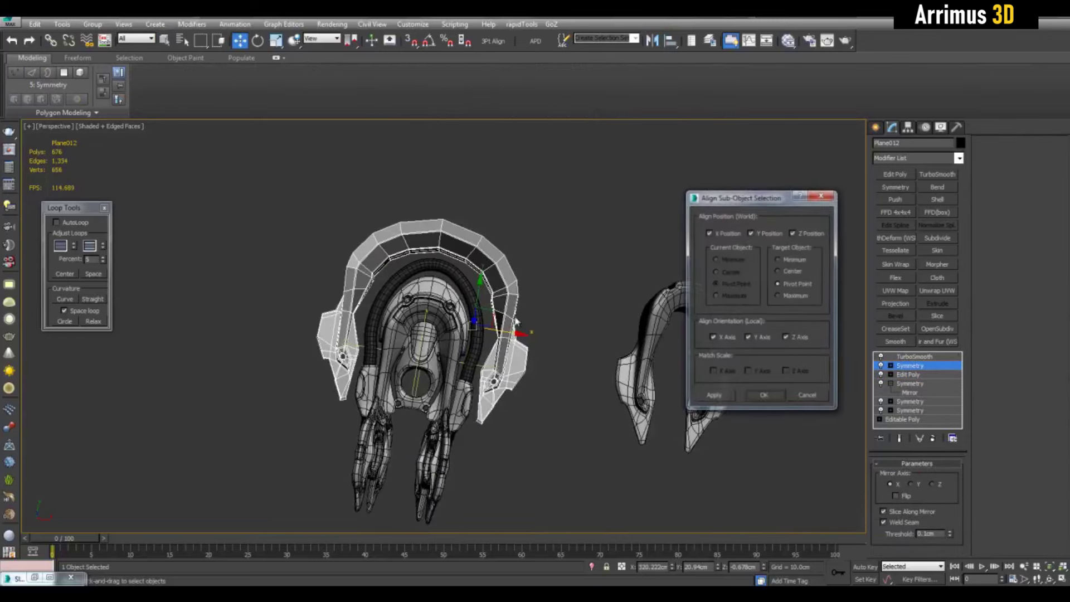
click(748, 393)
middle_drag(738, 392, 757, 406)
scroll(758, 406, up, 4)
Reopen the Edit Poly and move the arch's edge loop nearest the centre border down about 1.4 cm.
click(908, 375)
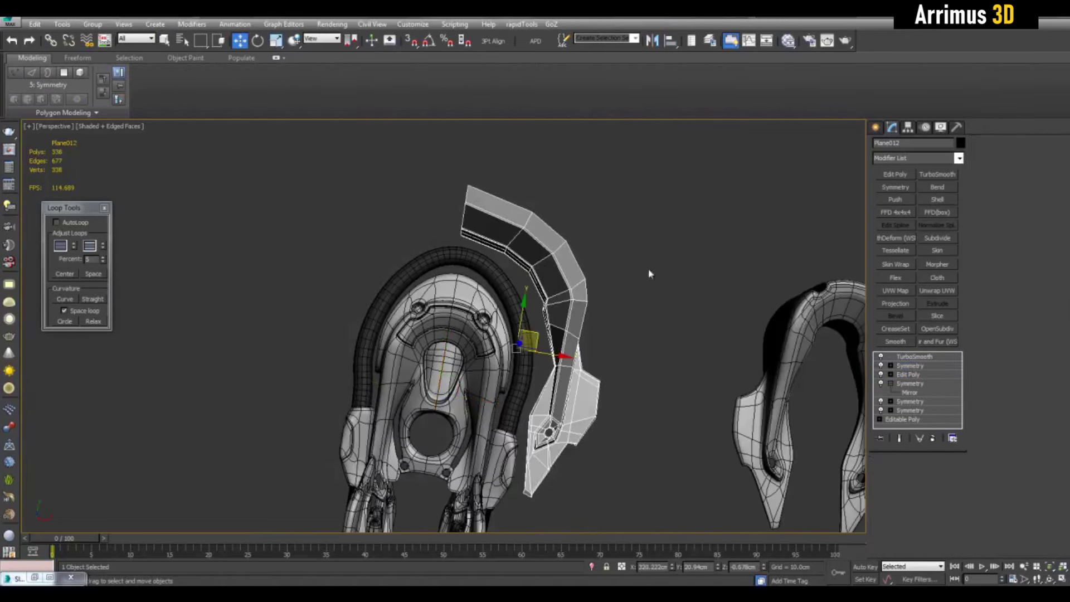
key(2)
scroll(557, 234, up, 3)
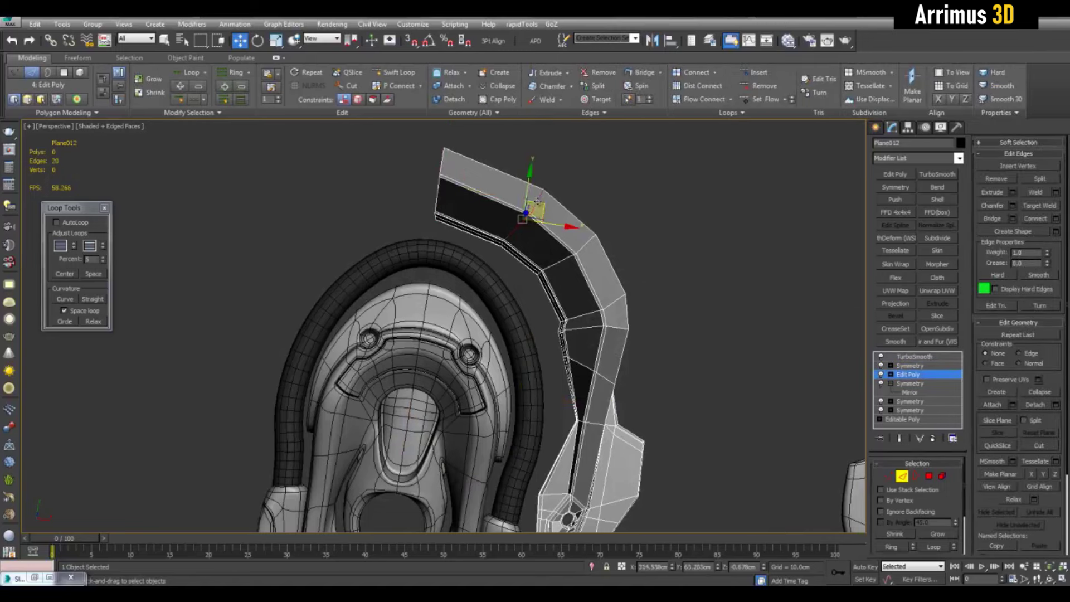
key(F4)
drag(544, 203, 543, 208)
key(F4)
key(F4)
key(F4)
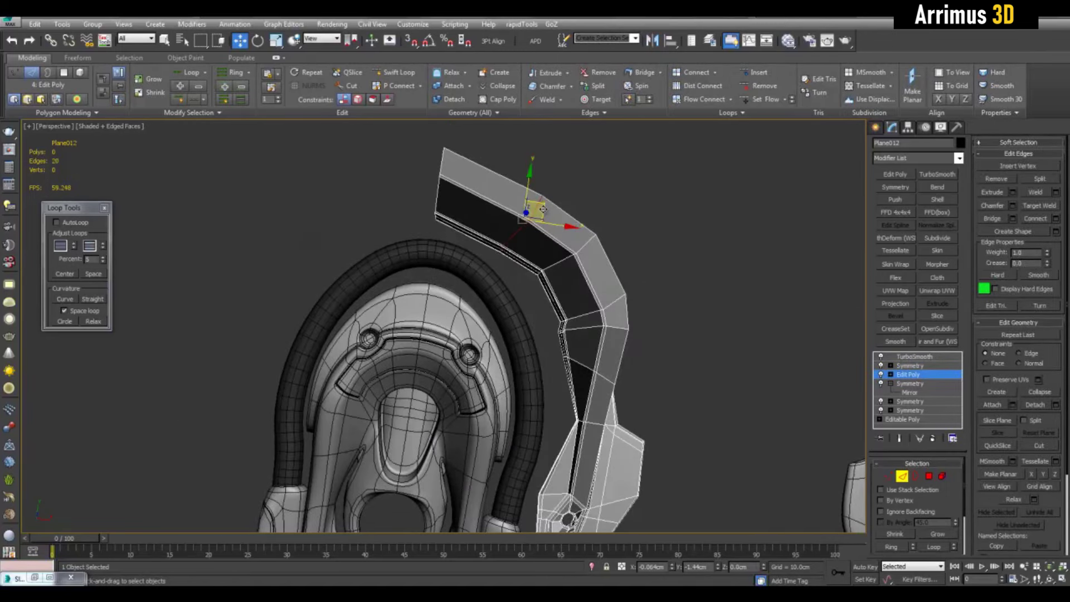
Move the edge loop at the arch's shoulder about 1.3 cm inward and 1.1 cm down while previewing the smoothed shape.
middle_drag(455, 194, 461, 212)
key(1)
key(F4)
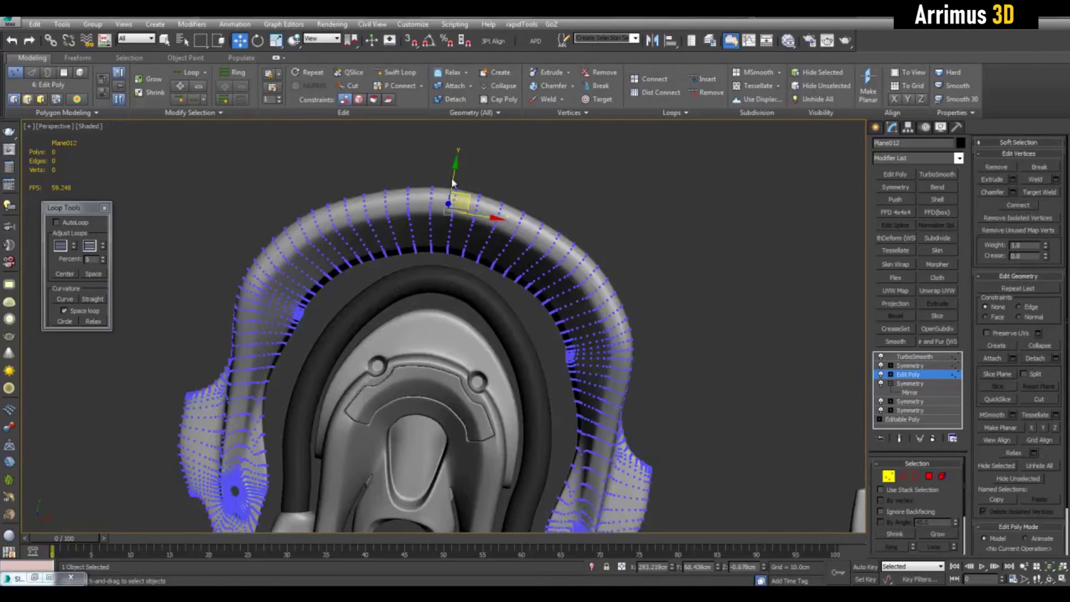
key(F4)
key(2)
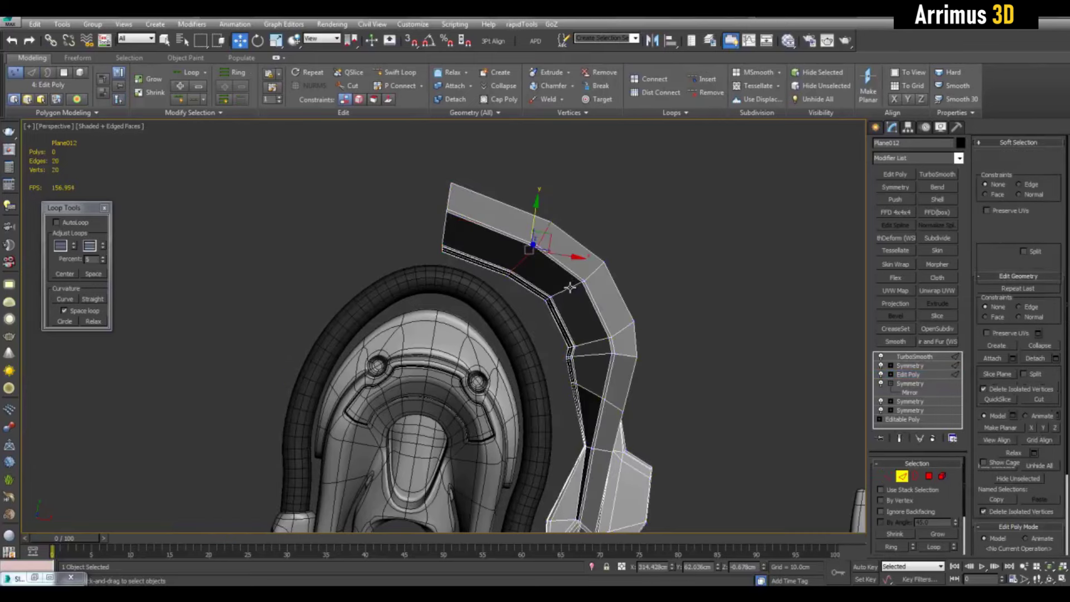
double_click(577, 285)
key(F4)
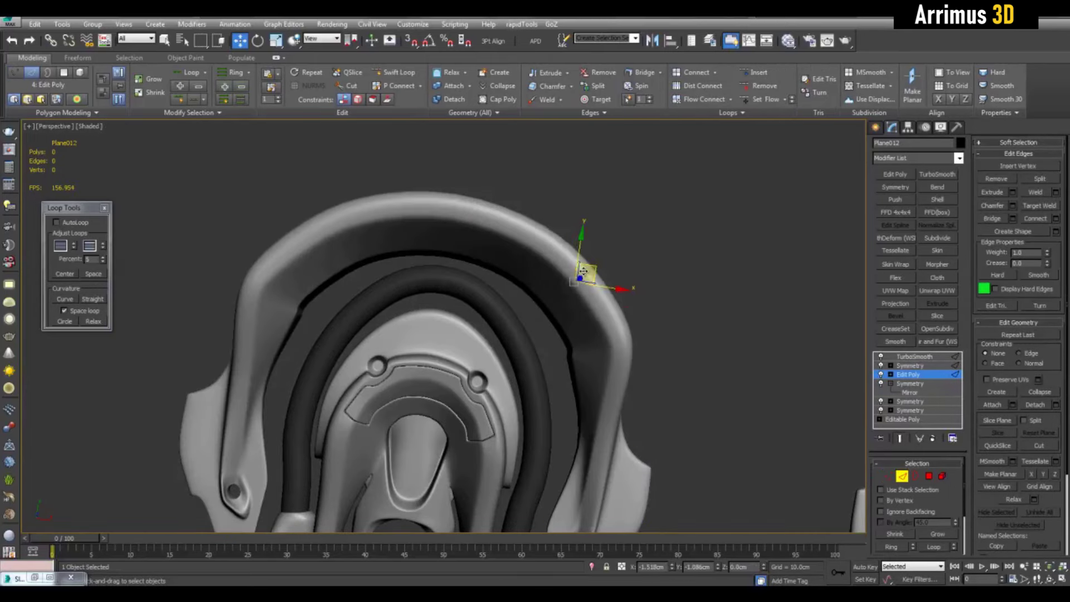
key(F4)
Select the lower arm's vertices using see-through display and move them about 1.6 cm inward and 1.4 cm down.
middle_drag(569, 315, 549, 159)
scroll(549, 159, down, 3)
key(1)
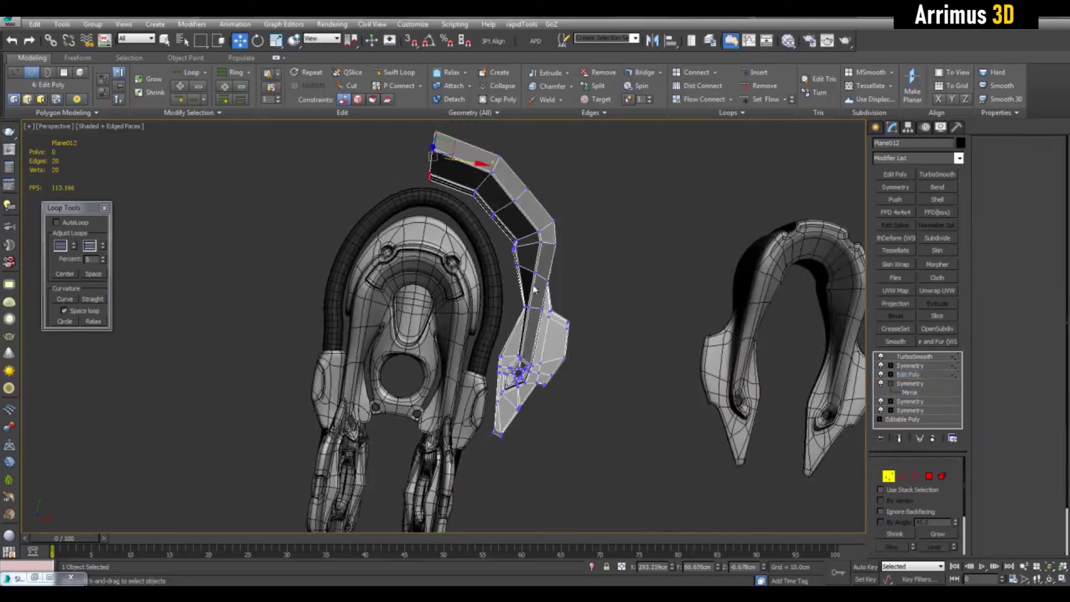
key(q)
drag(459, 270, 498, 315)
drag(614, 466, 614, 466)
alt+middle_drag(558, 290, 521, 257)
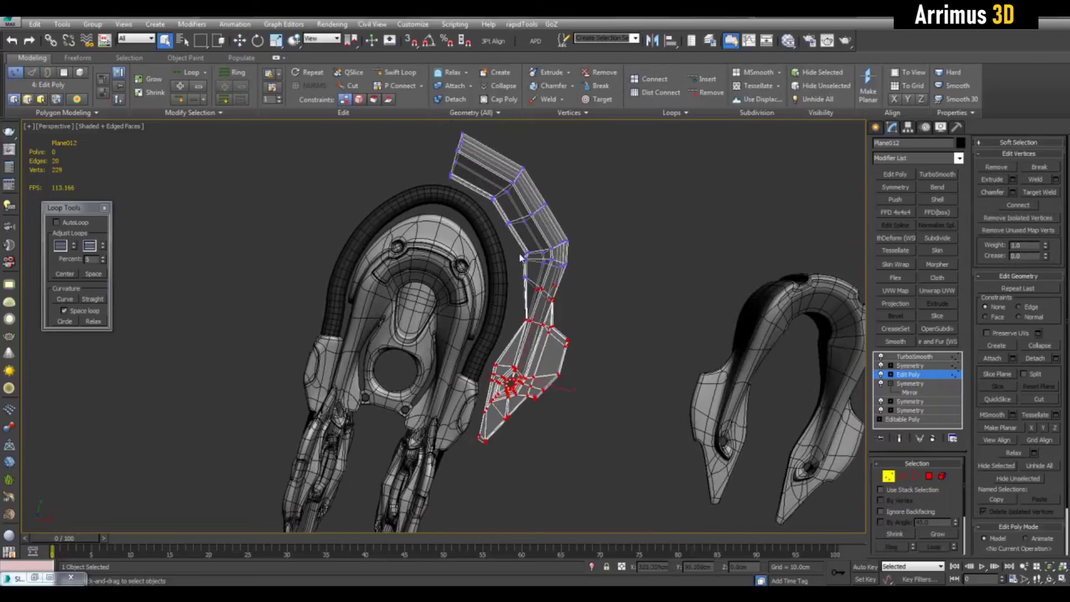
alt+middle_drag(608, 279, 584, 325)
scroll(579, 327, up, 3)
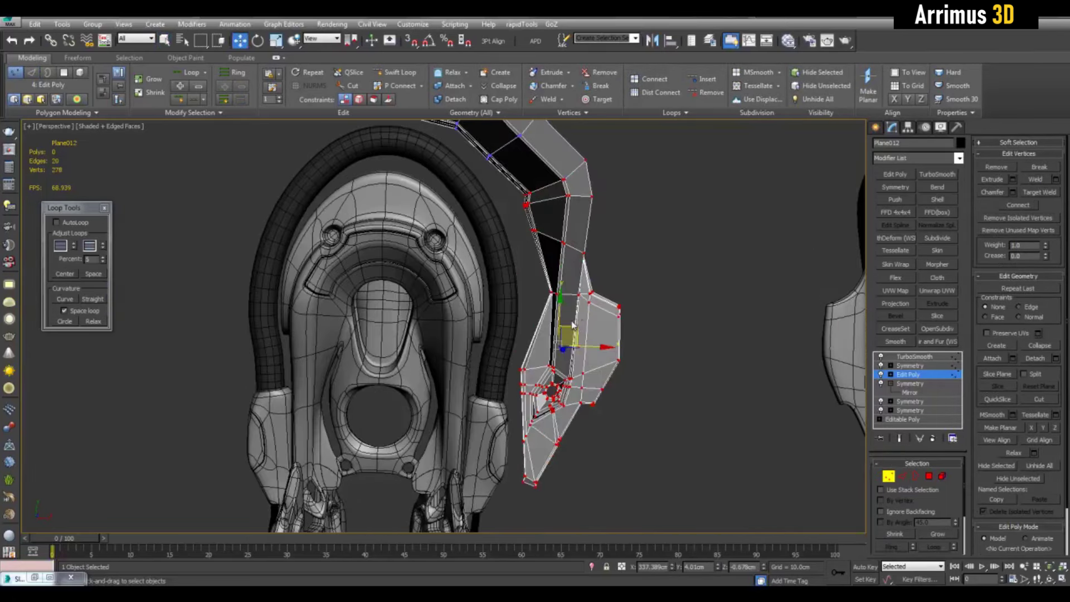
key(F4)
drag(572, 327, 564, 334)
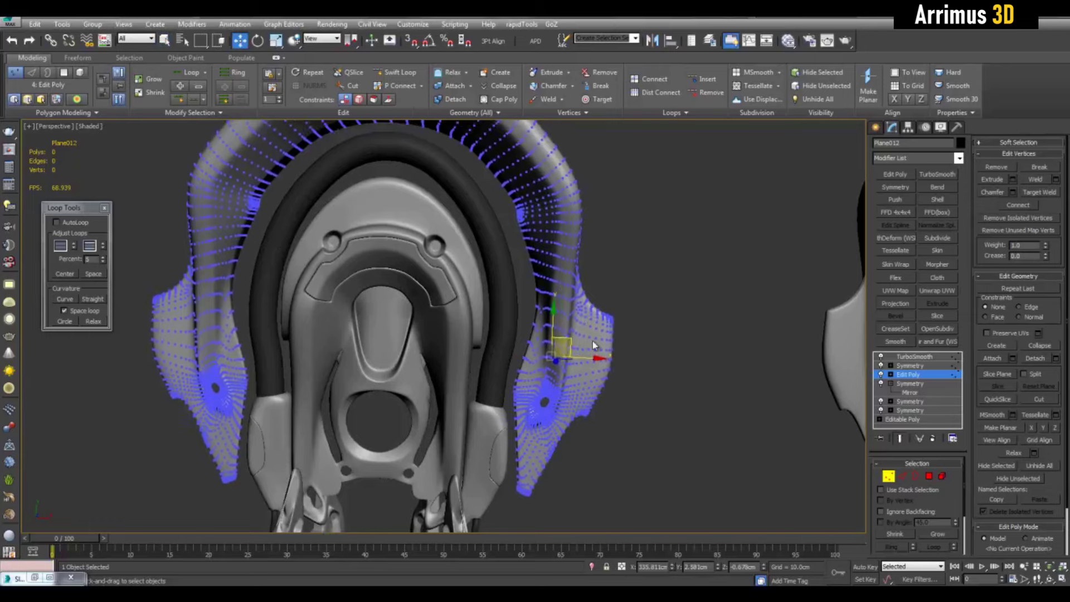
key(1)
key(q)
Inspect the smoothed mirrored arch with and without edge display and return to its upper Edit Poly modifier.
scroll(568, 336, down, 4)
alt+middle_drag(566, 306, 643, 375)
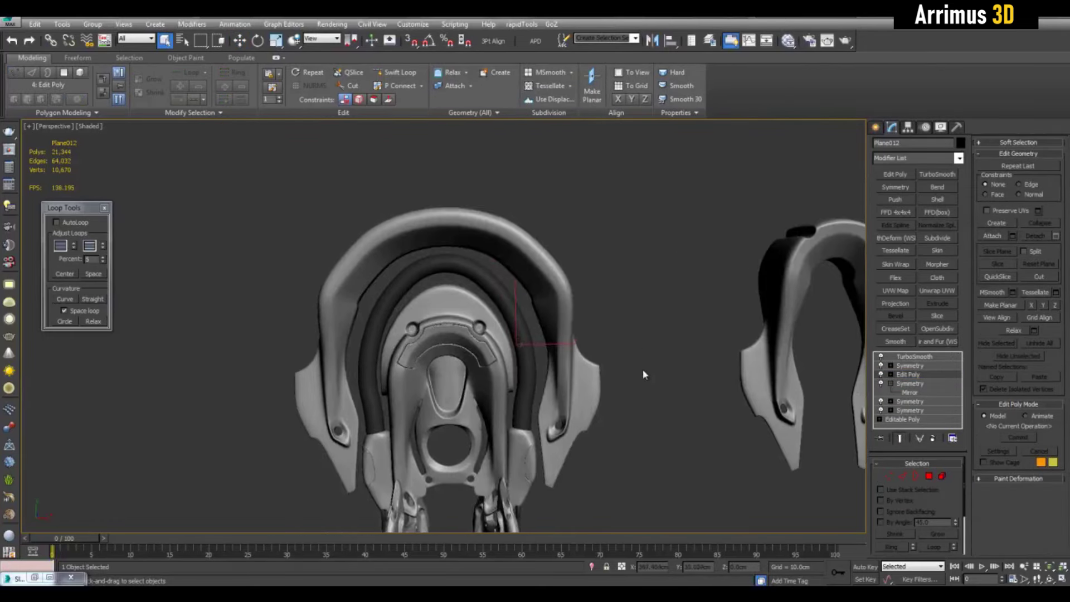
middle_drag(557, 318, 585, 302)
scroll(538, 260, up, 4)
key(F4)
click(519, 250)
scroll(571, 258, down, 2)
key(F4)
middle_drag(631, 215, 619, 264)
key(F4)
click(594, 260)
click(909, 374)
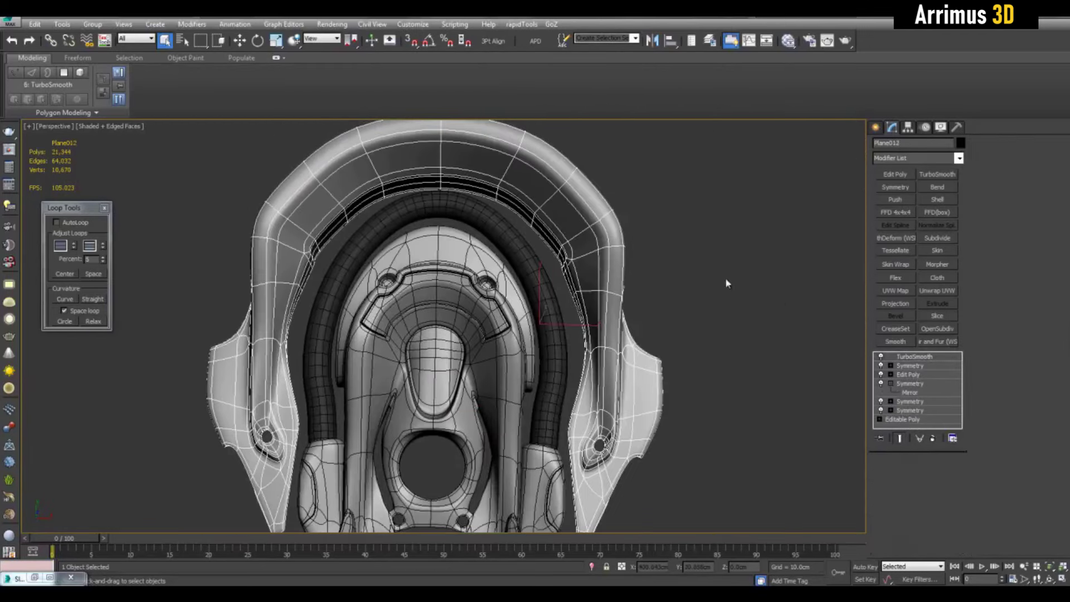
Extrude the two inner-rim polygons just below the arch's shoulder and move them about 2 cm inward and 1.2 cm down toward the hose.
scroll(552, 300, up, 8)
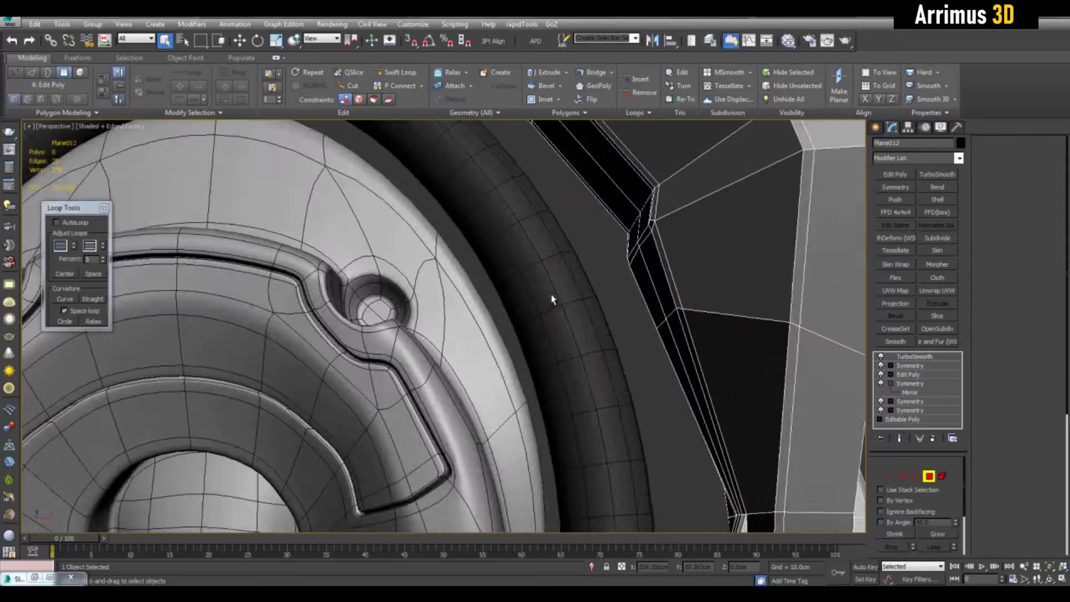
mouse_move(552, 300)
alt+middle_down()
mouse_move(628, 239)
mouse_move(539, 306)
mouse_move(548, 318)
alt+middle_up()
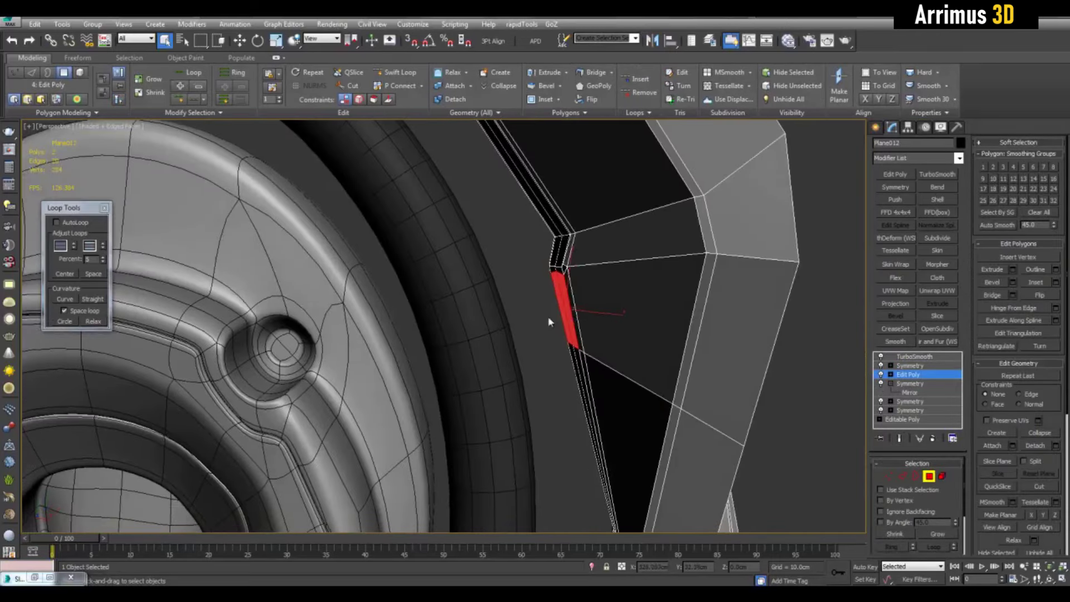
key(ctrl+shift+b)
click(591, 397)
key(w)
key(F4)
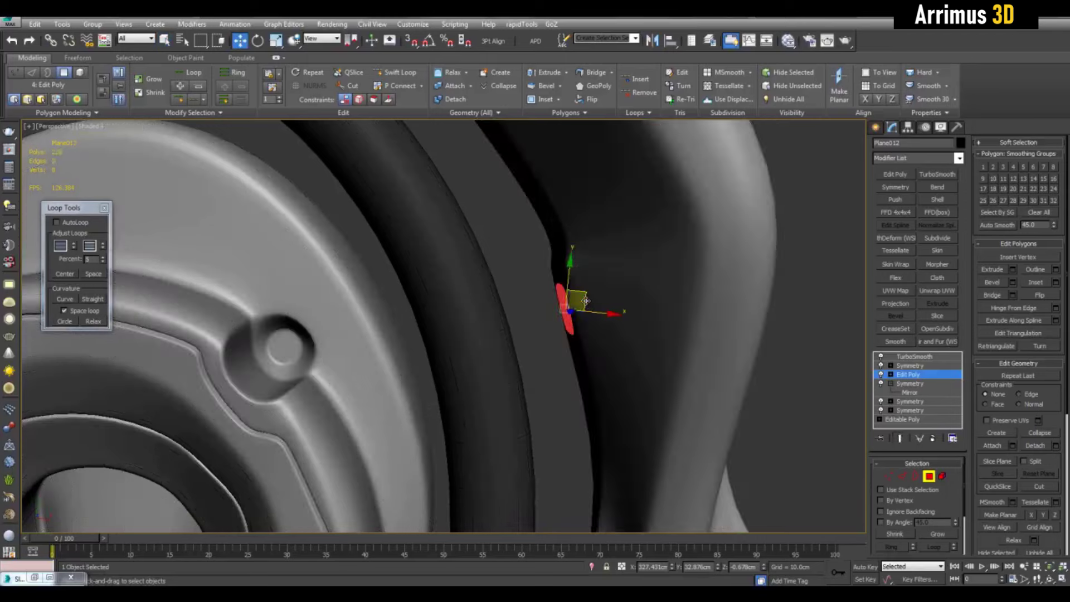
key(F4)
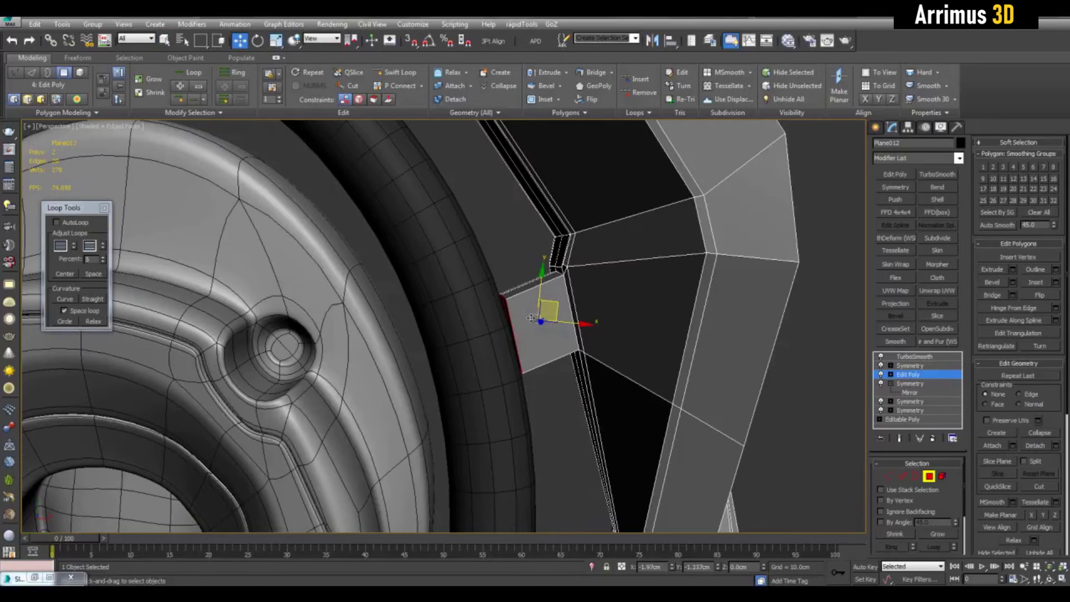
Add supporting edge loops around the new hose tab and preview the smoothed, mirrored arch without edges.
key(2)
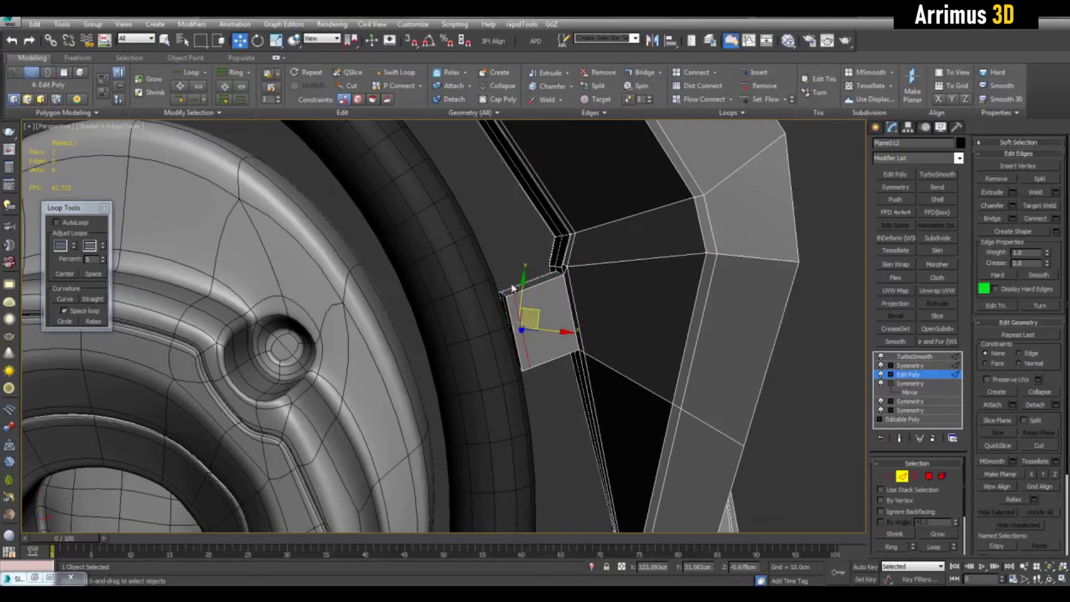
key(q)
mouse_move(513, 288)
alt+middle_down()
mouse_move(545, 244)
mouse_move(509, 279)
alt+middle_up()
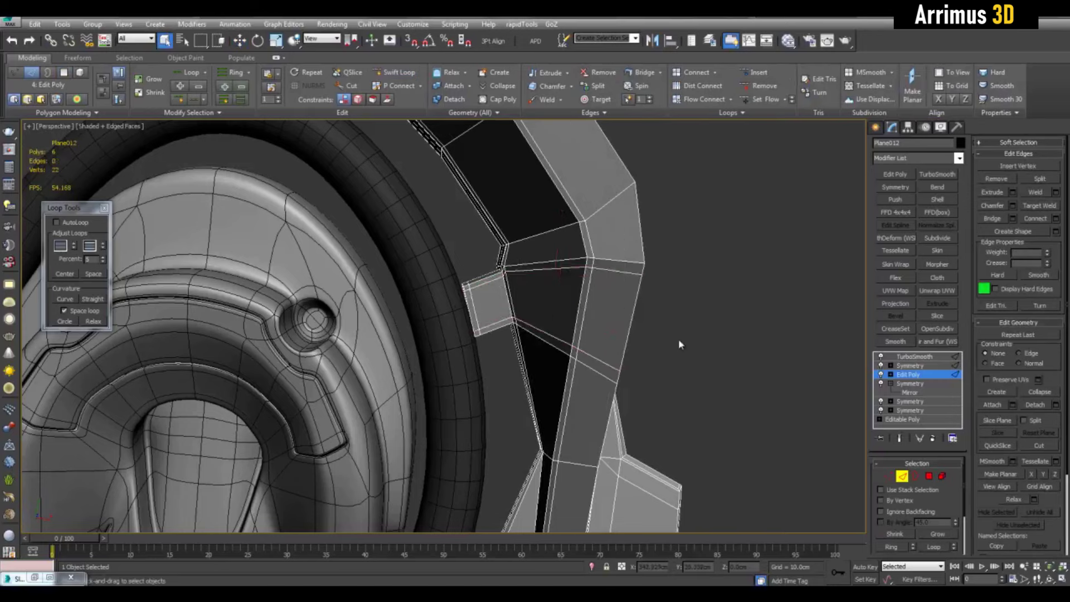
key(F4)
scroll(679, 341, down, 4)
mouse_move(679, 341)
alt+middle_down()
mouse_move(569, 310)
mouse_move(671, 296)
alt+middle_up()
key(2)
scroll(671, 296, down, 5)
Make a rotated copy of the separate smaller arch and turn on angle snapping.
click(698, 307)
key(e)
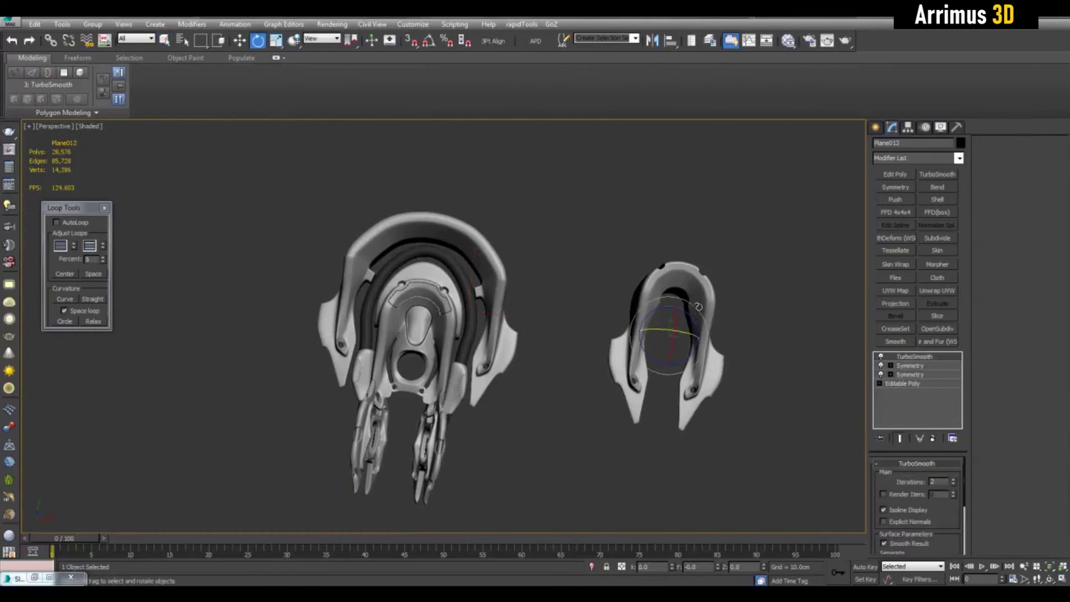
shift+drag(699, 307, 697, 340)
click(556, 351)
scroll(618, 286, up, 4)
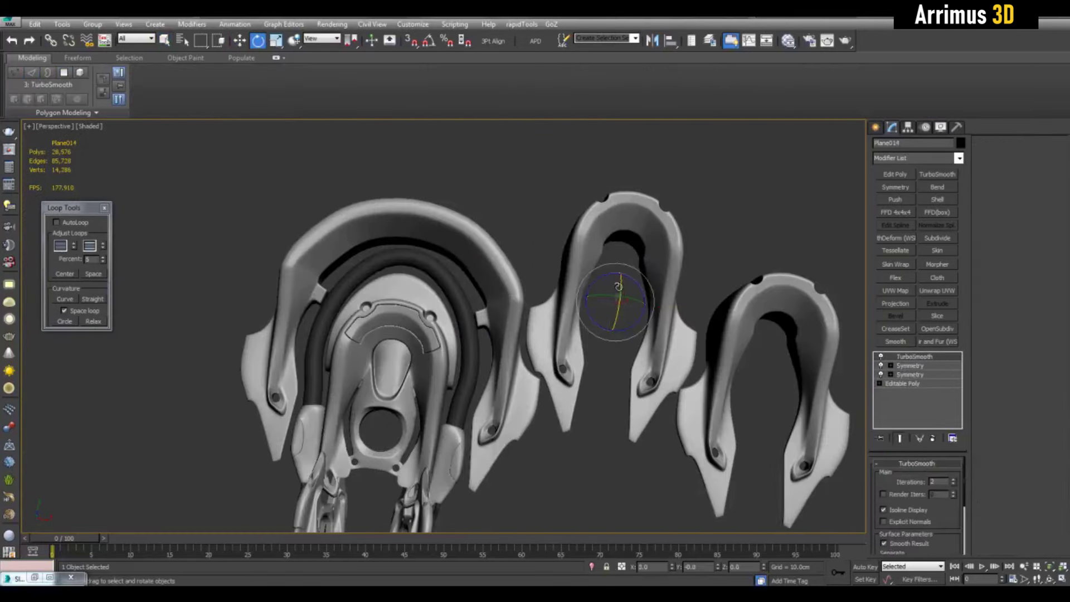
key(a)
Try fitting the copied arch over the hose by rotating it with angle snap and moving it, and delete the copy.
drag(620, 287, 620, 312)
middle_drag(627, 282, 632, 310)
drag(636, 305, 643, 342)
key(w)
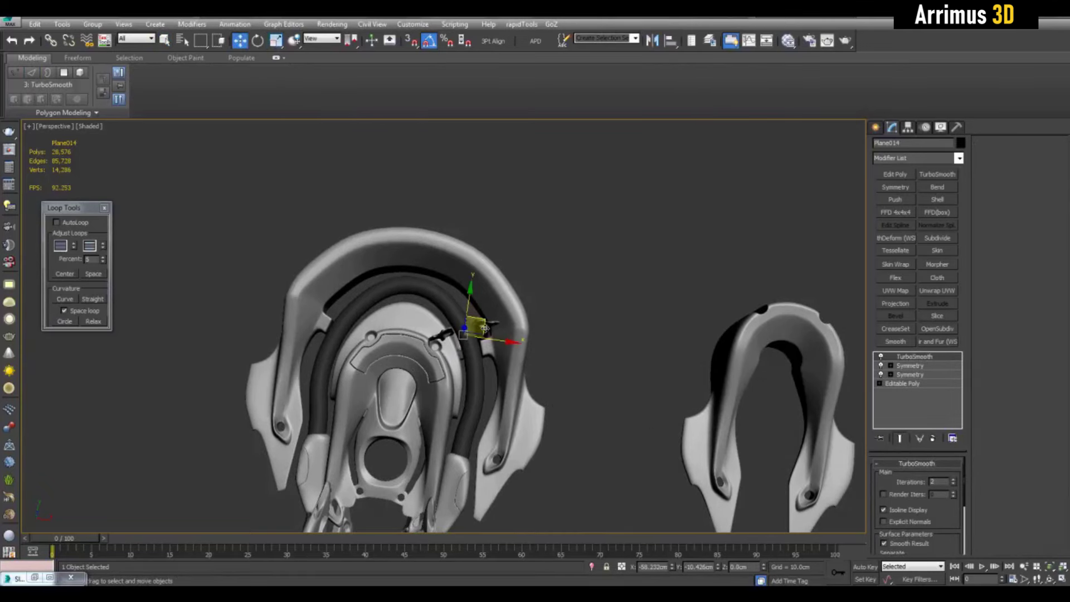
scroll(485, 329, up, 3)
alt+middle_drag(485, 329, 578, 259)
scroll(585, 284, down, 3)
key(Delete)
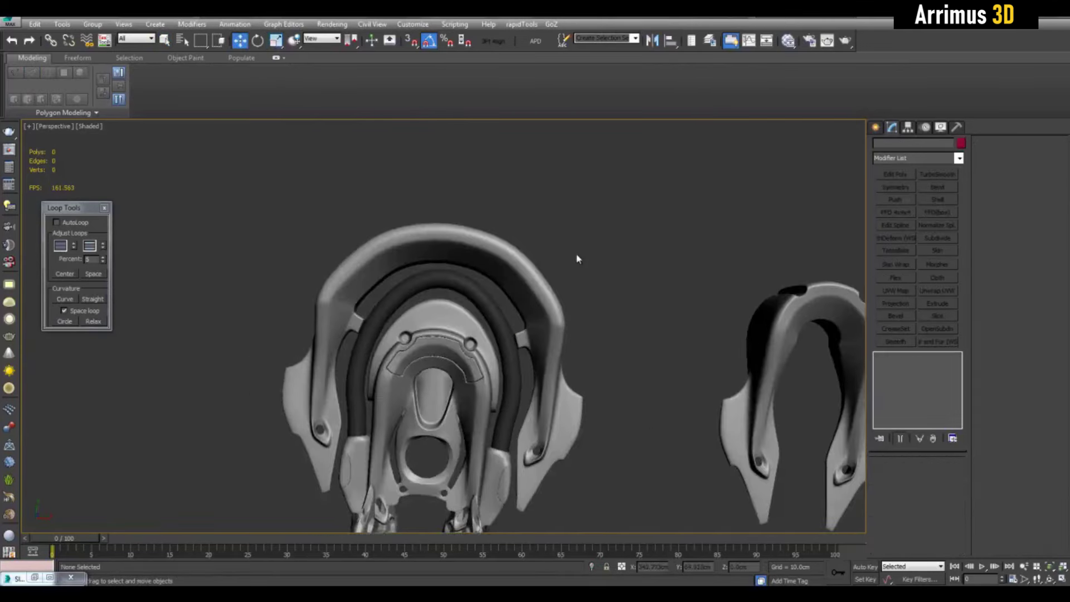
Reopen the large arch's upper Edit Poly at vertex level and adjust vertices near the top of its rim while previewing the smoothed result.
scroll(578, 259, up, 3)
click(590, 251)
key(F4)
click(909, 374)
key(1)
key(q)
key(w)
mouse_move(452, 170)
mouse_down()
mouse_move(483, 267)
mouse_move(471, 175)
mouse_up()
key(F4)
scroll(716, 232, up, 3)
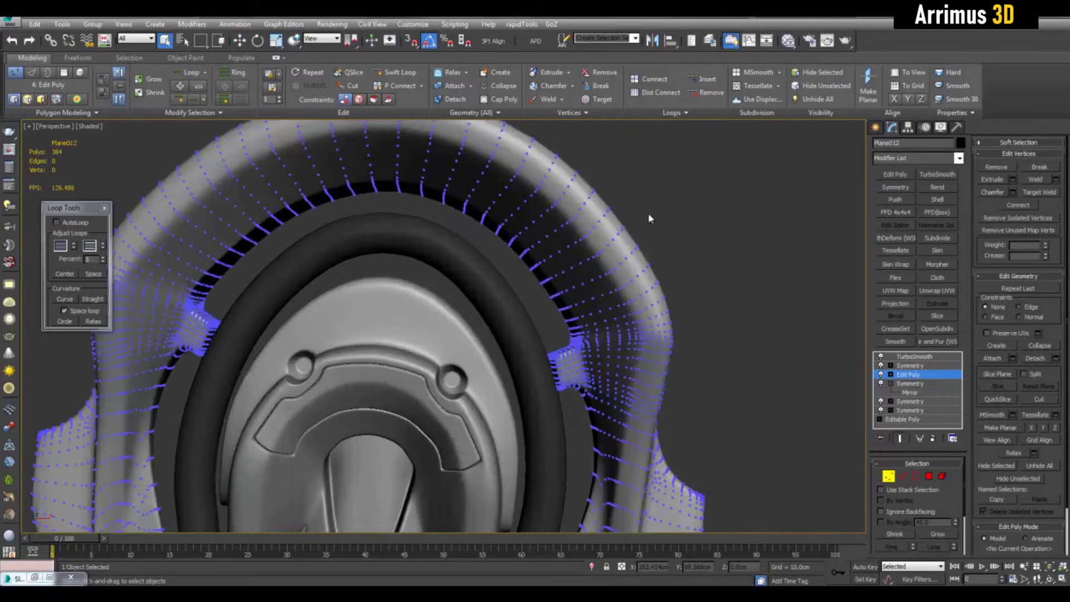
Add another Edit Poly modifier and select the arch's inner-wall and underside polygons next to the centre line.
key(F4)
key(ctrl+e)
scroll(650, 219, up, 5)
key(4)
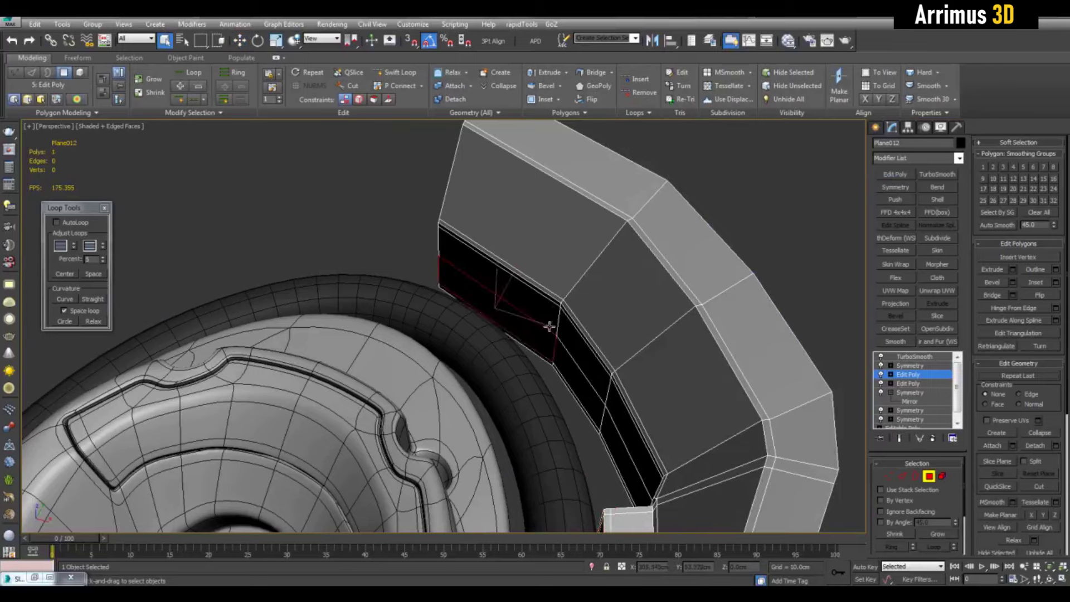
scroll(549, 327, up, 3)
scroll(676, 247, down, 5)
ctrl+click(621, 265)
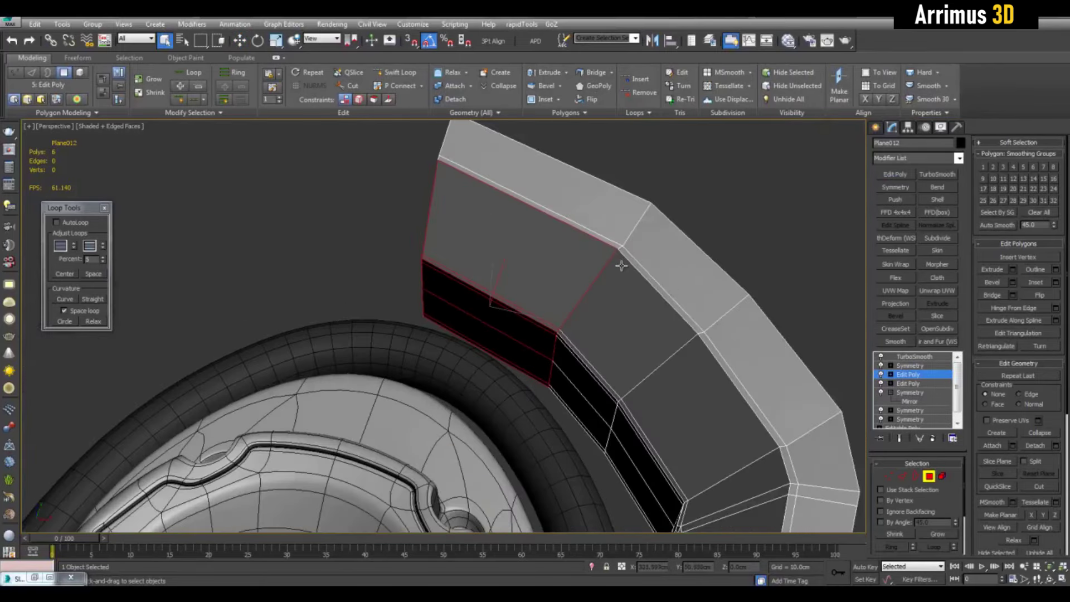
Extrude the selected centre polygons from the arch and move them over the hose to form a raised block.
alt+middle_drag(580, 353, 490, 244)
key(F4)
key(ctrl+e)
key(w)
drag(490, 244, 468, 360)
key(F4)
key(ctrl+e)
Move the centre block's lower corner vertices inward and up with see-through display to taper its side.
alt+middle_drag(468, 361, 452, 337)
key(1)
key(alt+x)
drag(494, 401, 418, 349)
key(alt+x)
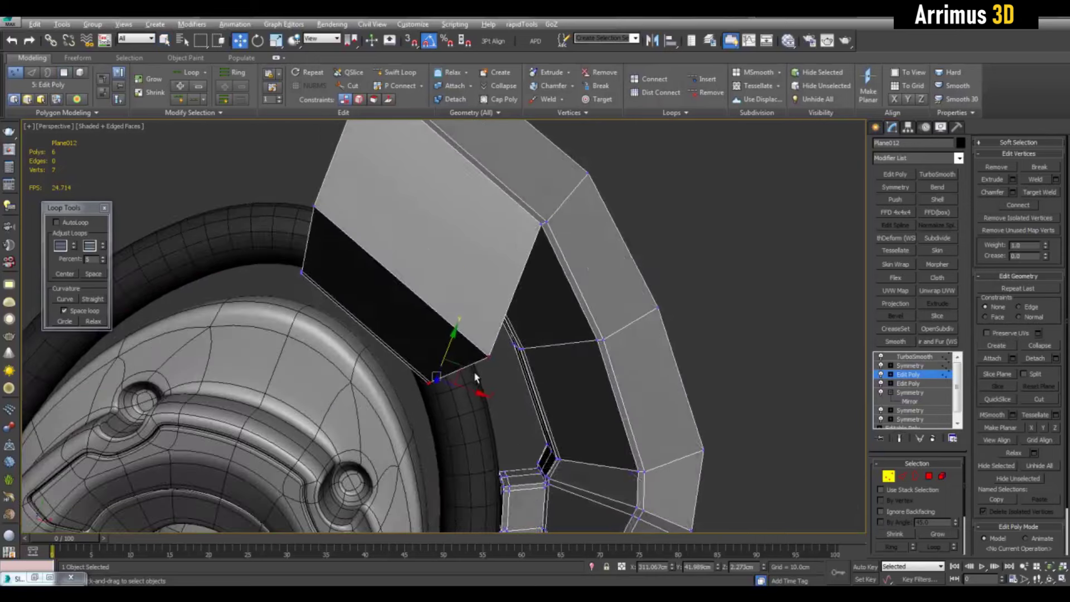
alt+middle_drag(476, 375, 473, 379)
drag(473, 373, 430, 341)
key(F4)
key(F4)
click(350, 322)
Insert a Swift Loop through the middle of the centre block and a supporting loop near its side, and shape the block into a curve.
key(q)
middle_drag(405, 276, 424, 377)
key(alt+1)
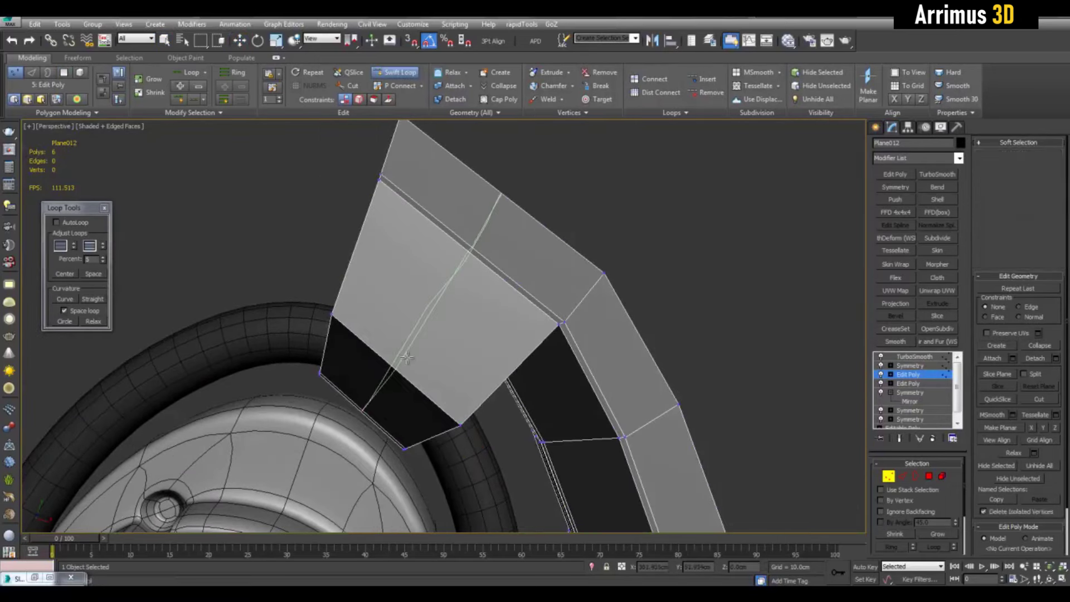
click(398, 369)
click(551, 316)
key(w)
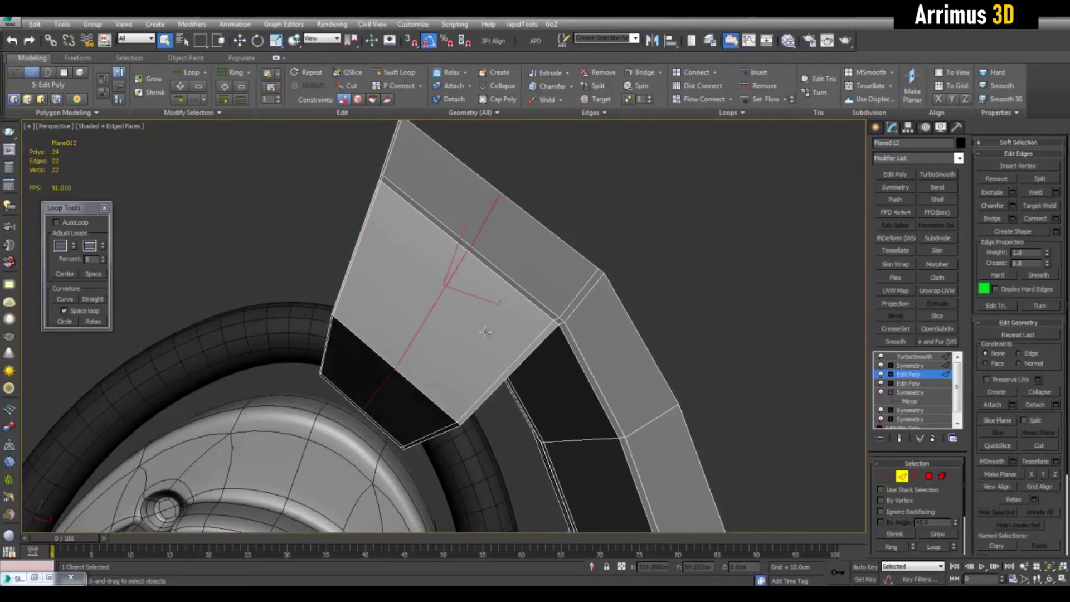
alt+middle_drag(486, 332, 511, 346)
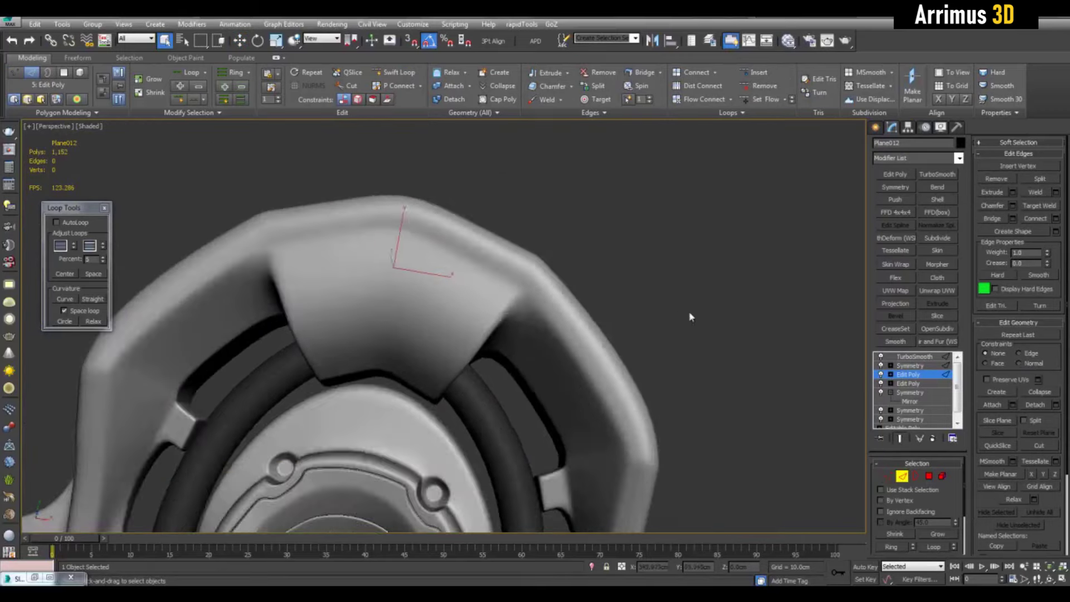
alt+middle_drag(693, 315, 618, 284)
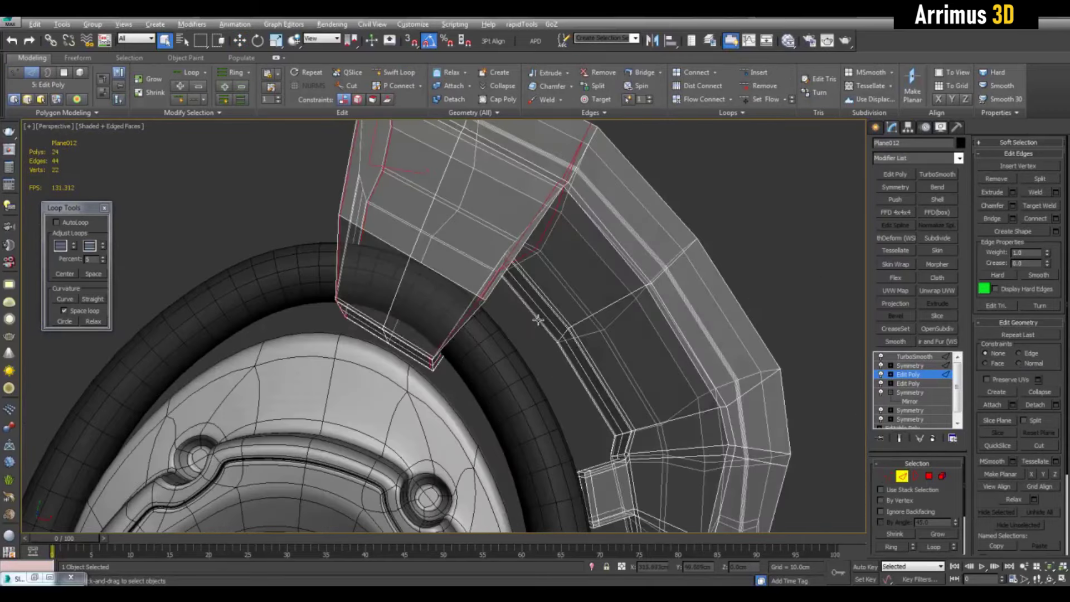
Adjust vertices at the centre block's lower corner with see-through display and check the smoothed claw from the front.
alt+middle_drag(423, 301, 457, 334)
key(1)
click(452, 335)
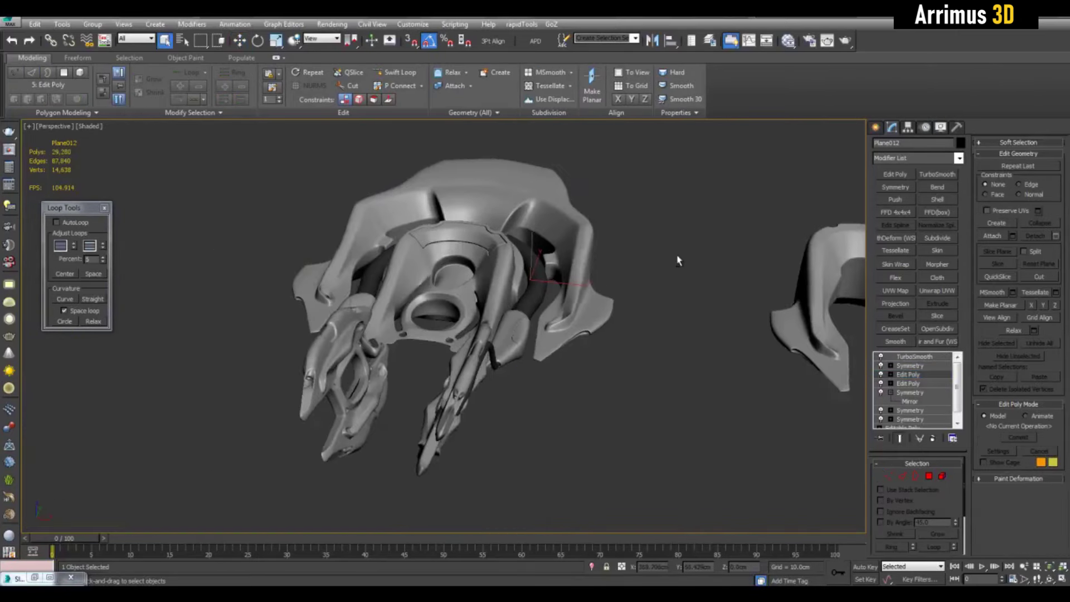
alt+middle_drag(678, 261, 678, 264)
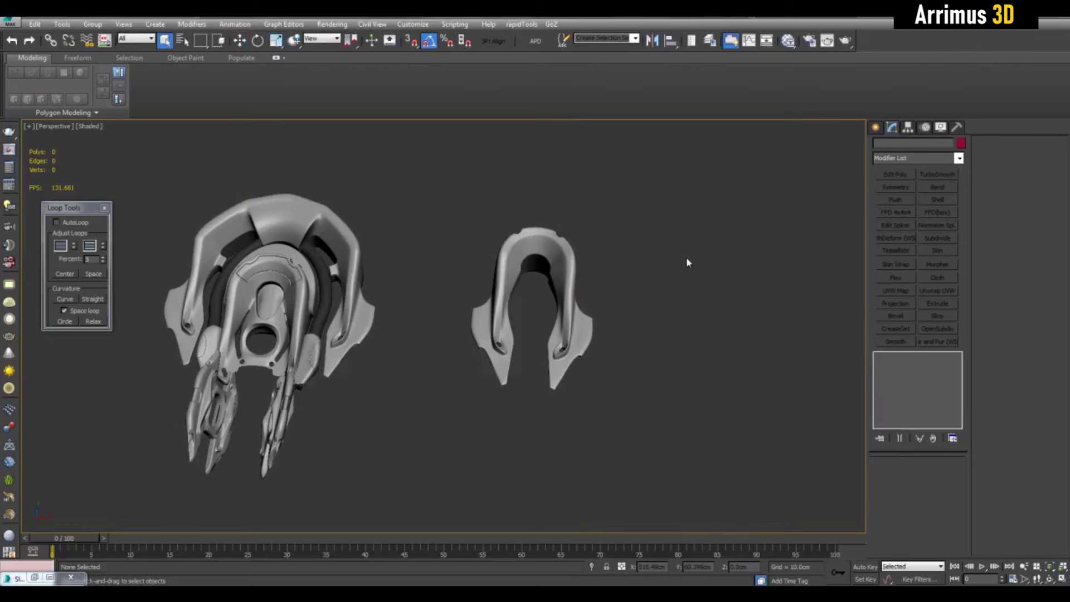
Select the separate smaller arch with edges displayed and open its base Editable Poly at polygon level.
scroll(652, 282, up, 5)
key(F4)
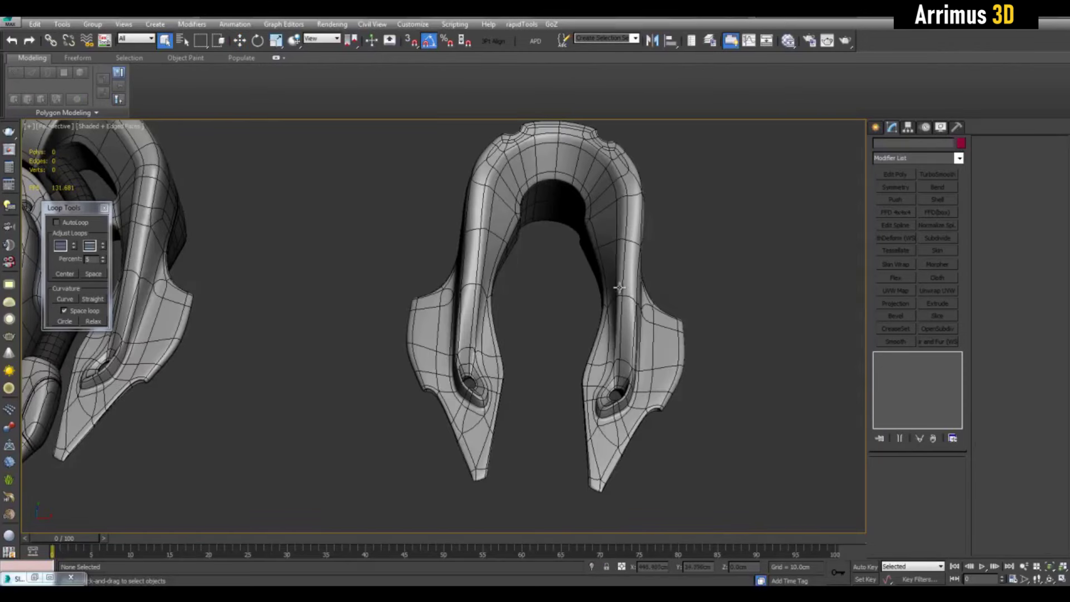
click(602, 223)
click(904, 376)
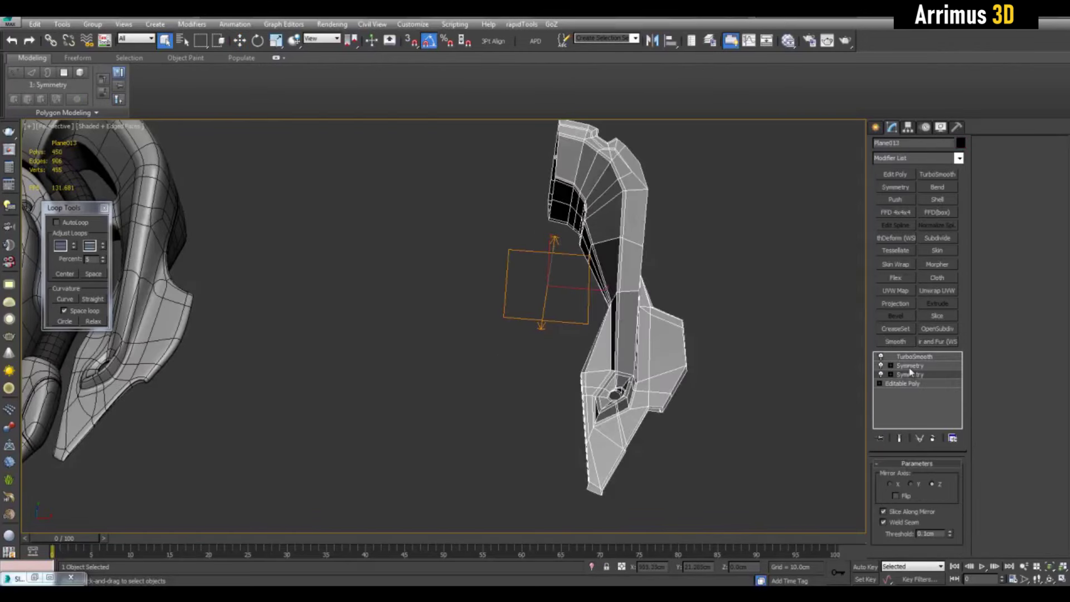
right_click(909, 372)
click(934, 168)
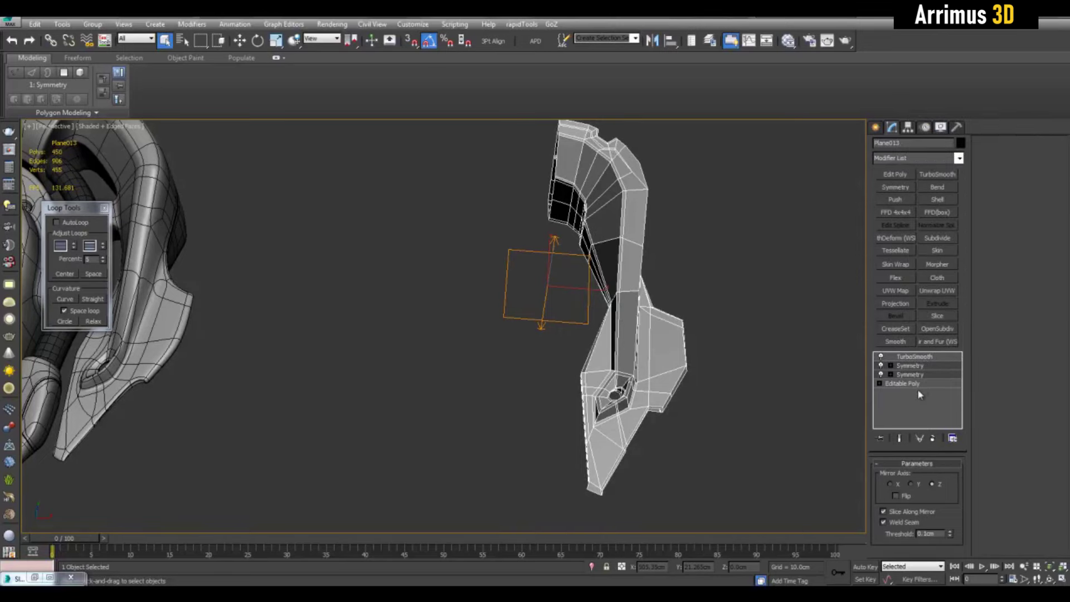
click(922, 389)
scroll(725, 312, up, 3)
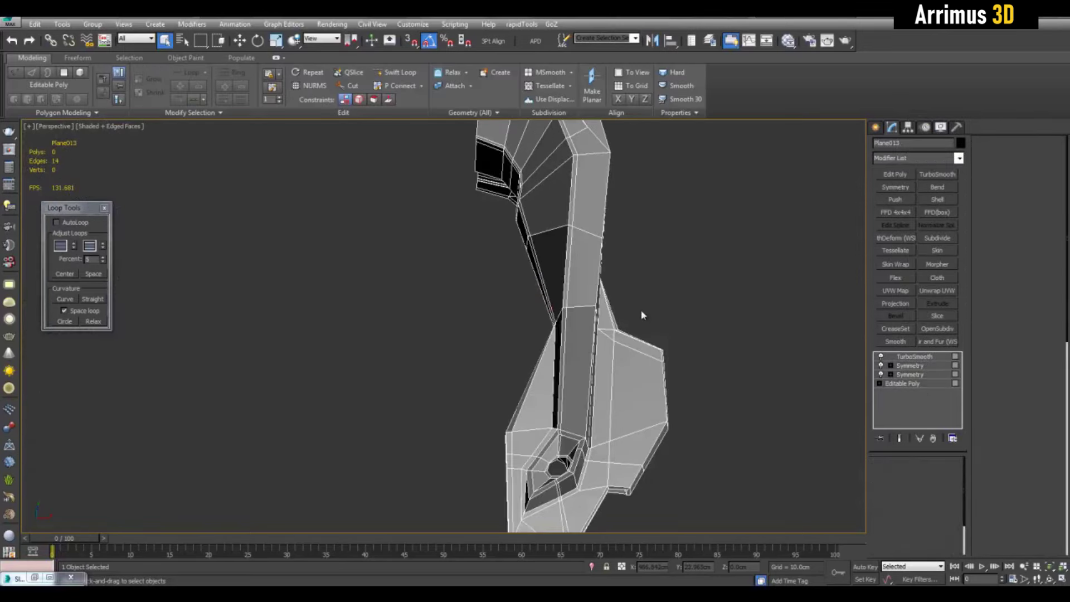
alt+middle_drag(641, 312, 721, 288)
key(4)
scroll(725, 301, up, 5)
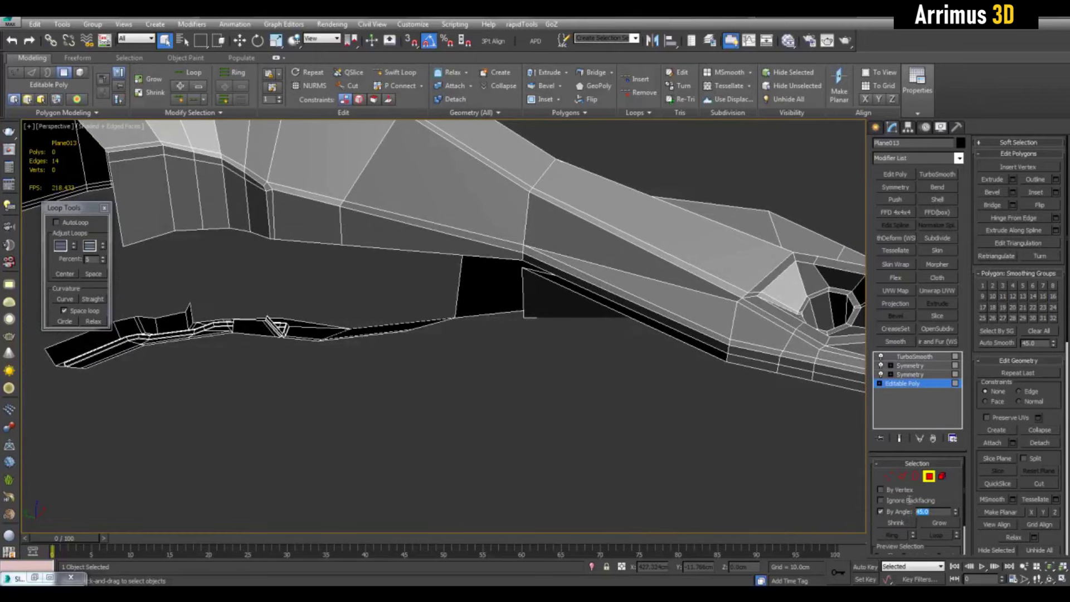
Set By Angle selection to 25 and select the smaller arch's lower edge strip together with its inner wall polygons.
click(779, 373)
middle_drag(779, 373, 491, 343)
key(F2)
middle_drag(363, 275, 504, 311)
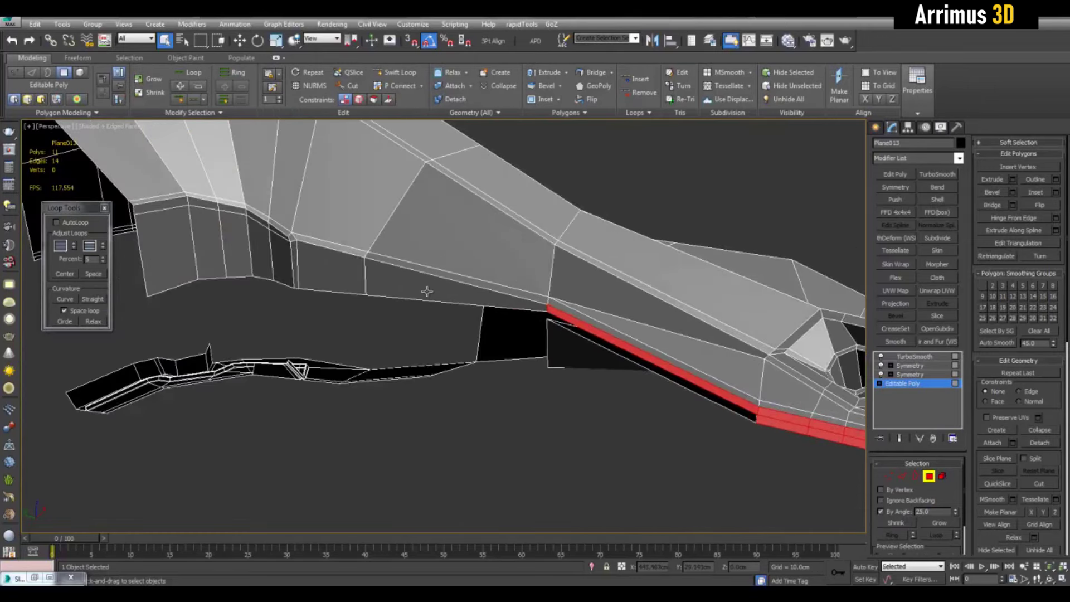
ctrl+click(333, 275)
middle_drag(280, 264, 319, 301)
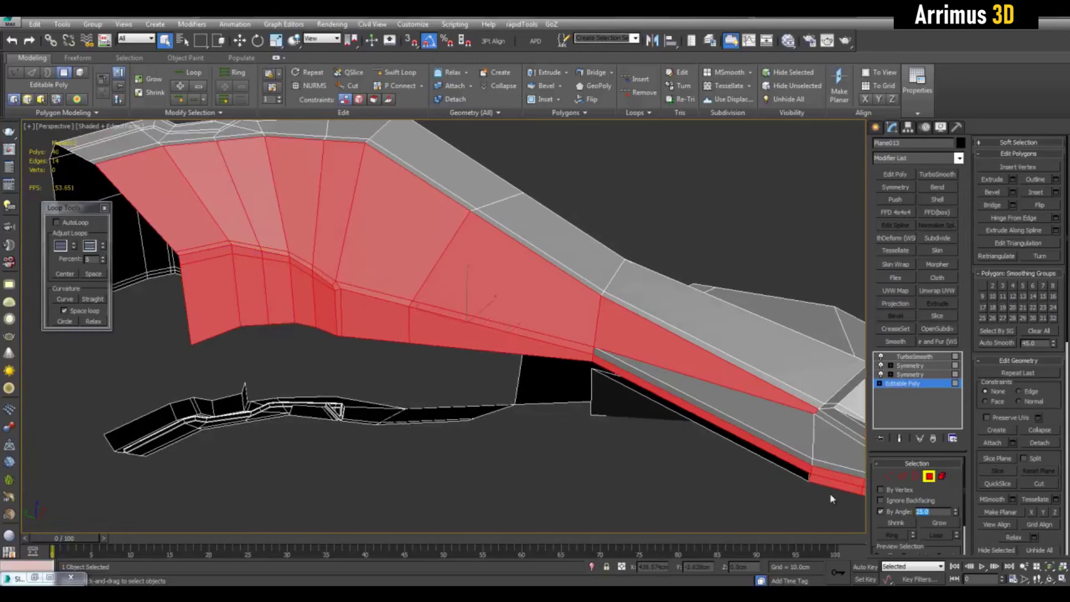
Set By Angle to 15, deselect the broad inner wall polygons so only the underside strip remains, and turn By Angle off.
text(15)
middle_drag(488, 268, 471, 299)
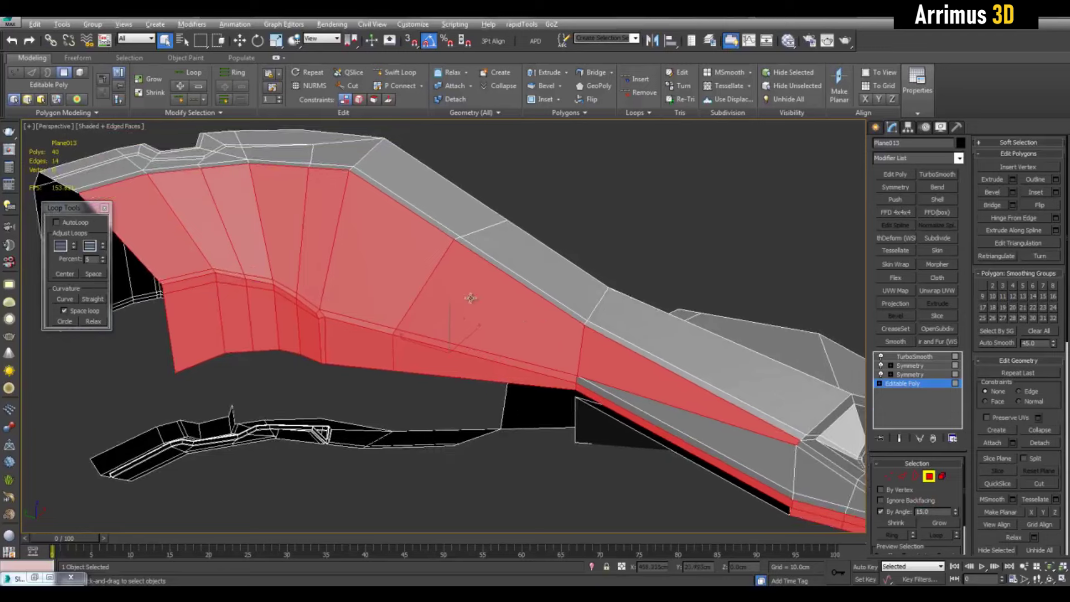
alt+click(445, 283)
alt+click(239, 229)
scroll(432, 279, up, 6)
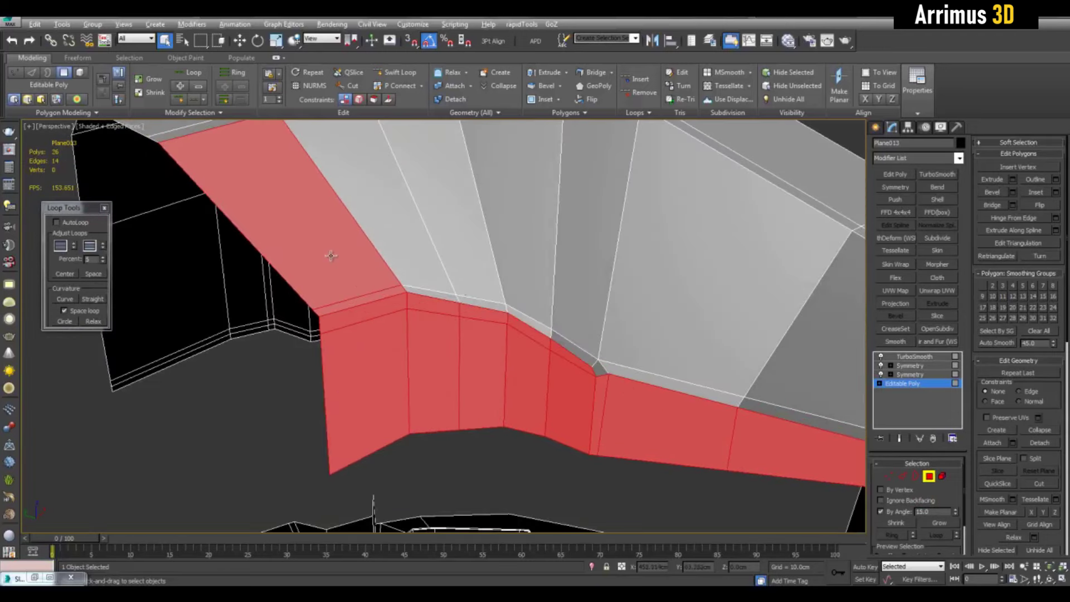
alt+click(327, 256)
alt+middle_drag(821, 493, 764, 476)
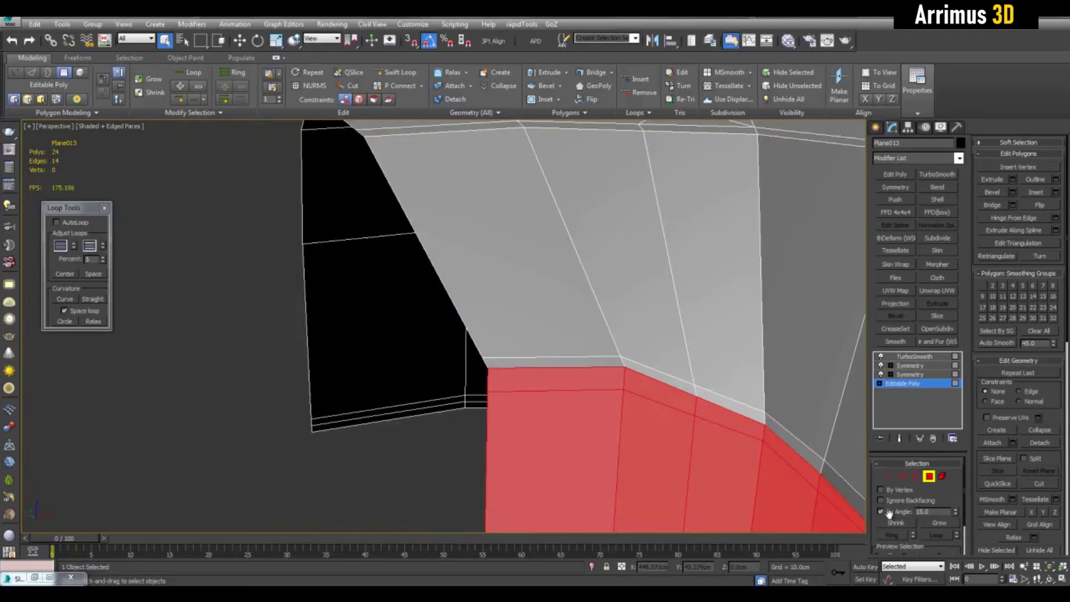
click(904, 514)
Detach the selected underside strip as a separate object.
alt+middle_drag(727, 415, 716, 330)
scroll(586, 361, down, 6)
key(alt+d)
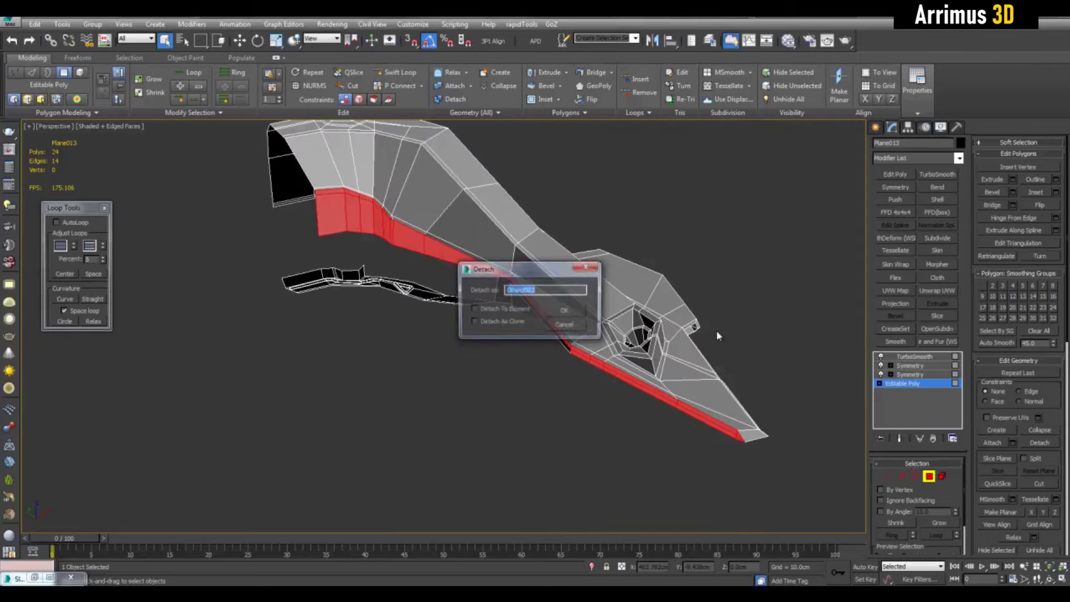
click(549, 311)
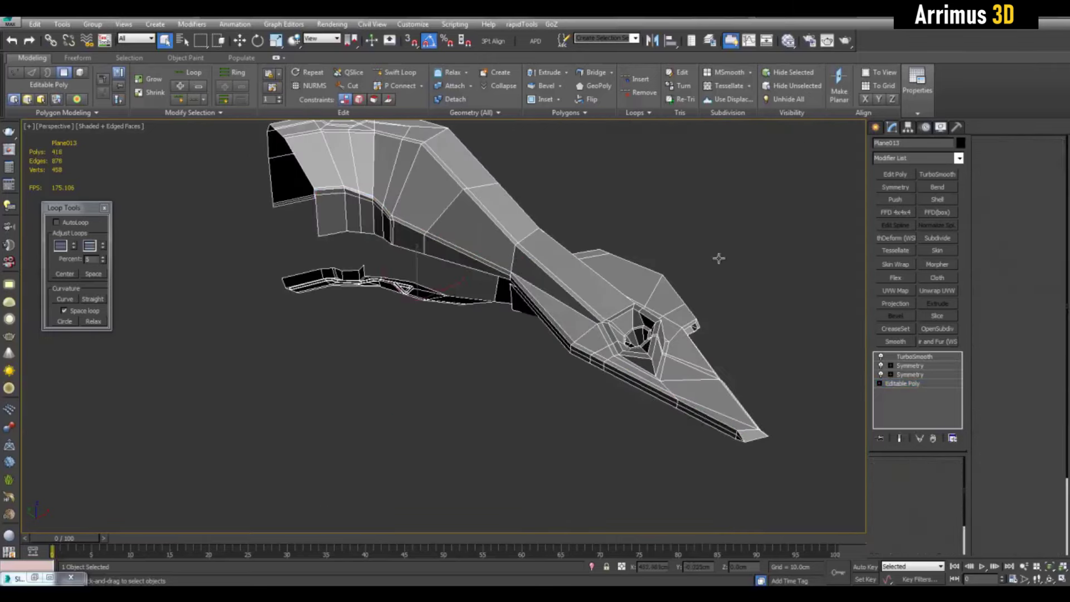
Select the detached strip, flip all of its polygons and return to object level.
click(647, 343)
middle_drag(647, 344, 646, 373)
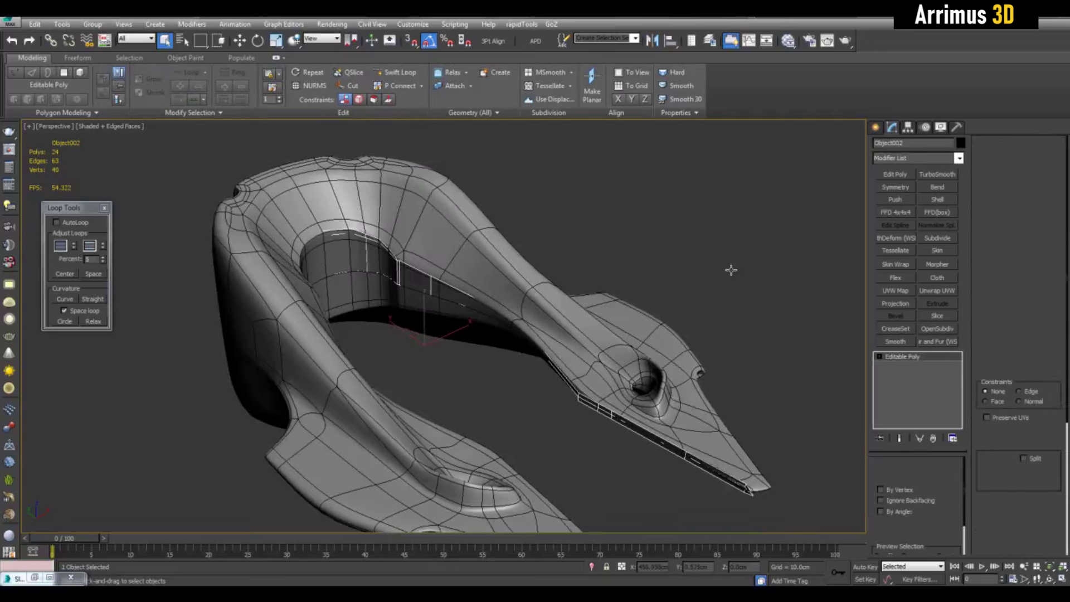
key(4)
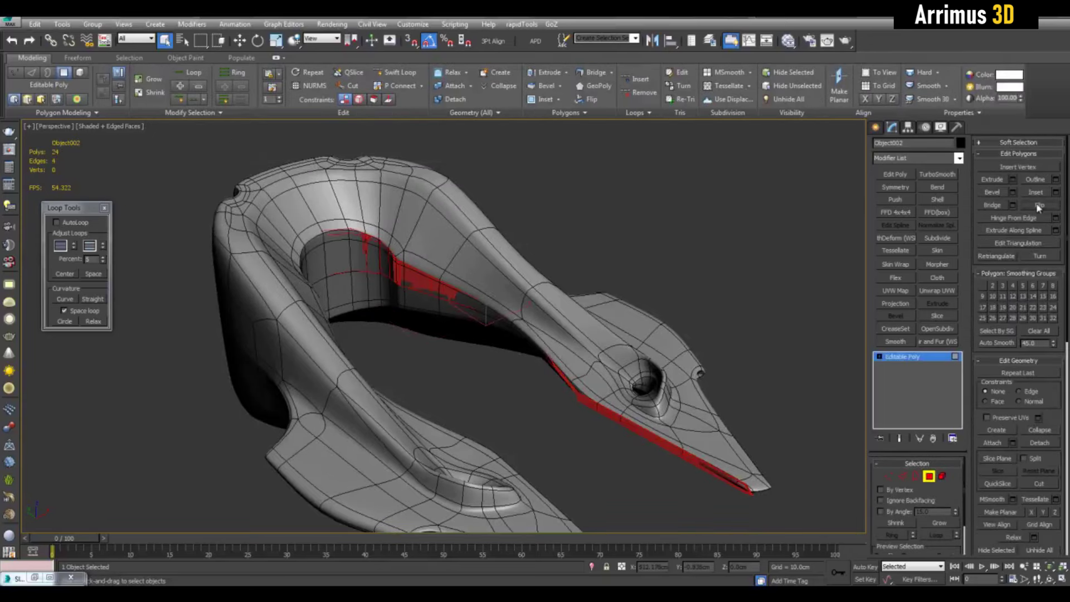
click(894, 358)
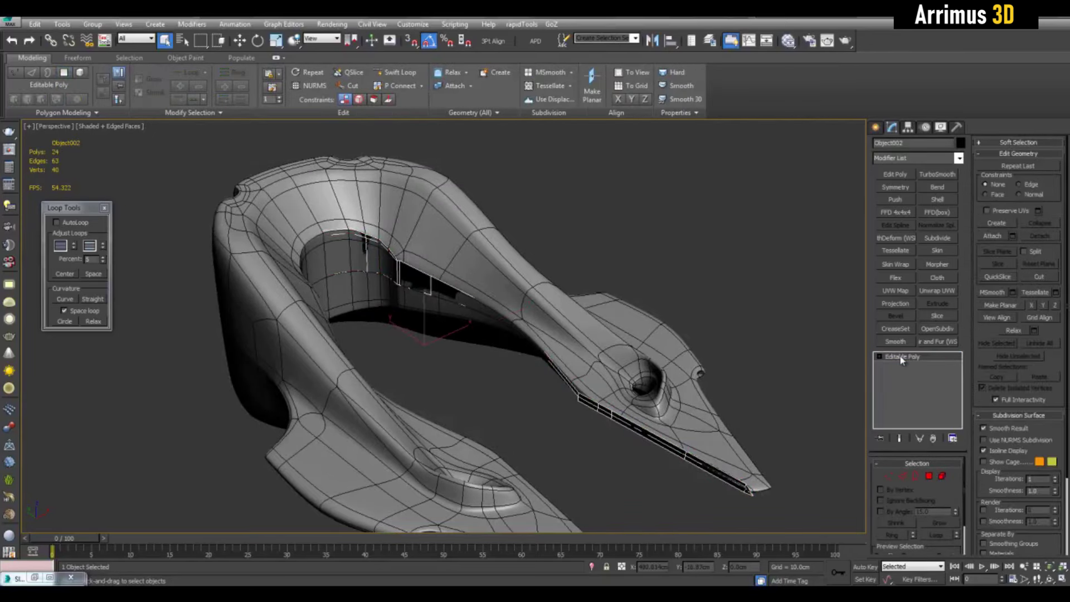
Paste the two copied Symmetry modifiers onto the detached strip and isolate it.
right_click(912, 363)
click(925, 362)
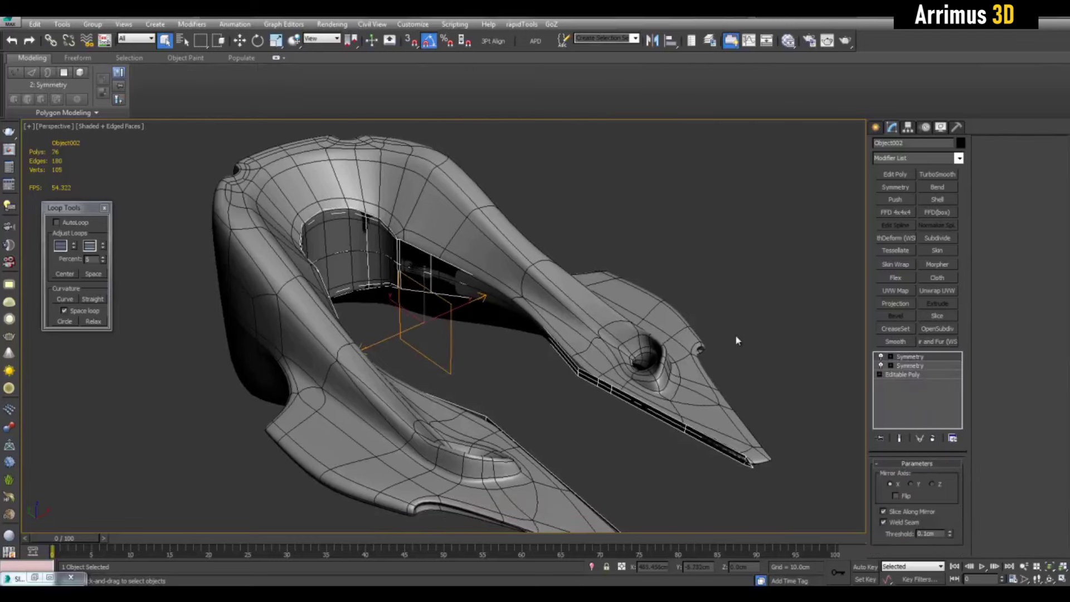
key(alt+q)
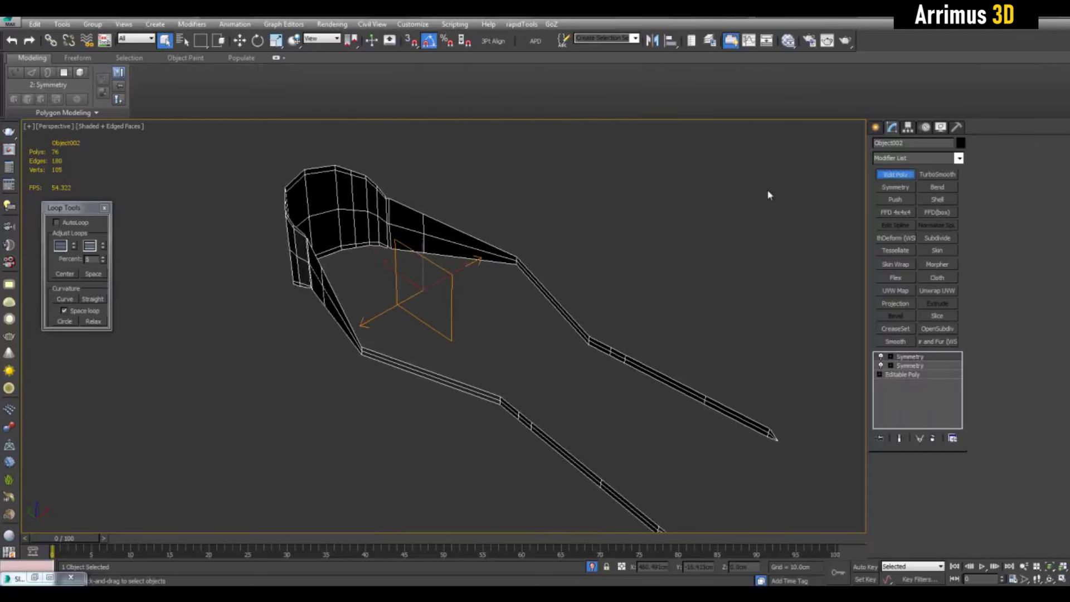
Add an Edit Poly modifier above the Symmetry modifiers, select the mirrored strip's open borders and convert them to an edge selection.
middle_drag(768, 195, 772, 180)
key(2)
key(3)
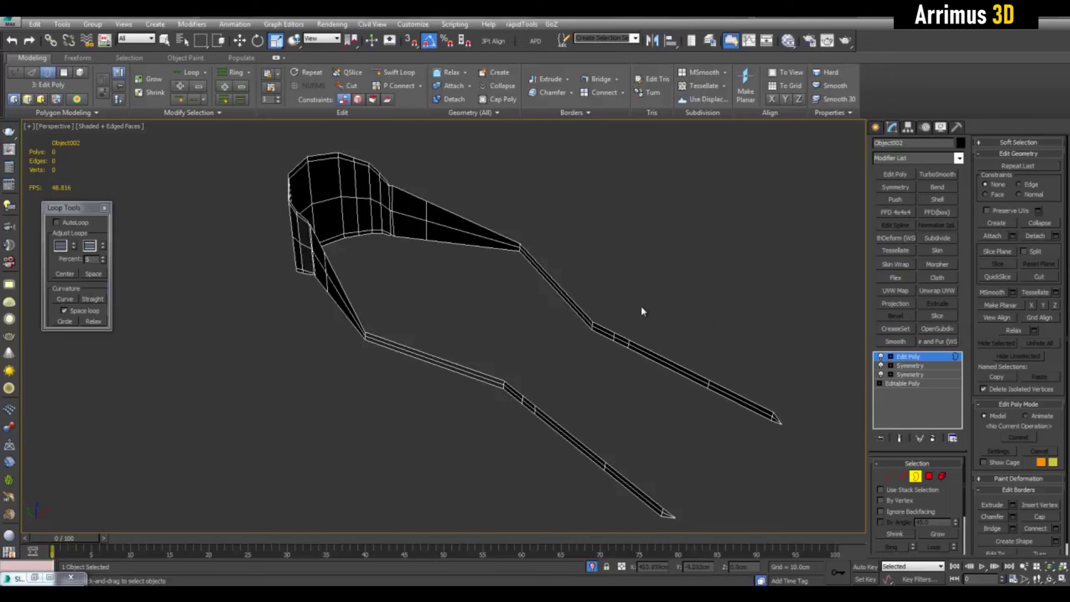
drag(496, 283, 497, 283)
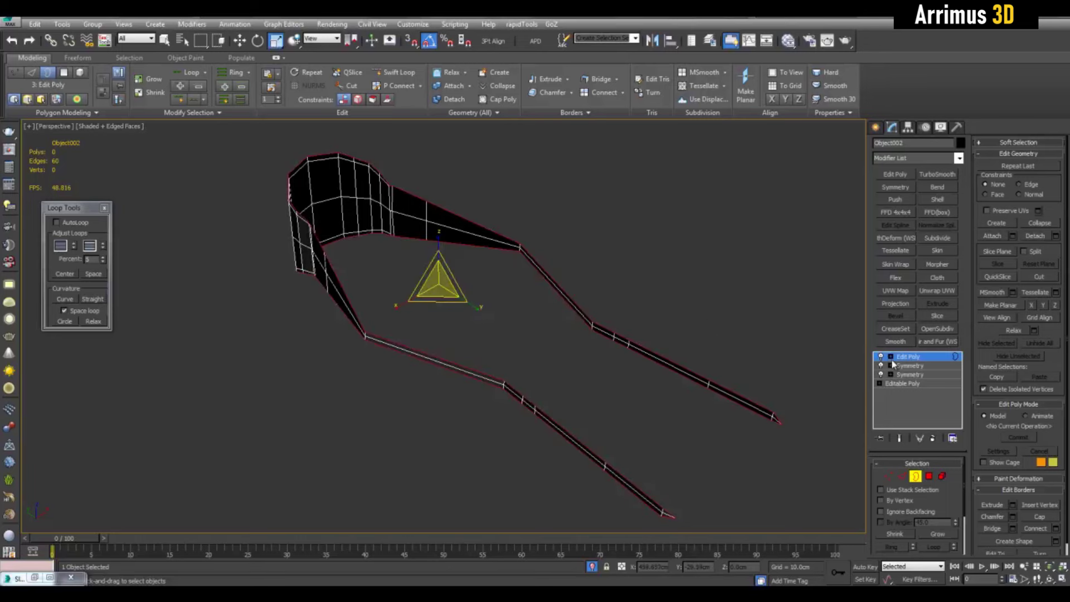
middle_drag(617, 323, 671, 353)
key(2)
mouse_move(526, 335)
middle_down()
mouse_move(521, 318)
mouse_move(484, 317)
mouse_move(513, 343)
middle_up()
key(w)
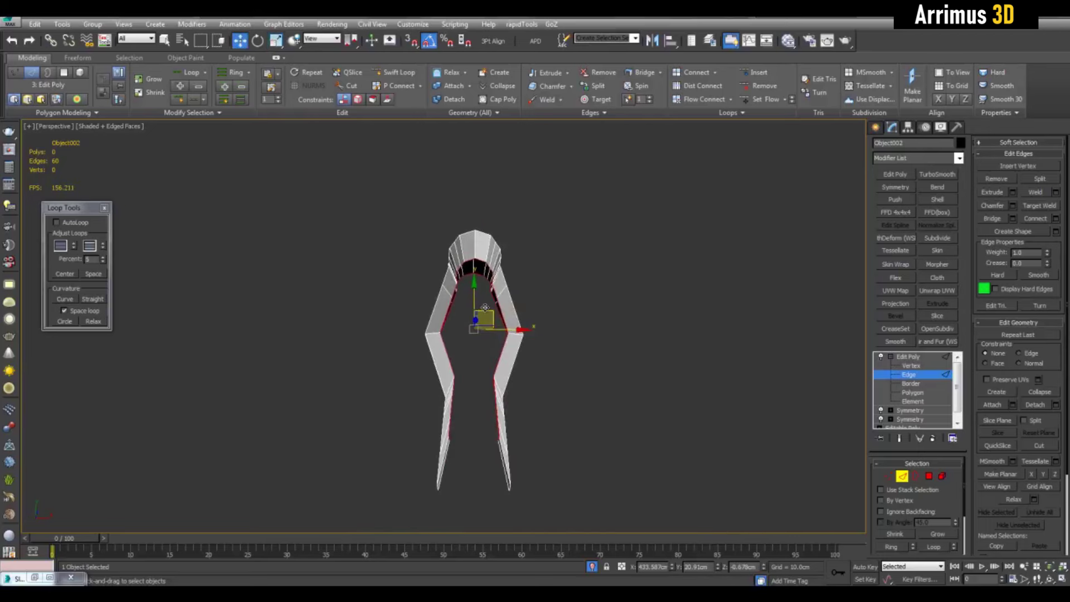
Return to object level and paste the two Symmetry modifiers above the Edit Poly modifier.
scroll(474, 300, up, 2)
click(900, 359)
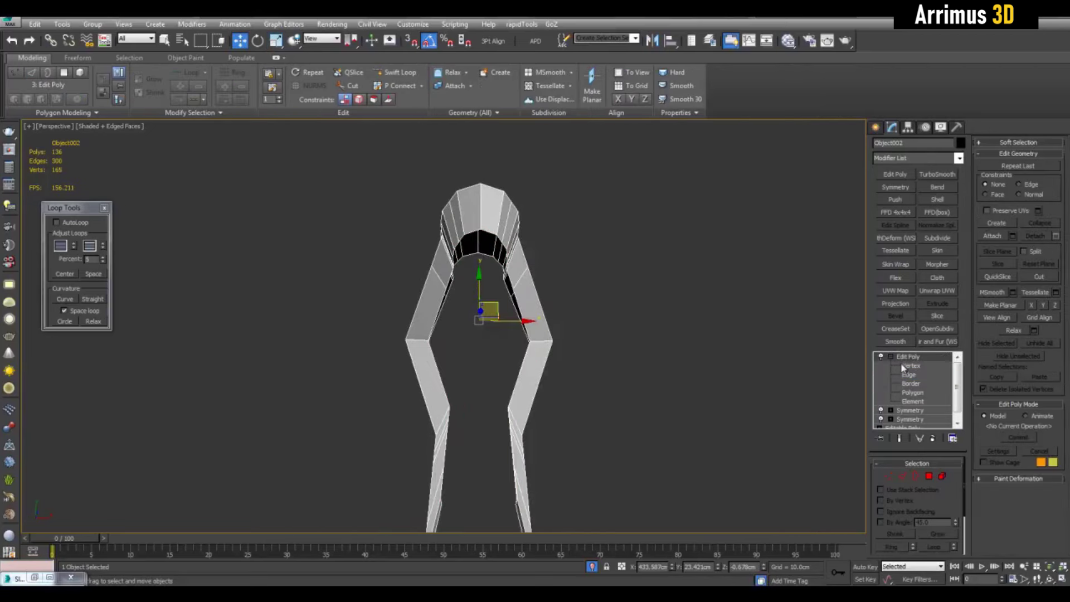
right_click(912, 357)
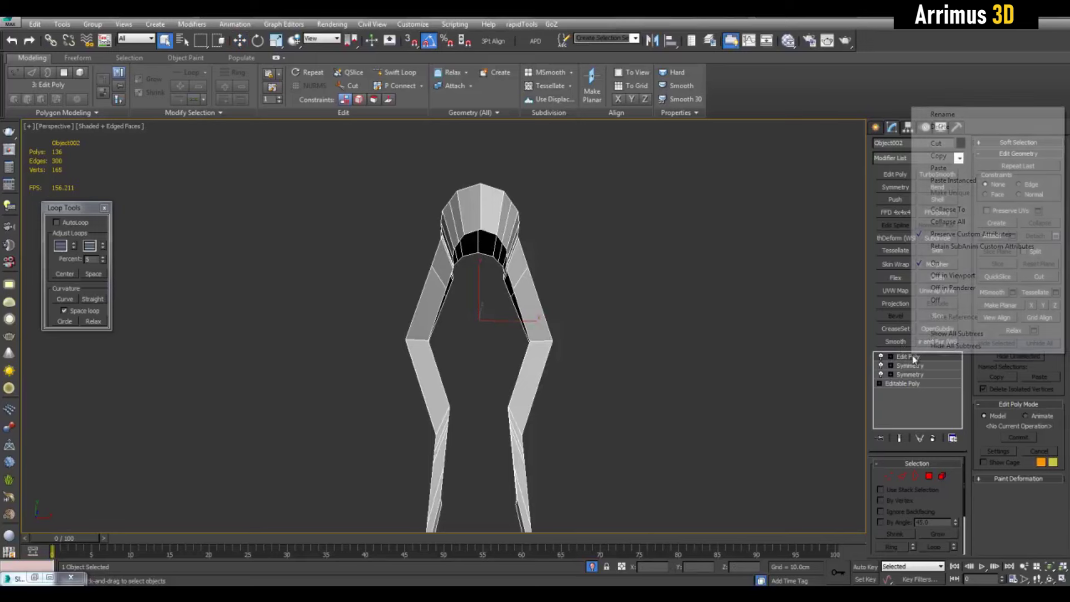
click(950, 170)
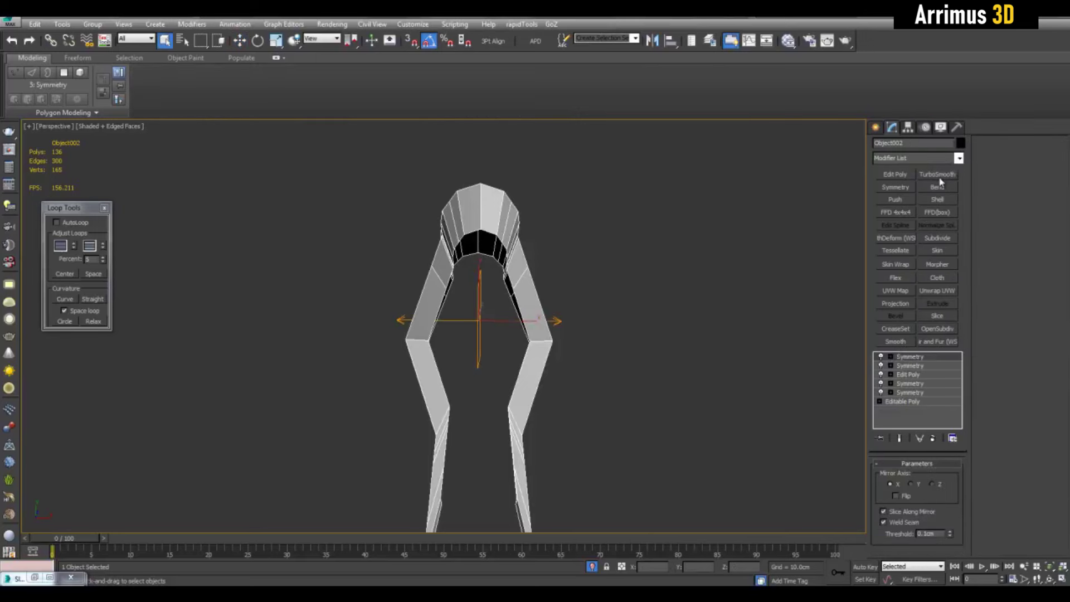
Add TurboSmooth on top of the stack with 2 iterations and Isoline Display enabled.
click(937, 174)
click(953, 481)
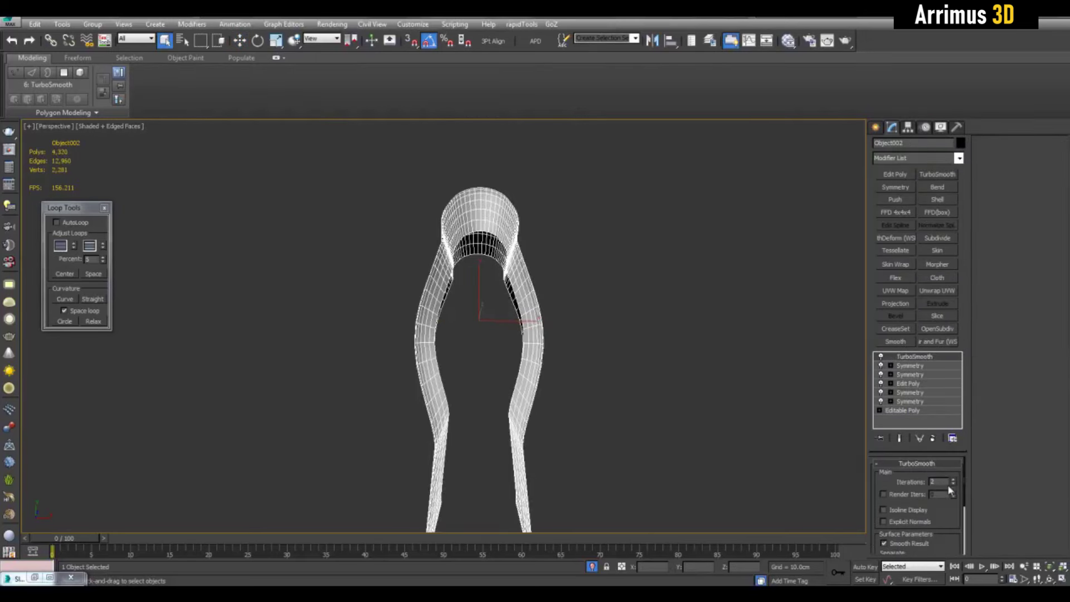
click(918, 511)
mouse_move(728, 401)
alt+middle_down()
mouse_move(637, 375)
mouse_move(576, 320)
alt+middle_up()
scroll(589, 318, up, 5)
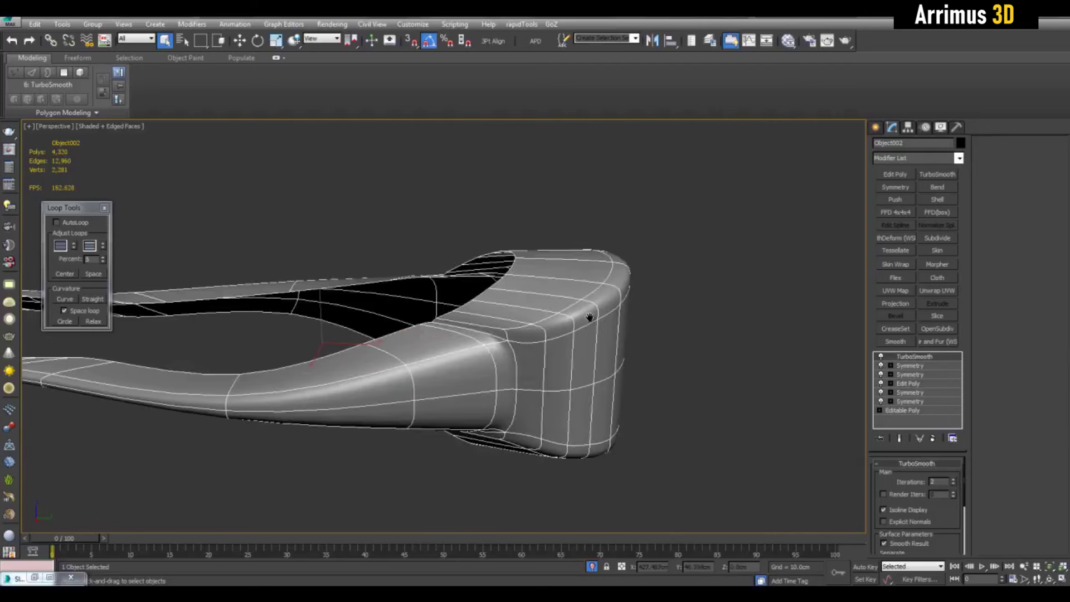
scroll(613, 312, down, 5)
alt+middle_drag(637, 308, 772, 370)
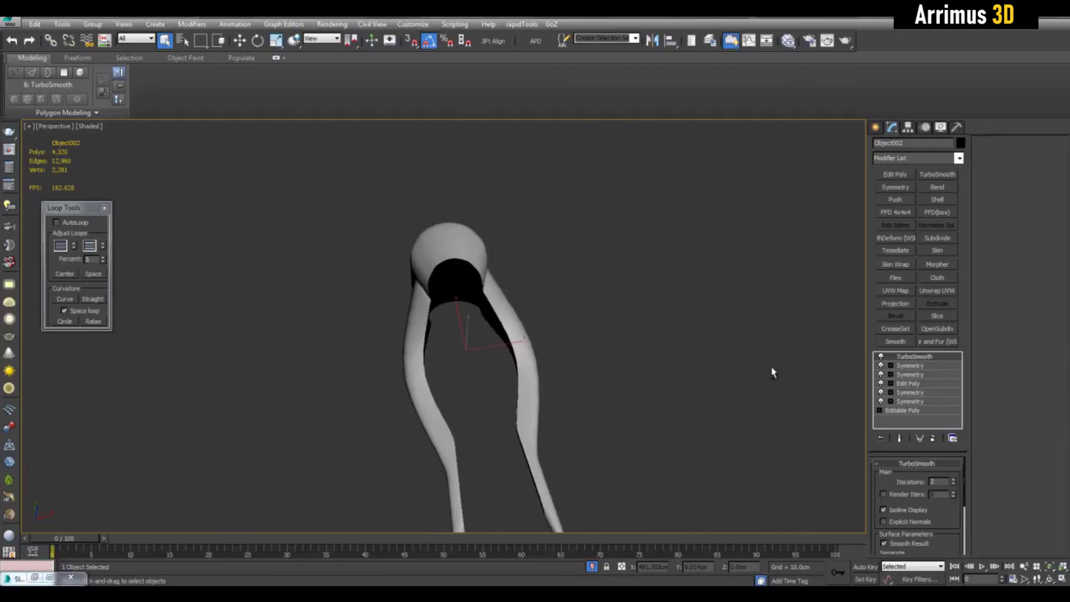
In the Edit Poly modifier, deselect the border edges at the rounded end's centre and bridge the remaining facing edges with 1 segment.
click(907, 384)
key(2)
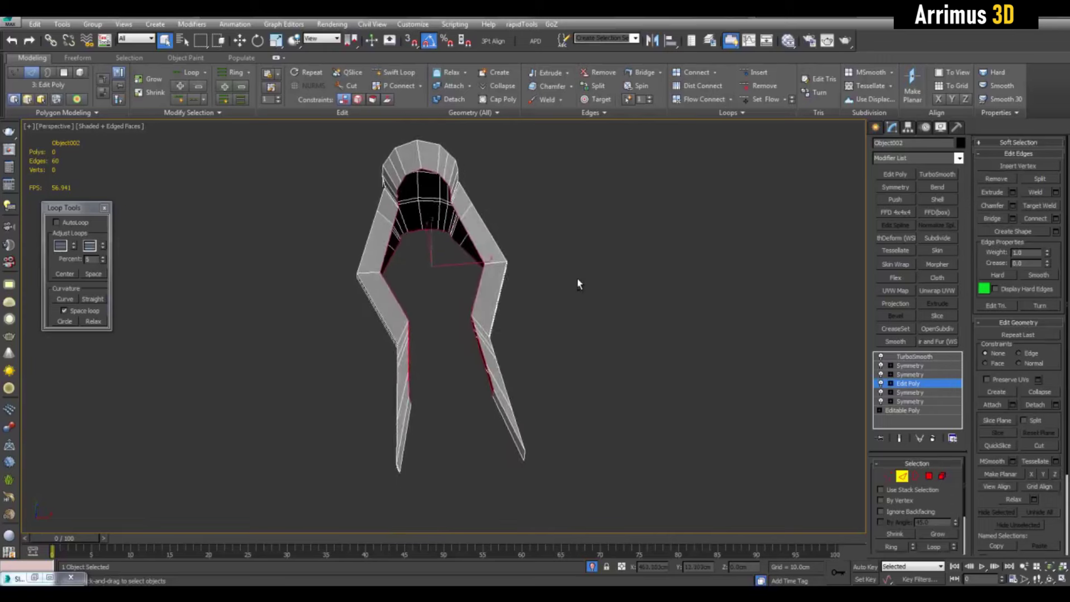
alt+middle_drag(578, 279, 518, 289)
scroll(516, 288, up, 3)
key(alt+x)
drag(444, 217, 472, 337)
key(alt+x)
alt+middle_drag(507, 326, 587, 338)
key(alt+b)
click(604, 424)
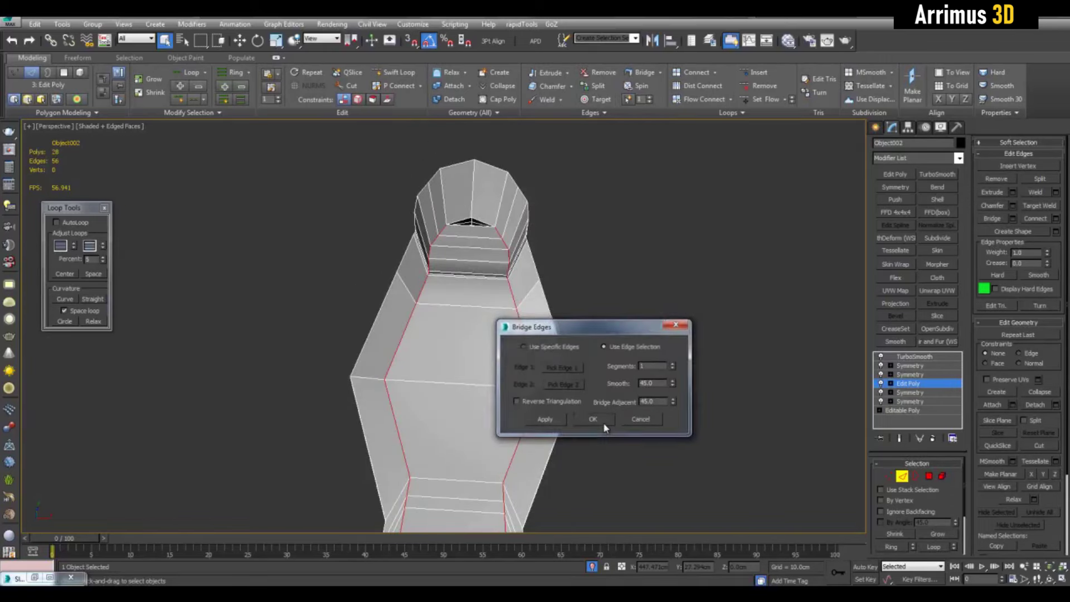
click(603, 423)
Ring-select the bridge's crosswise edges and connect them with an edge loop running lengthwise down the middle.
scroll(597, 337, up, 2)
click(504, 324)
key(alt+r)
key(ctrl+shift+e)
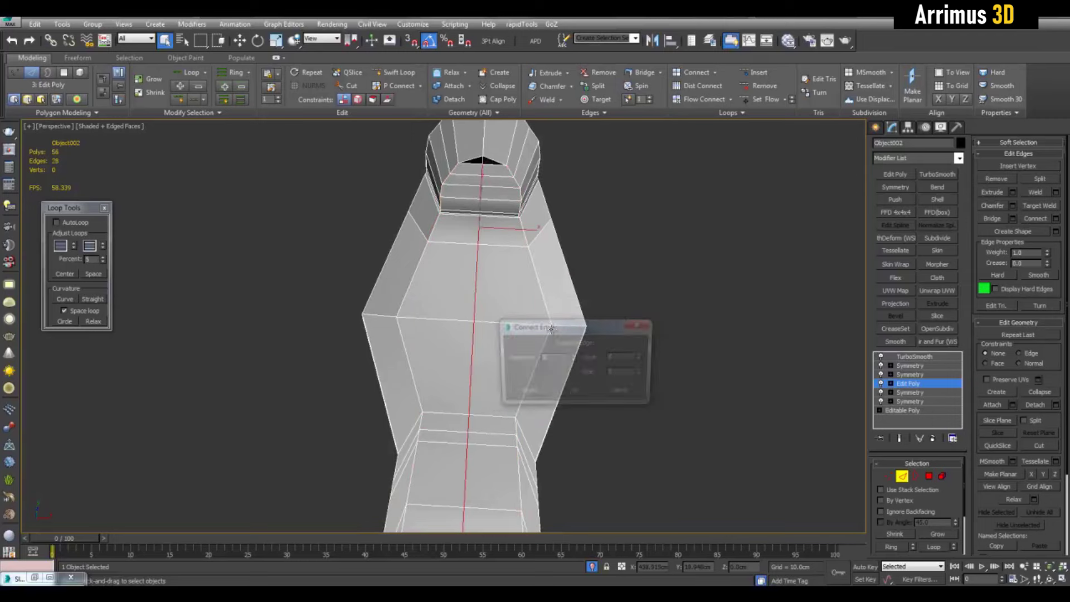
click(581, 397)
Target Weld the centre vertices at the rounded end to close the triangular gaps, and turn the end result on.
key(1)
drag(466, 147, 490, 186)
key(z)
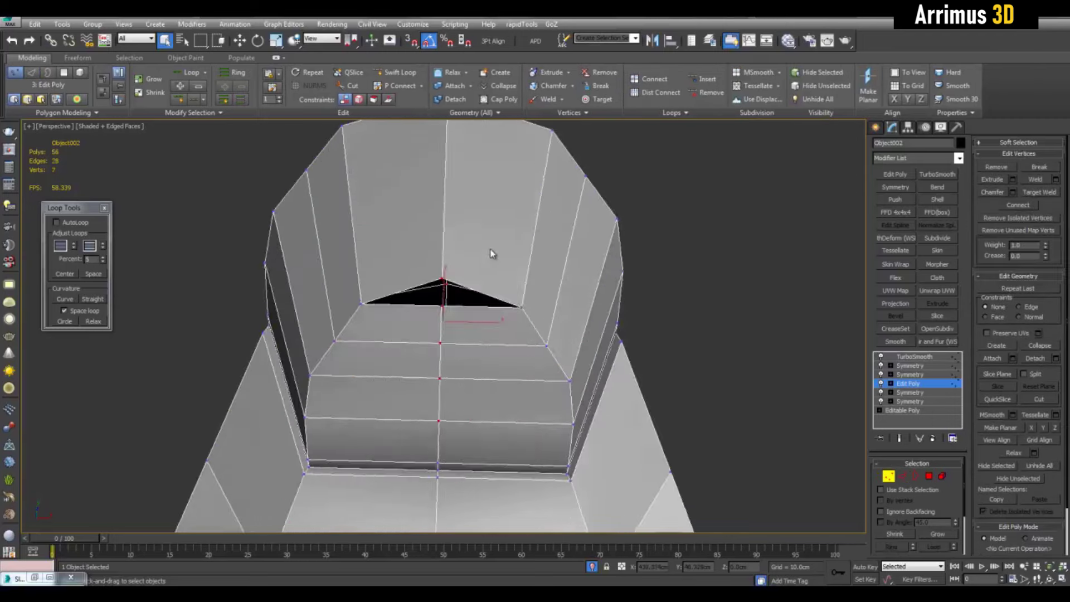
click(455, 278)
alt+middle_drag(491, 249, 523, 392)
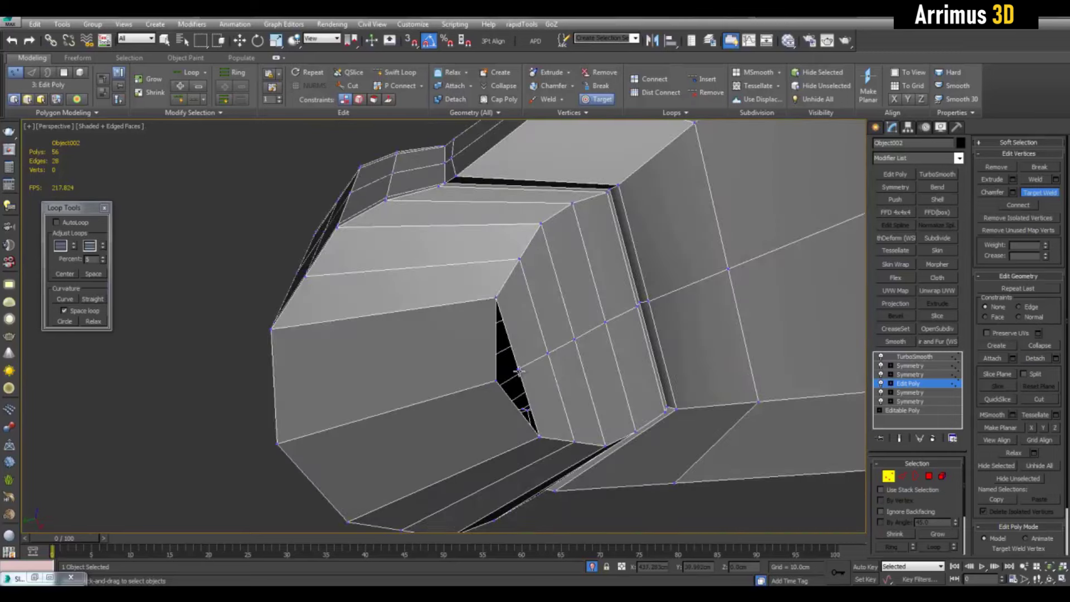
alt+middle_drag(580, 249, 526, 372)
scroll(574, 333, down, 5)
key(shift+e)
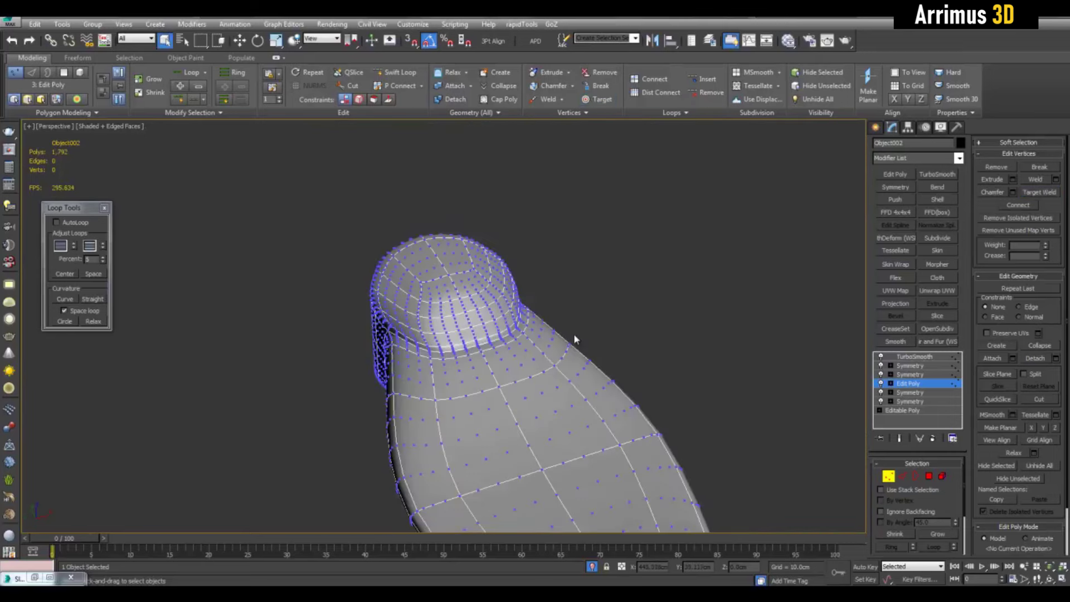
Examine the smoothed centre piece inside the surrounding shell, with and without edged faces, especially the crease below the rounded end.
key(1)
key(F4)
alt+middle_drag(574, 321, 510, 393)
key(alt+q)
scroll(577, 365, down, 5)
scroll(468, 259, up, 4)
key(F4)
key(F4)
middle_drag(471, 282, 516, 352)
key(F4)
key(F4)
scroll(517, 351, down, 4)
scroll(514, 346, up, 8)
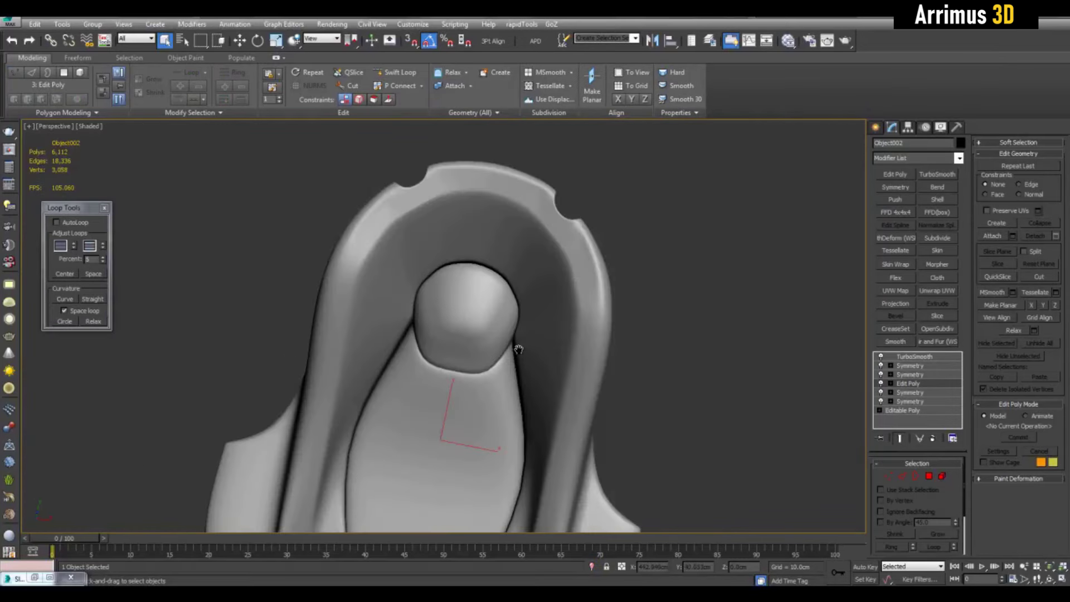
key(F4)
key(F4)
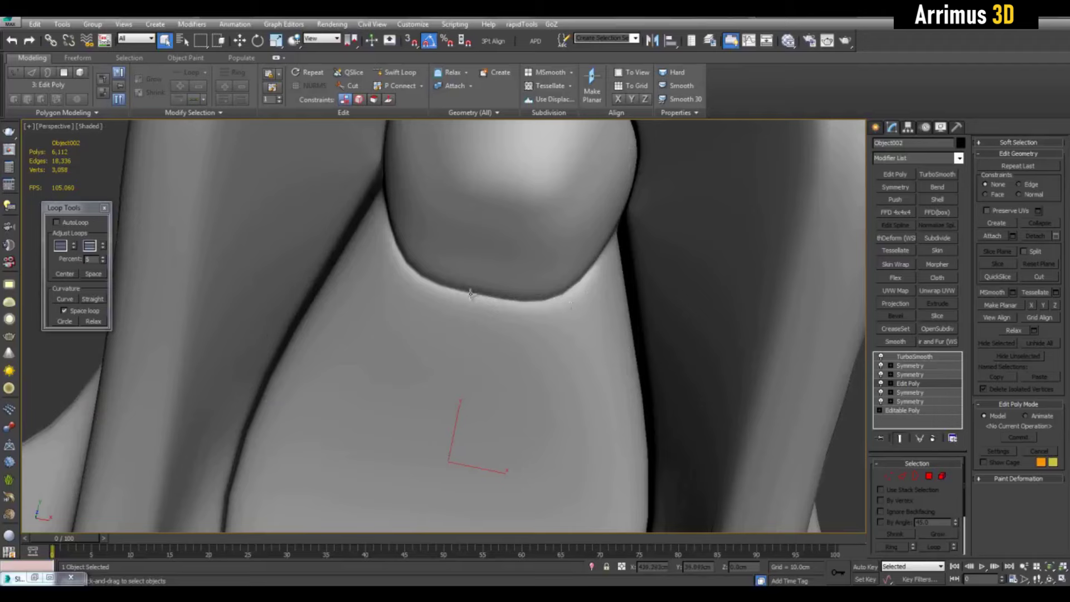
key(F4)
scroll(540, 270, down, 5)
alt+middle_drag(540, 271, 549, 373)
scroll(572, 317, up, 5)
Reselect and isolate the centre piece, and add a second Edit Poly modifier above the existing one.
click(573, 317)
click(549, 373)
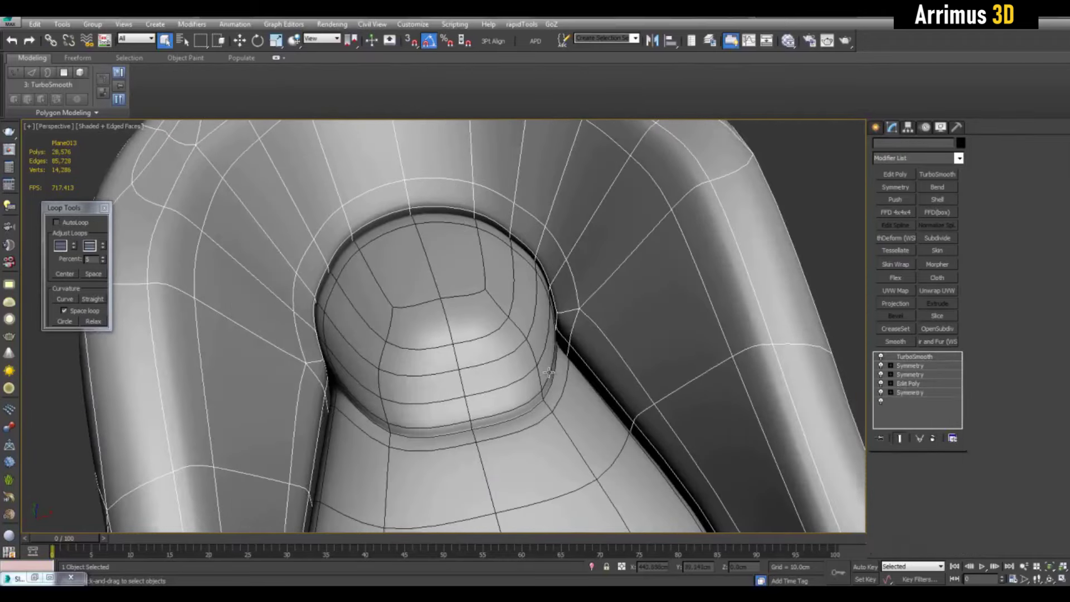
click(549, 373)
key(alt+q)
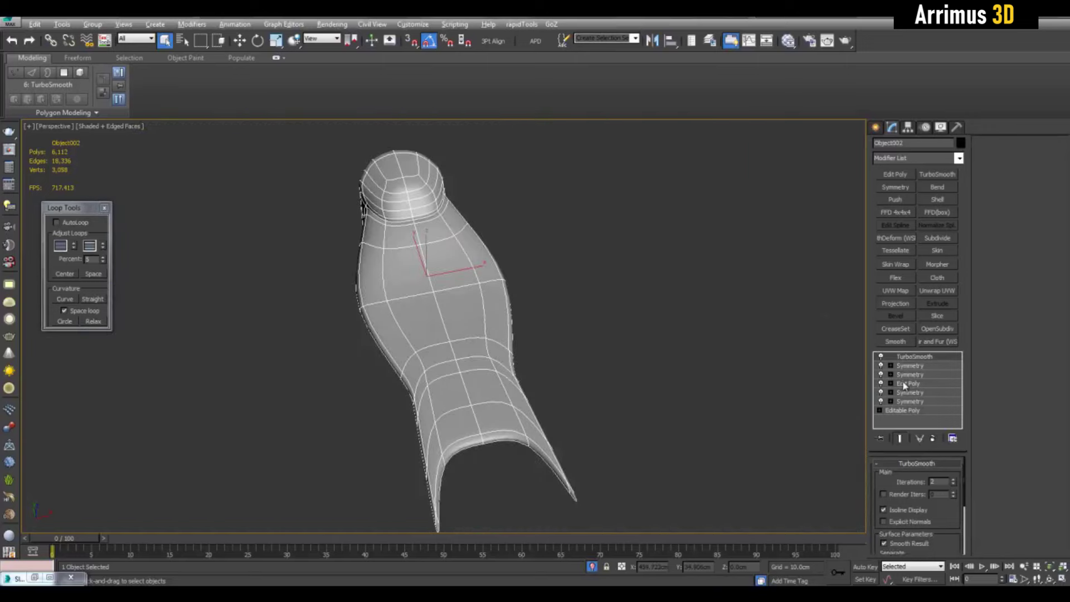
click(906, 384)
alt+middle_drag(650, 255, 485, 338)
key(1)
click(531, 337)
scroll(588, 349, up, 3)
key(1)
click(901, 177)
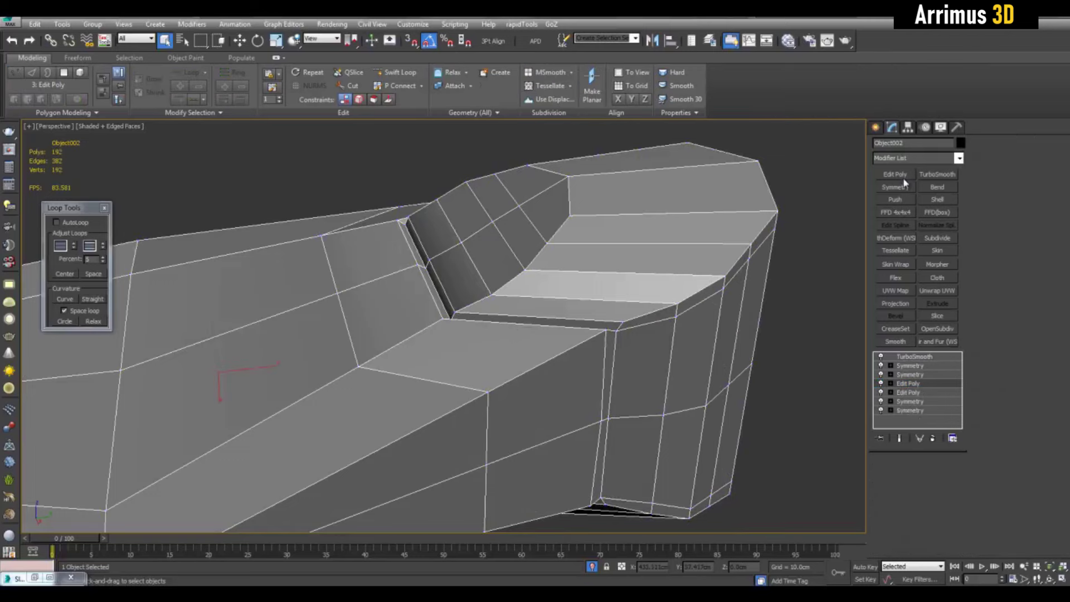
Target Weld the doubled corner vertices at the crease below the rounded end and remove the redundant edge loop along it.
key(1)
scroll(549, 344, up, 3)
key(alt+x)
alt+middle_drag(560, 355, 653, 384)
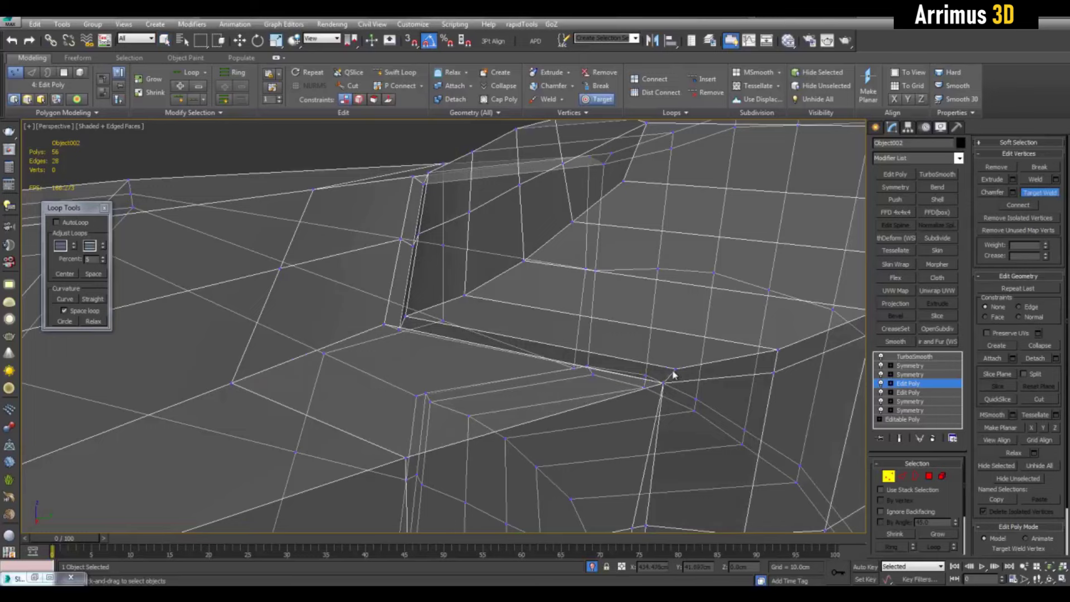
alt+middle_drag(487, 305, 482, 300)
key(alt+x)
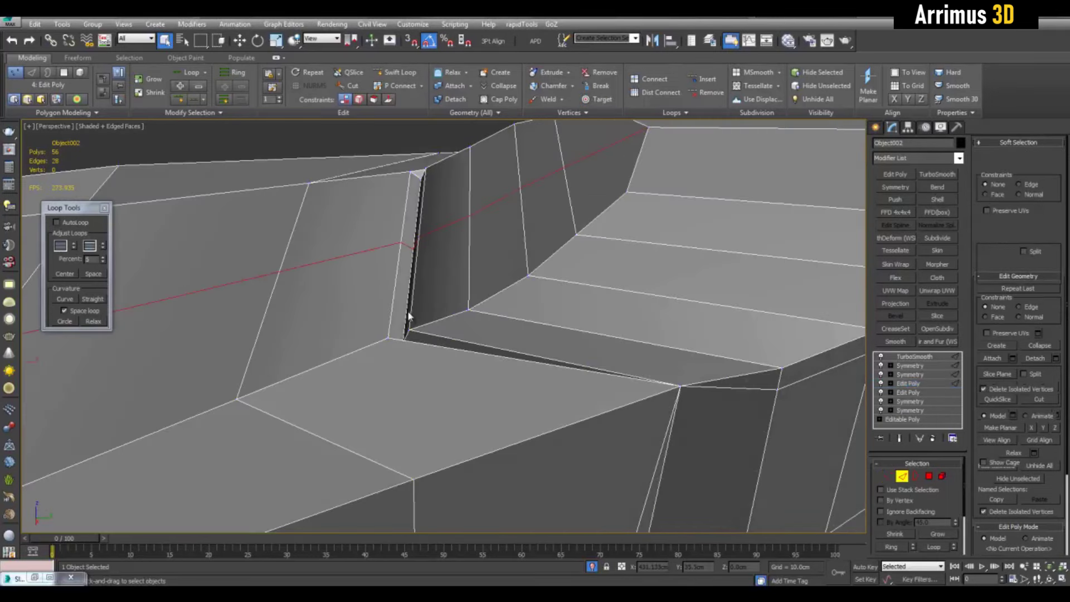
key(2)
scroll(405, 310, down, 5)
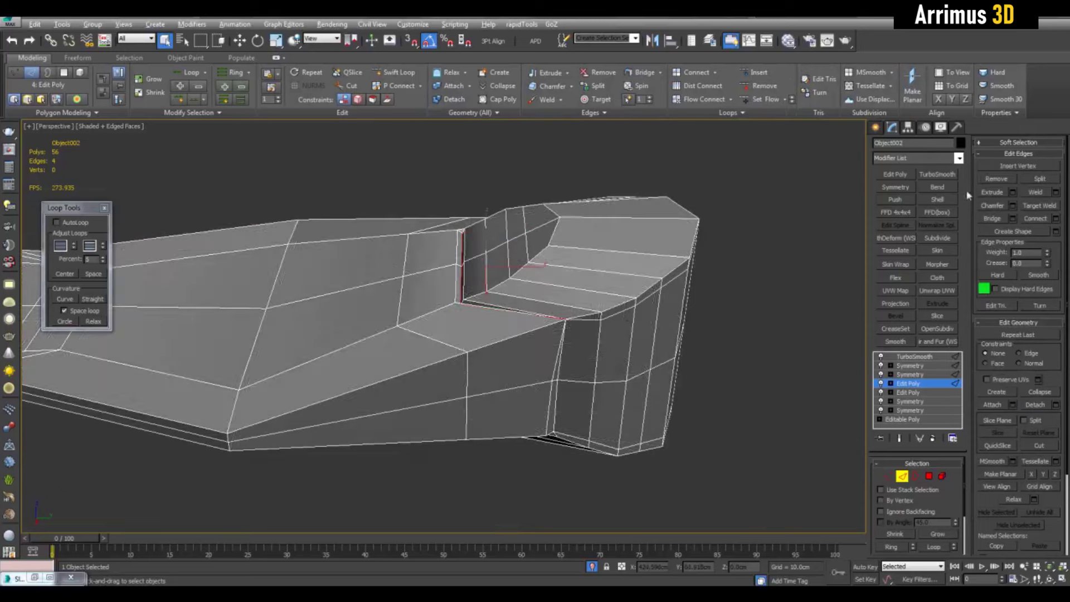
Select the underside polygons at the rounded end in a side view and delete them.
scroll(631, 304, down, 5)
mouse_move(630, 304)
alt+middle_down()
mouse_move(604, 308)
mouse_move(609, 277)
mouse_move(627, 296)
alt+middle_up()
scroll(628, 303, up, 3)
key(4)
key(alt+x)
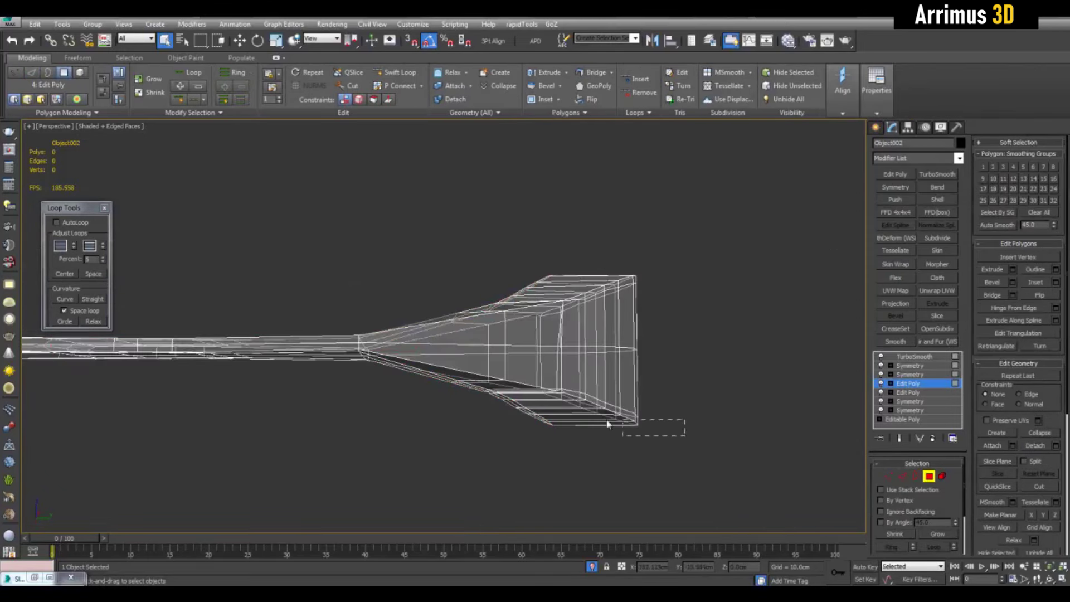
alt+middle_drag(490, 390, 368, 263)
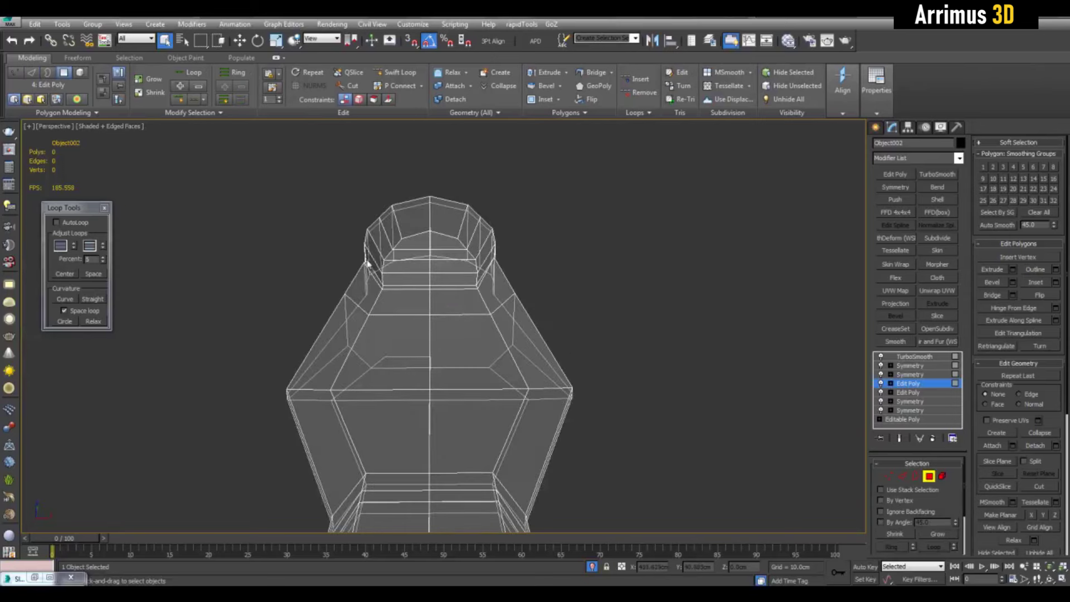
drag(350, 420, 353, 424)
key(Delete)
Inspect the smoothed centre piece around the rounded end and crease, comparing it with the unsmoothed mesh.
middle_drag(568, 349, 578, 346)
scroll(641, 298, up, 4)
key(alt+x)
key(ctrl+q)
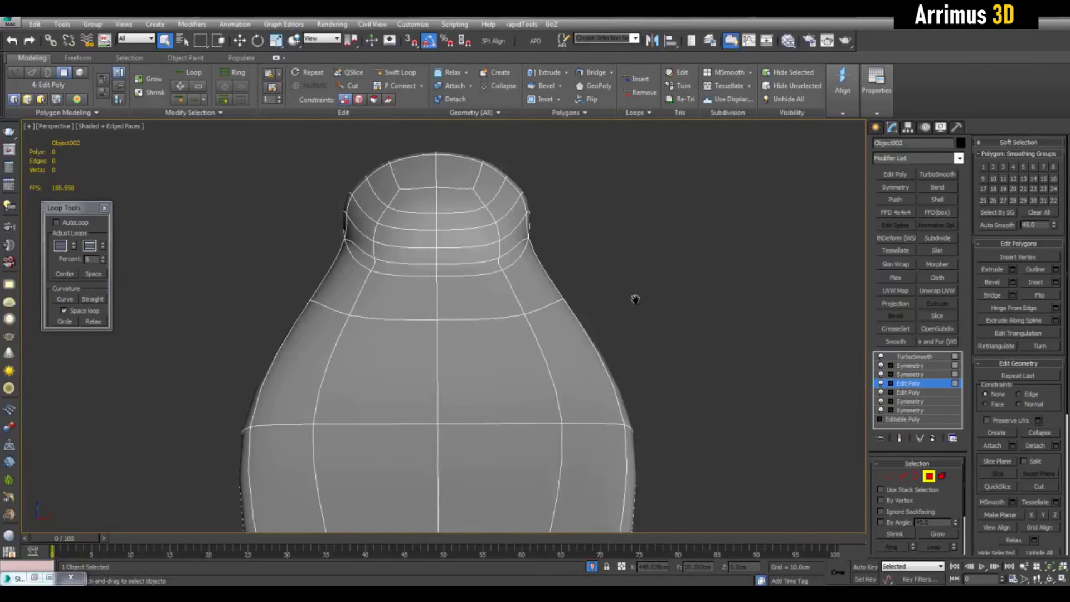
mouse_move(642, 302)
alt+middle_down()
mouse_move(608, 324)
mouse_move(567, 391)
mouse_move(557, 327)
alt+middle_up()
key(F4)
alt+middle_drag(492, 286, 572, 374)
alt+middle_drag(421, 335, 397, 288)
key(ctrl+q)
alt+middle_drag(507, 294, 487, 344)
key(F4)
key(F4)
key(ctrl+q)
Select the edge loop running along the crease below the rounded end and remove it together with its vertices.
scroll(487, 344, up, 3)
key(2)
double_click(585, 393)
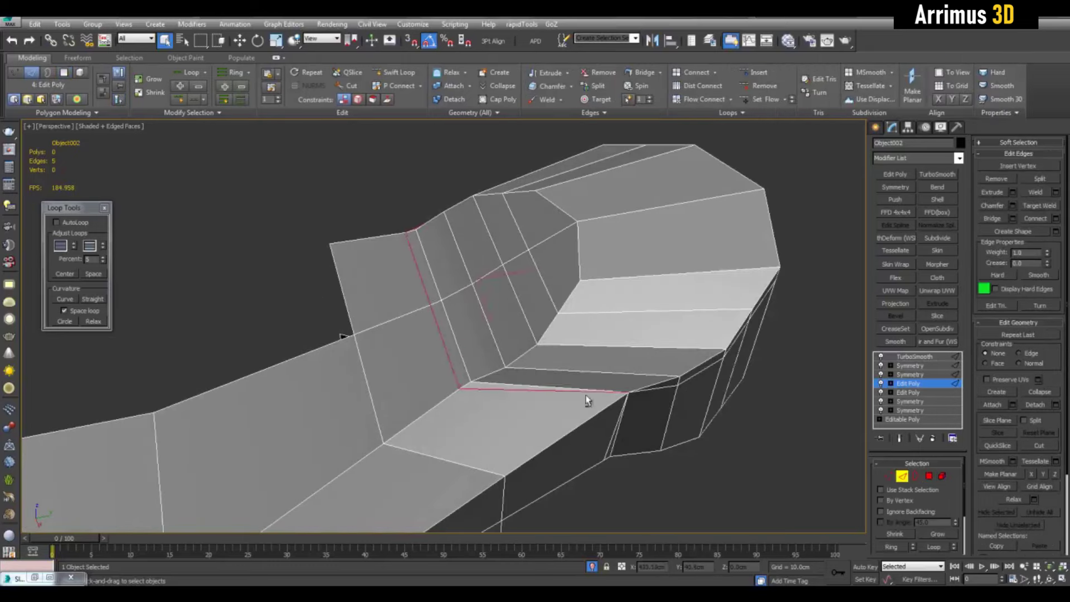
key(F3)
key(F3)
ctrl+click(996, 180)
Move the centreline vertices in front of the rounded end upward to form a raised, gradually sloping ridge.
middle_drag(635, 285, 374, 315)
key(1)
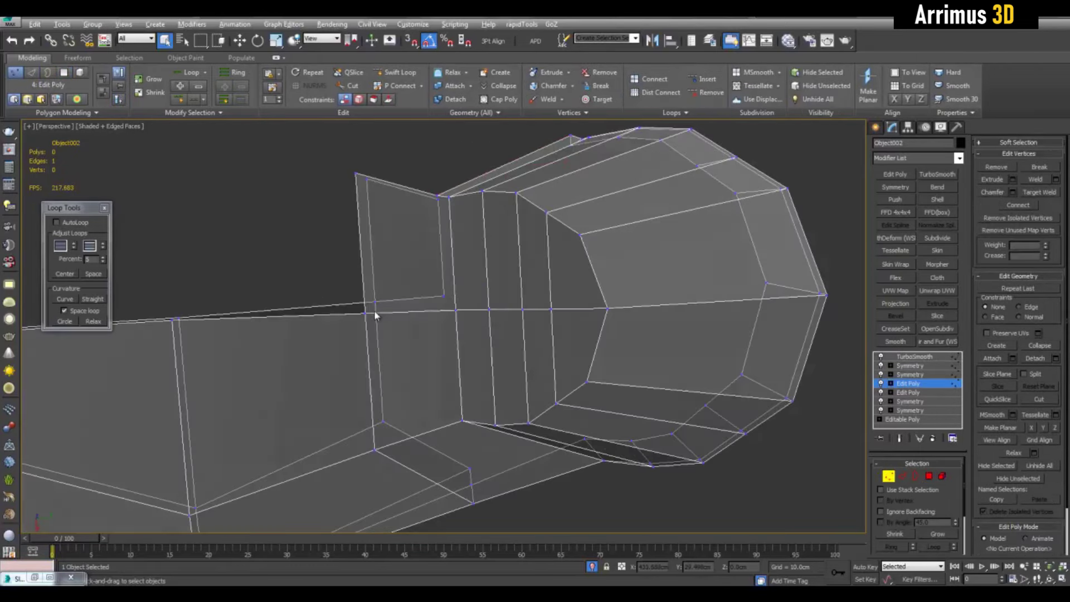
key(w)
alt+middle_drag(554, 346, 459, 229)
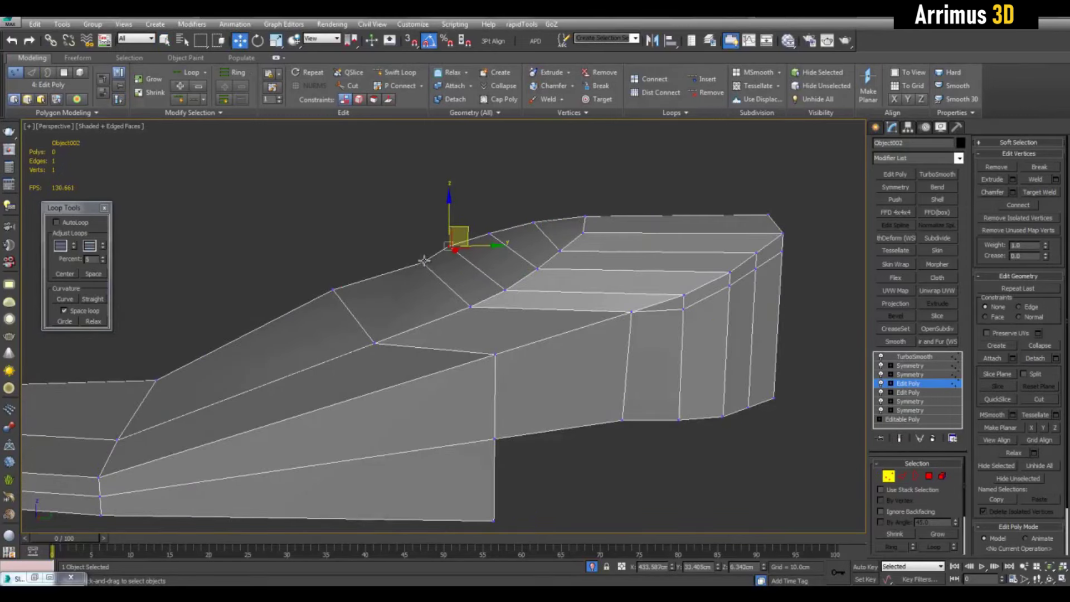
drag(424, 260, 400, 260)
middle_drag(400, 260, 666, 226)
drag(448, 340, 399, 309)
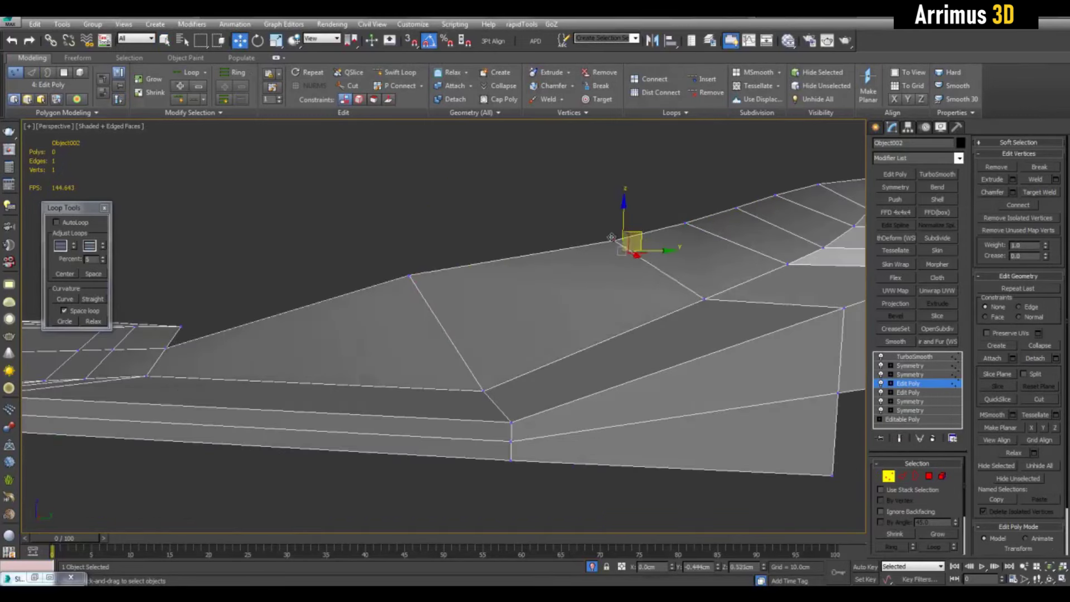
Examine the smoothed ridge on the centre piece, both isolated and together with the surrounding shell.
alt+middle_drag(611, 237, 602, 199)
scroll(370, 268, down, 10)
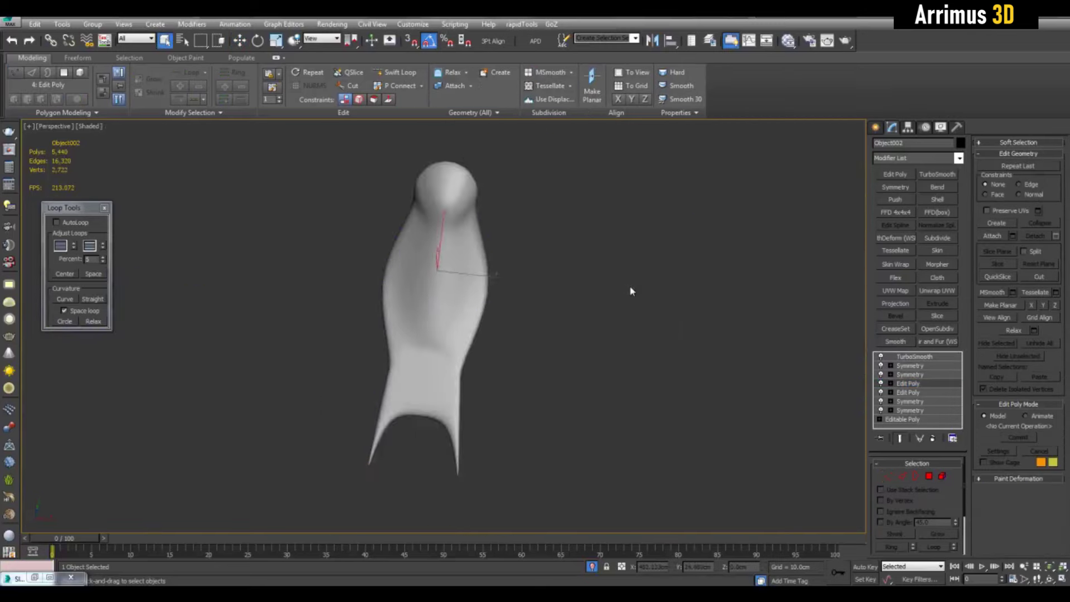
scroll(630, 291, up, 5)
mouse_move(614, 378)
alt+middle_down()
mouse_move(640, 328)
mouse_move(628, 325)
mouse_move(628, 278)
alt+middle_up()
scroll(628, 325, up, 5)
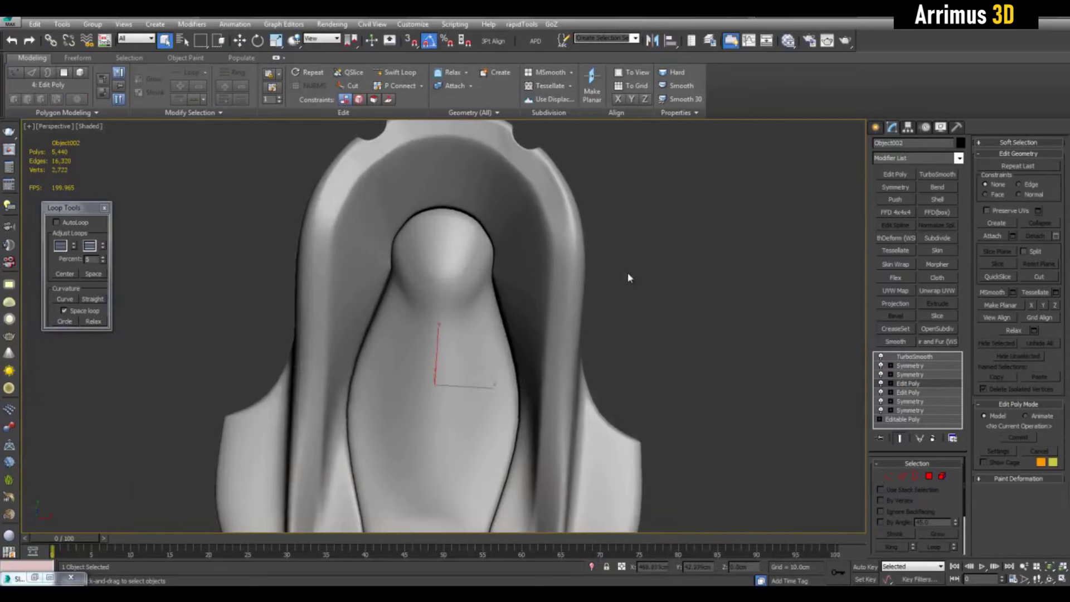
alt+middle_drag(702, 316, 640, 313)
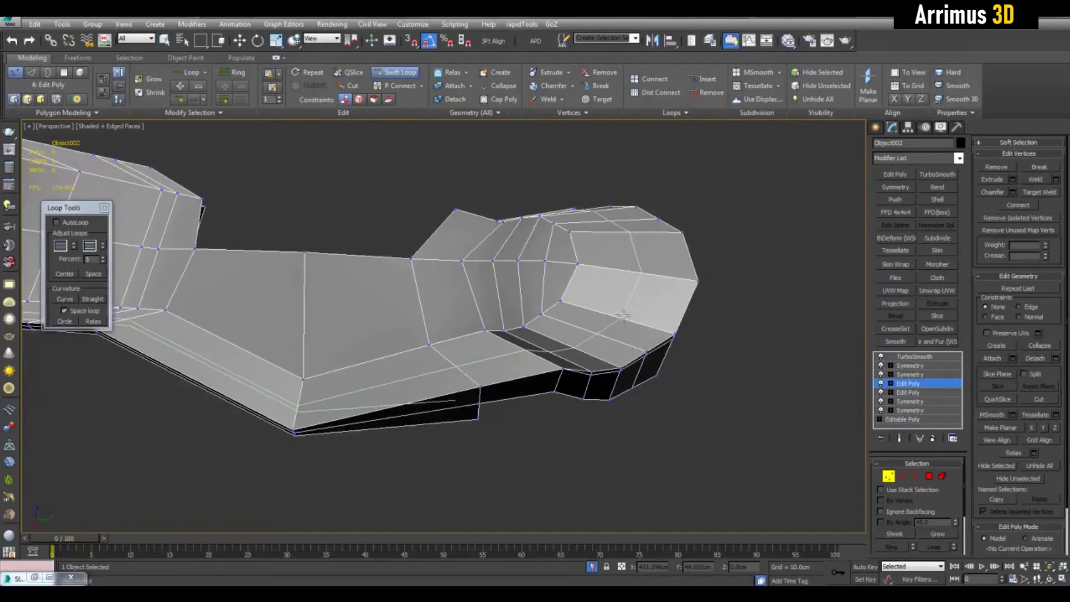
Chamfer the edge loop along the crease and raise the inner surface polygons enclosed by it slightly.
click(1011, 205)
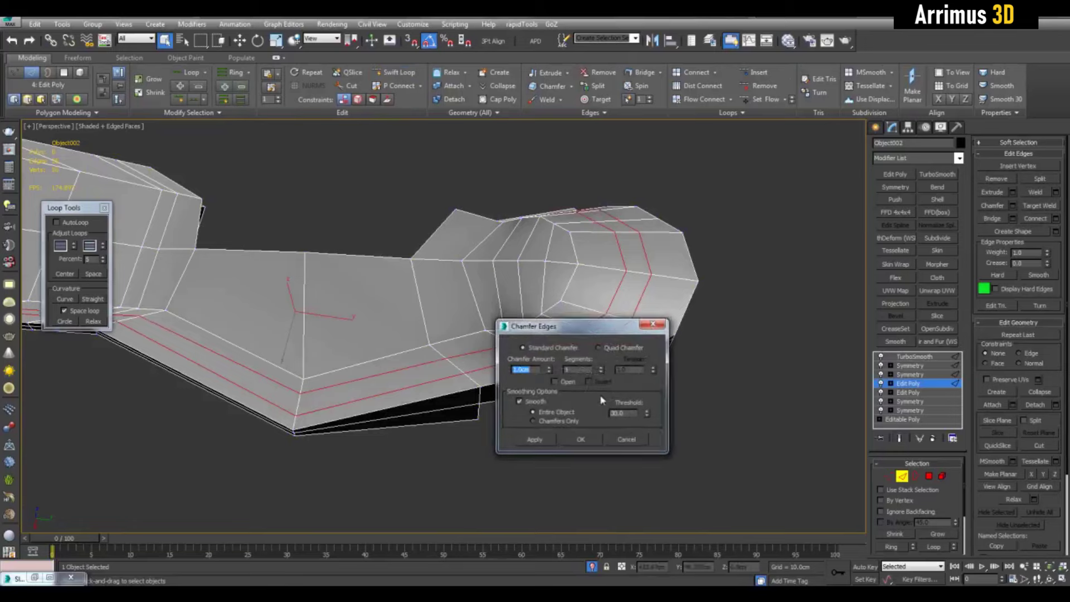
click(581, 439)
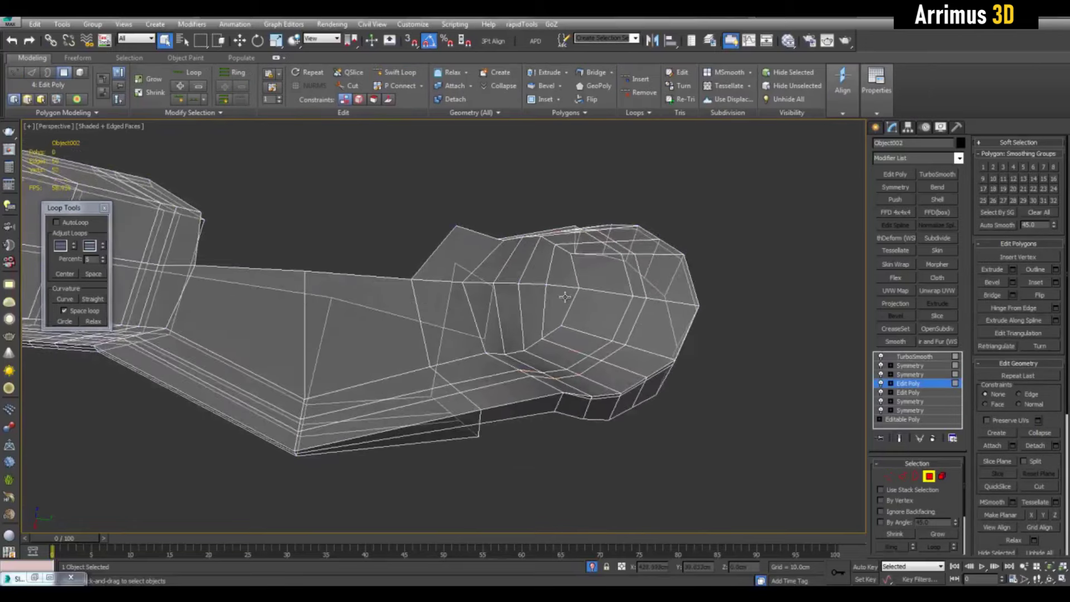
click(535, 295)
mouse_move(512, 305)
alt+middle_down()
mouse_move(513, 269)
mouse_move(577, 333)
alt+middle_up()
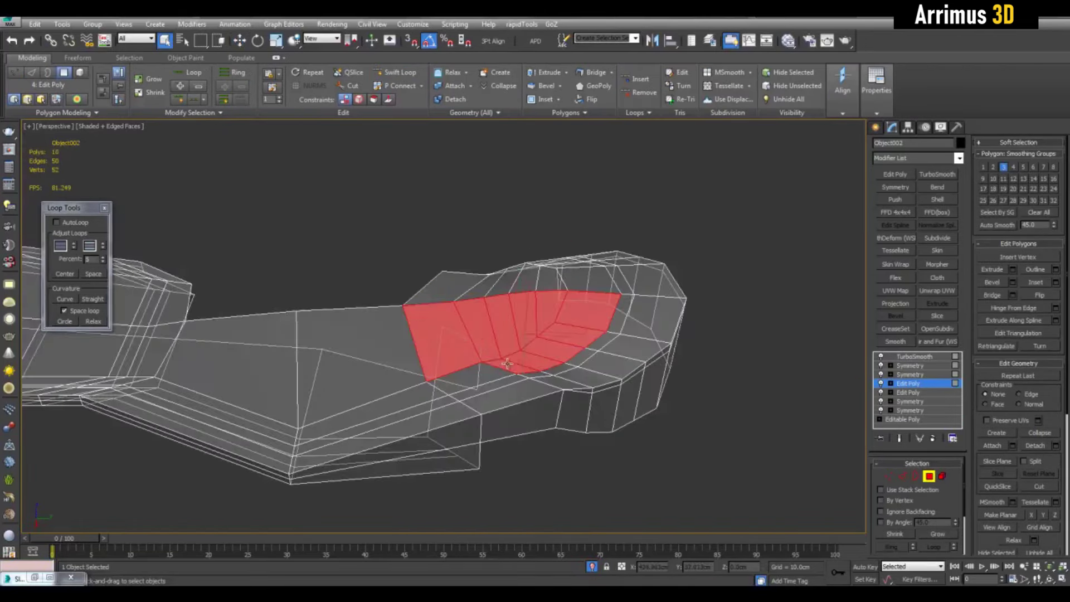
alt+middle_drag(507, 364, 440, 367)
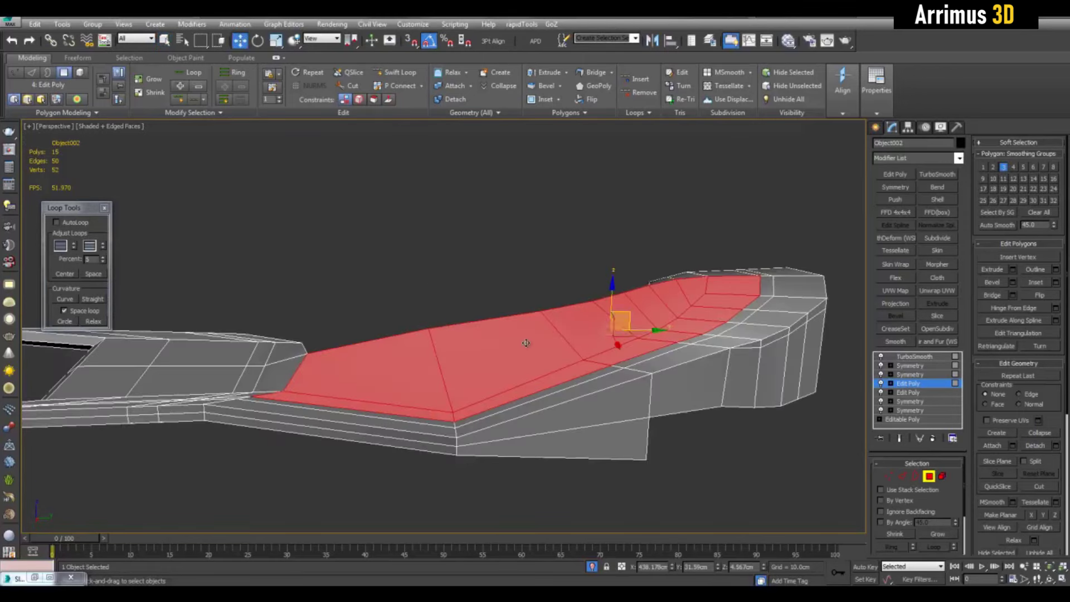
key(F4)
drag(613, 301, 614, 295)
key(F4)
Select polygons at the bend of the inner surface and raise them slightly above the border.
middle_drag(433, 306, 691, 327)
key(q)
click(499, 321)
click(512, 367)
ctrl+click(457, 429)
alt+middle_drag(457, 429, 424, 312)
key(w)
key(F4)
drag(416, 306, 415, 300)
key(F4)
alt+middle_drag(415, 299, 446, 357)
Shift an edge at the lower corner of the chamfered crease slightly to refine its shape.
scroll(490, 335, up, 3)
key(2)
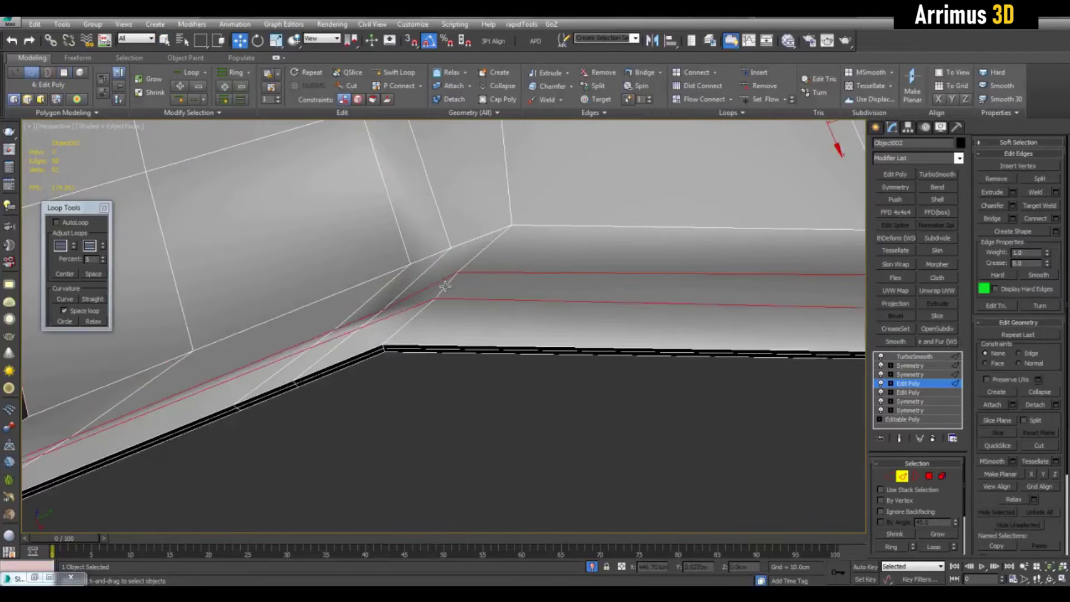
click(471, 305)
key(F4)
key(F4)
scroll(487, 357, down, 3)
drag(483, 346, 486, 351)
key(F4)
key(F4)
key(q)
Examine the border strip along the centre piece from a low angle, with and without the mesh edges.
alt+middle_drag(502, 399, 234, 299)
key(1)
key(w)
key(2)
key(F4)
key(F4)
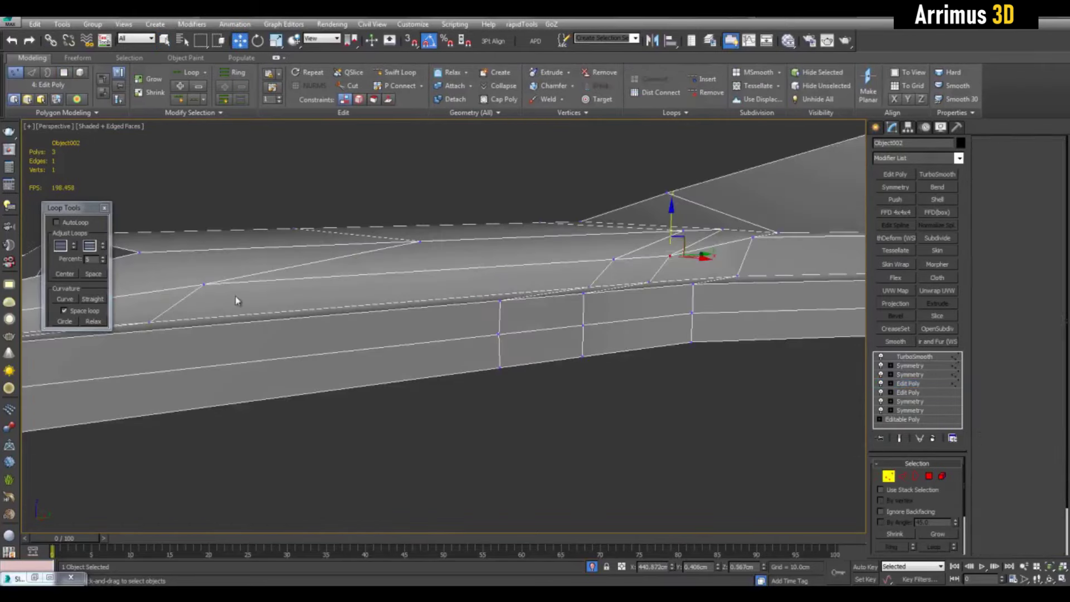
key(1)
key(F4)
Insert an additional edge loop along the crease around the rounded end with Swift Loop.
alt+middle_drag(754, 225, 487, 294)
key(F4)
scroll(595, 311, up, 4)
key(alt+1)
click(618, 281)
right_click(595, 289)
key(F4)
scroll(595, 289, down, 4)
key(F4)
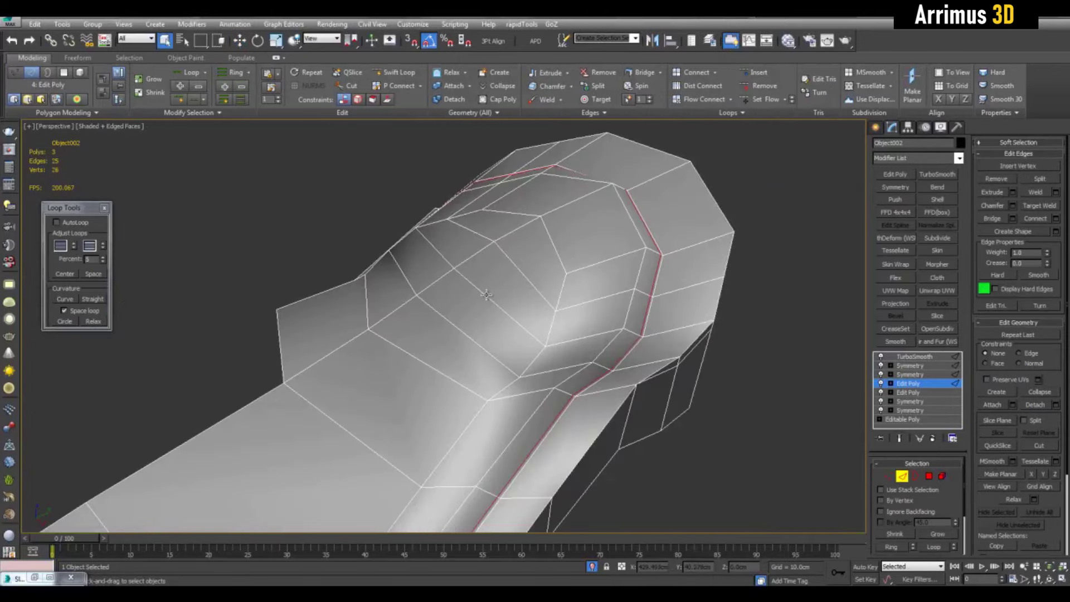
alt+middle_drag(562, 258, 699, 312)
key(F4)
Add an Edit Poly modifier and cut a panel outline into the sloping side surface beside the crease.
key(2)
click(891, 175)
key(1)
alt+middle_drag(641, 329, 571, 267)
key(F4)
key(alt+space)
right_click(553, 241)
key(F4)
key(F4)
key(space)
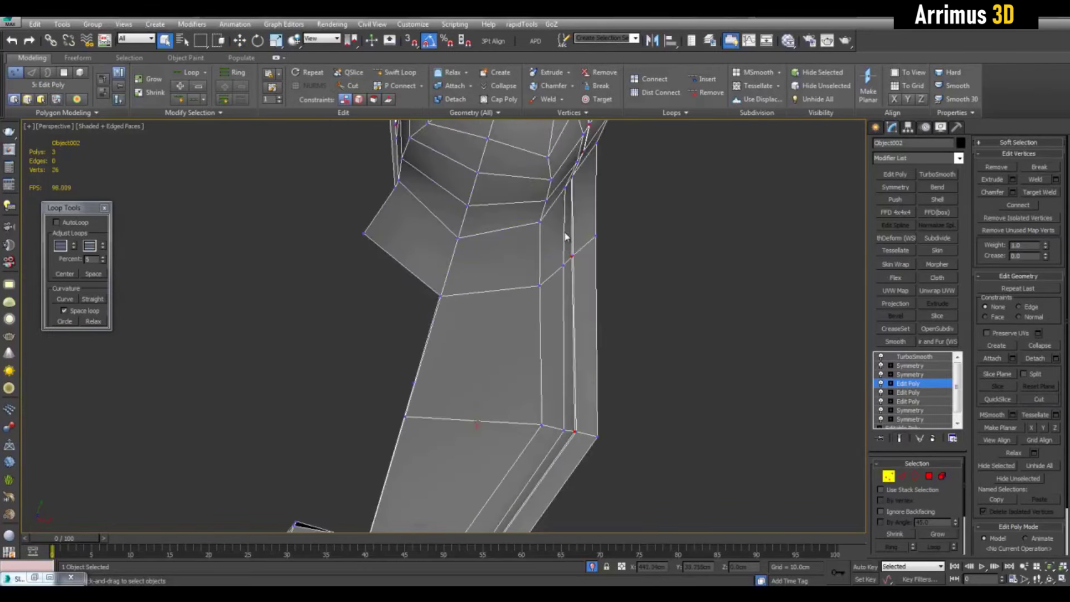
right_click(513, 501)
alt+middle_drag(514, 501, 530, 282)
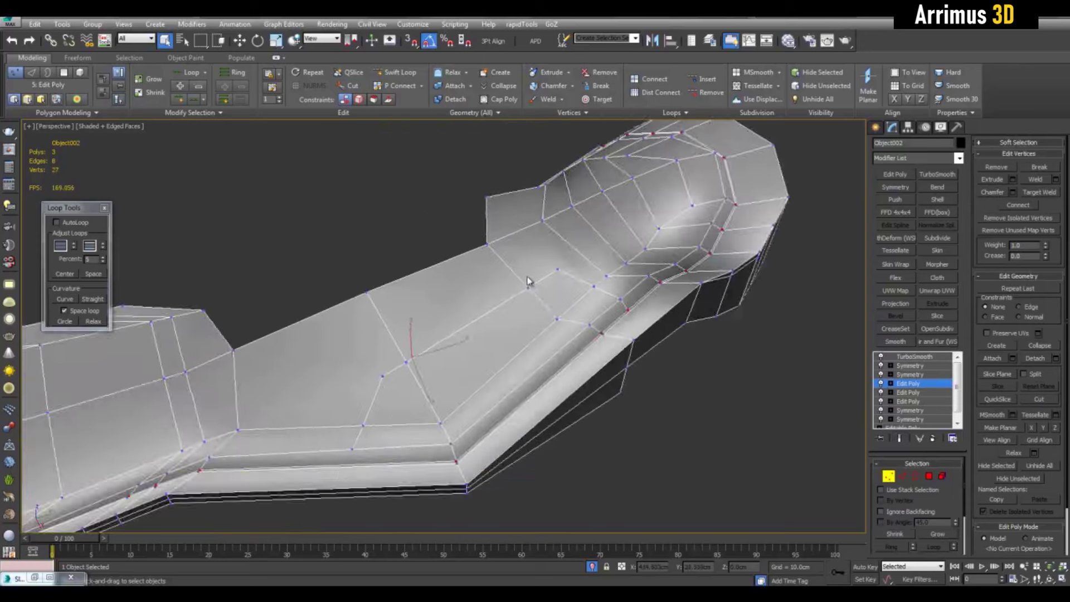
Select the three polygons inside the cut panel outline and view them on the smoothed model.
scroll(530, 282, up, 2)
key(4)
click(391, 432)
ctrl+click(514, 339)
ctrl+click(624, 270)
key(F2)
key(F4)
key(space)
scroll(492, 416, down, 4)
alt+middle_drag(492, 416, 556, 349)
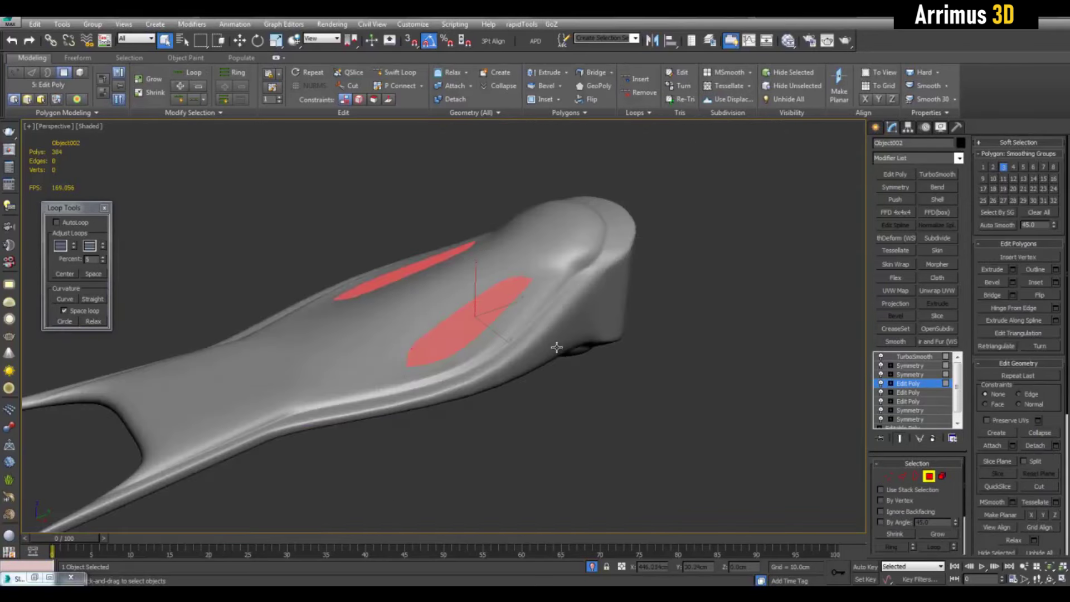
Slide the vertex at the panel's bend along its edge using a temporary Edge constraint.
key(F4)
key(space)
scroll(543, 319, up, 2)
alt+middle_drag(487, 304, 385, 373)
key(w)
click(606, 326)
key(1)
key(4)
scroll(420, 418, up, 2)
key(1)
click(388, 366)
key(shift+x)
drag(407, 371, 407, 369)
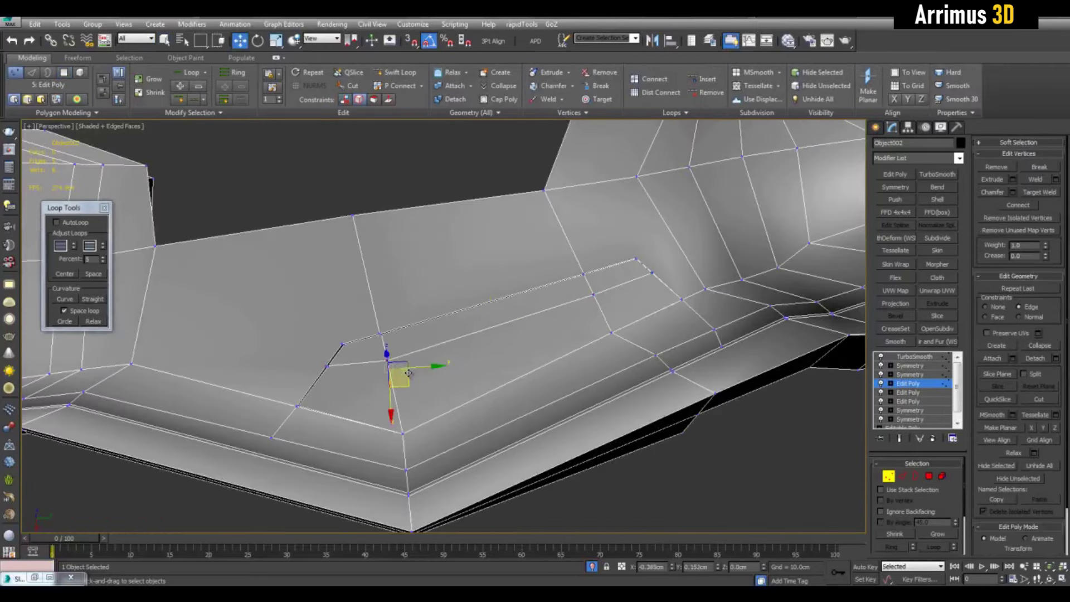
key(shift+x)
Try a Bevel on the three narrow polygons running along the panel's inner slit.
key(4)
click(363, 352)
ctrl+click(485, 323)
ctrl+click(616, 278)
alt+middle_drag(616, 278, 580, 312)
scroll(580, 312, up, 2)
key(F4)
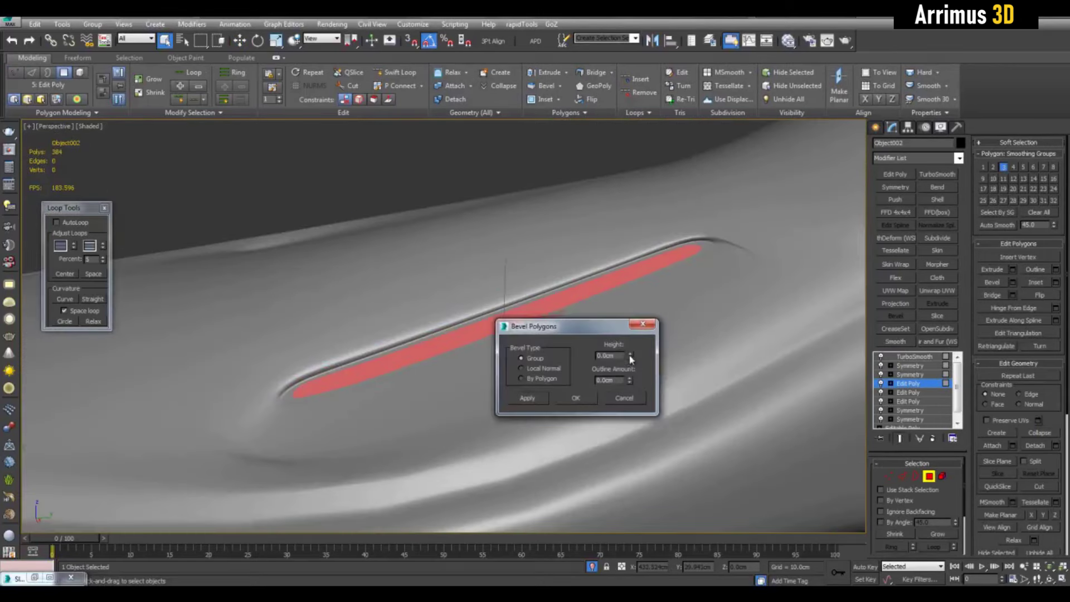
click(623, 398)
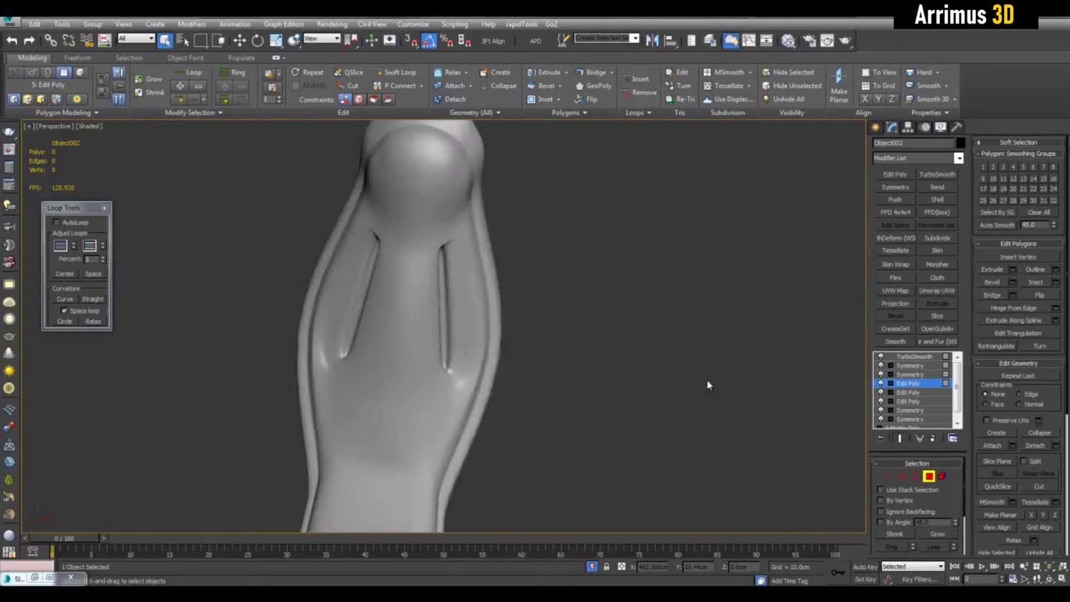
Extend the polygon selection along the strip beside the crease to both ends and add another Edit Poly modifier.
alt+middle_drag(708, 382, 694, 346)
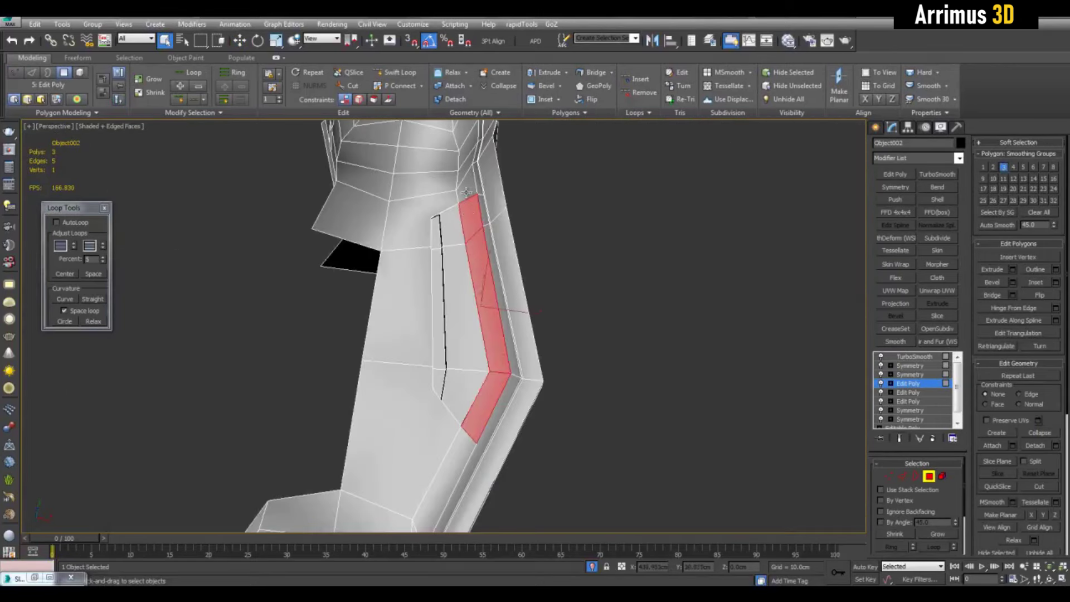
ctrl+click(466, 193)
ctrl+click(446, 480)
middle_drag(480, 381, 511, 310)
click(889, 176)
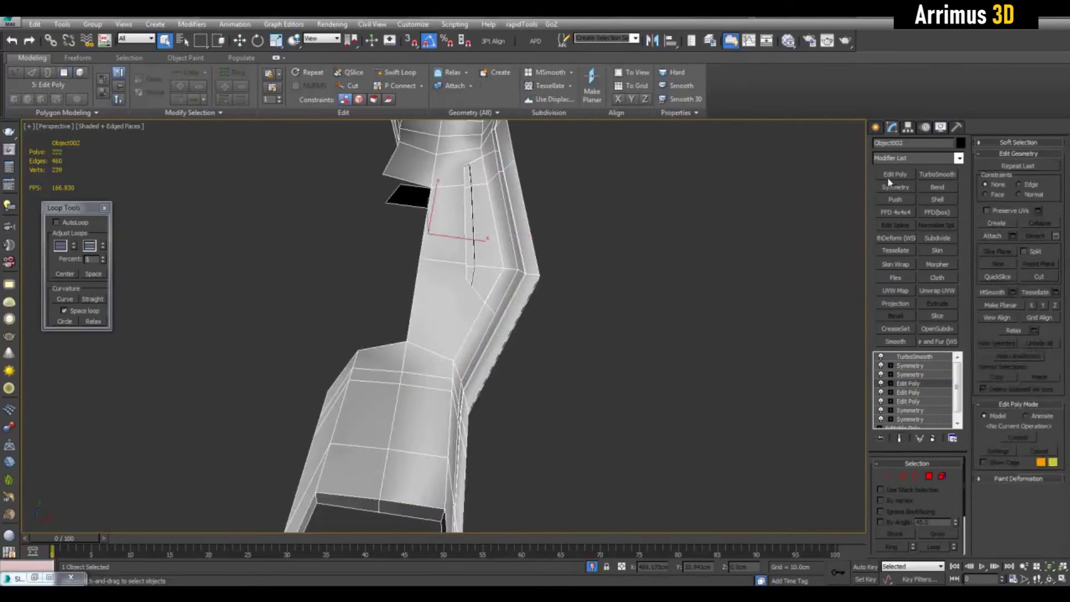
Target-weld the vertices at the tip of the open channel beside the rounded end.
key(4)
alt+middle_drag(544, 262, 573, 378)
key(F4)
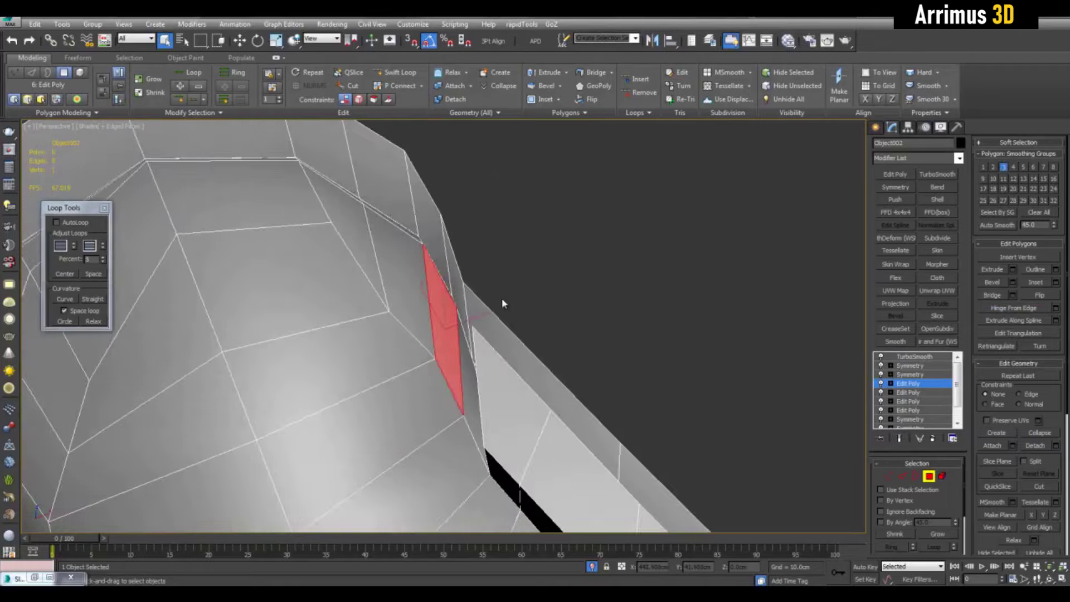
click(502, 299)
alt+middle_drag(502, 299, 459, 293)
key(1)
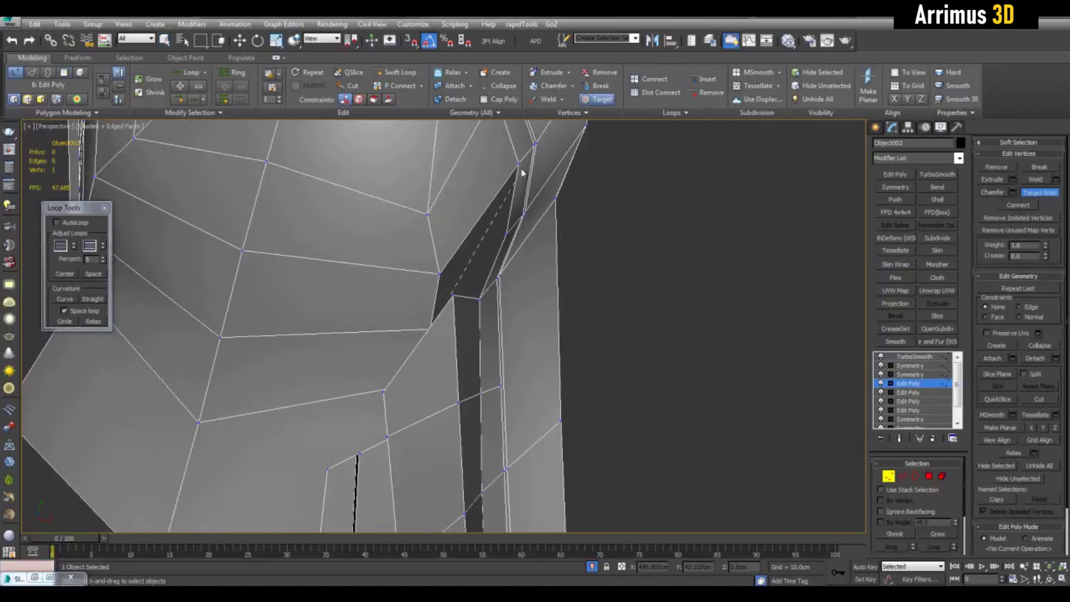
Collapse the lower modifiers into an Editable Poly and adjust the vertices at the ends of the narrow slit.
alt+middle_drag(522, 172, 418, 392)
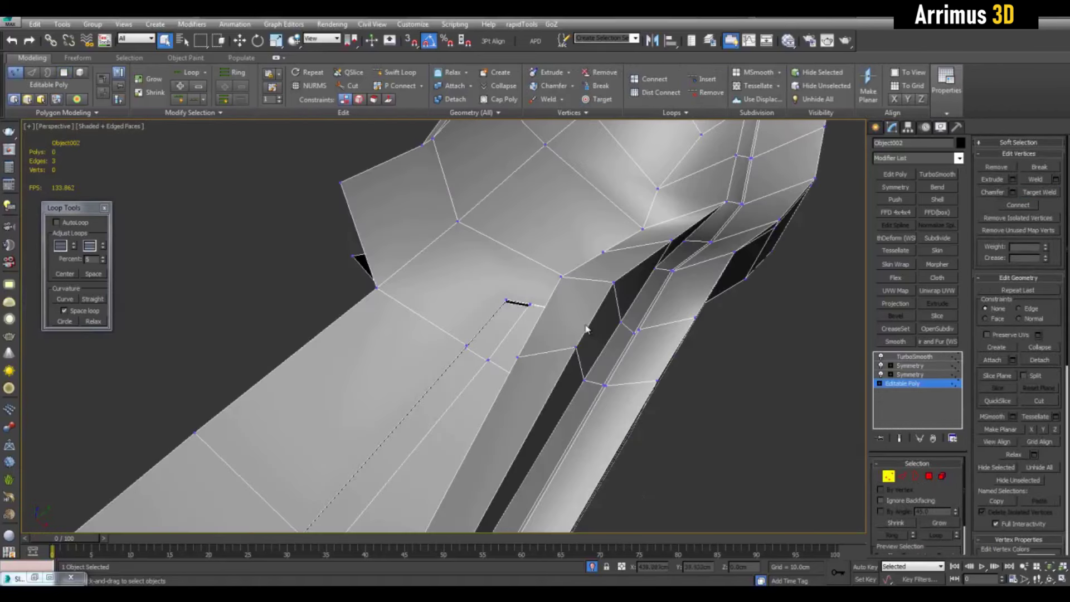
alt+middle_drag(549, 304, 560, 316)
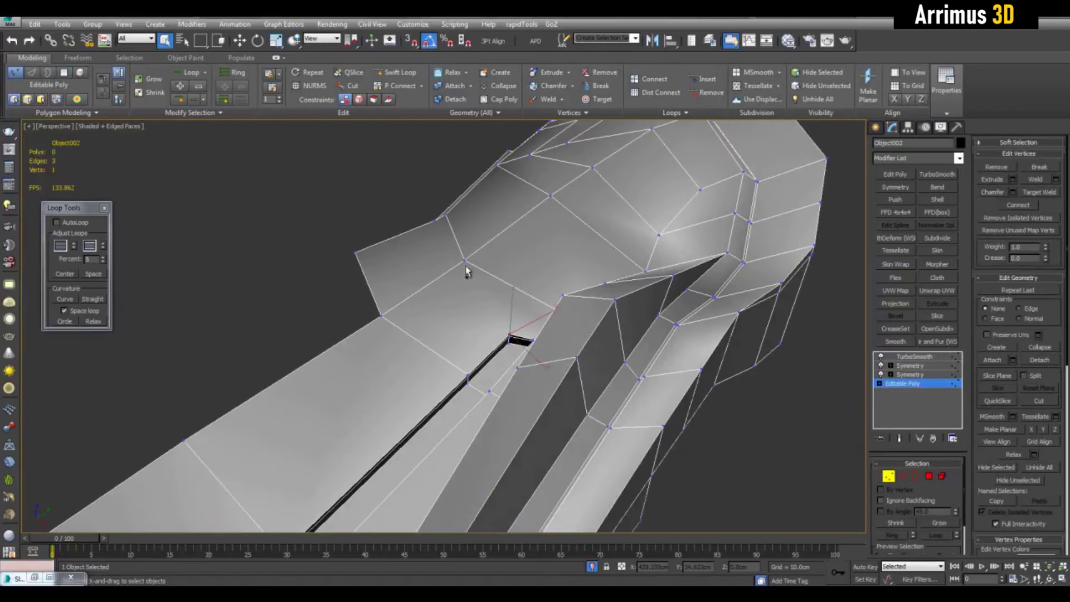
alt+middle_drag(465, 261, 517, 313)
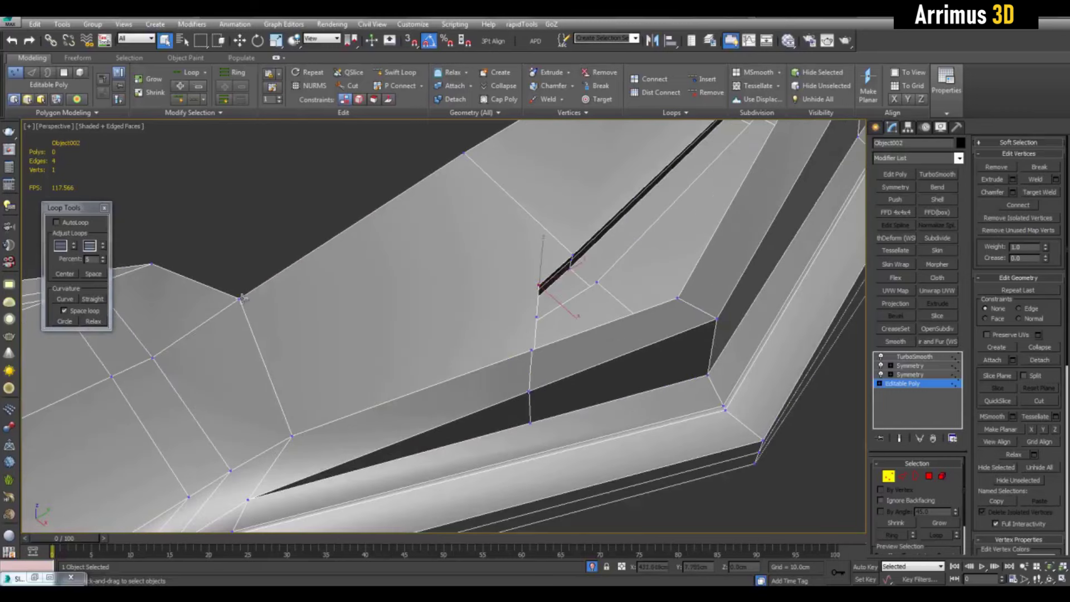
Examine the smoothed centre piece with its slits and channels inside the shell and beside the complete model.
scroll(476, 312, down, 5)
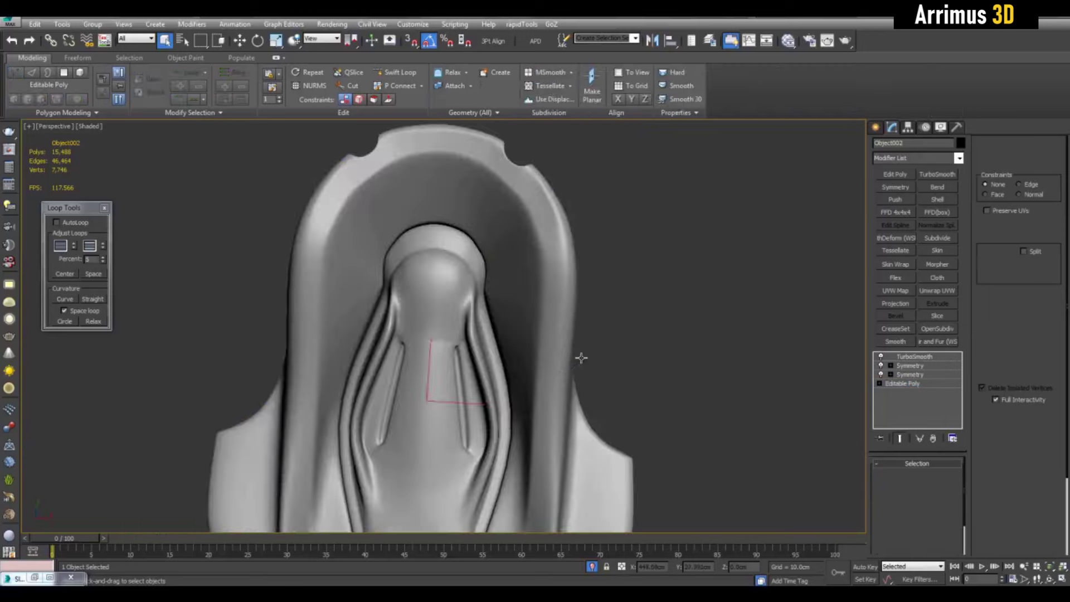
alt+middle_drag(581, 358, 527, 312)
scroll(577, 363, down, 5)
scroll(599, 359, up, 3)
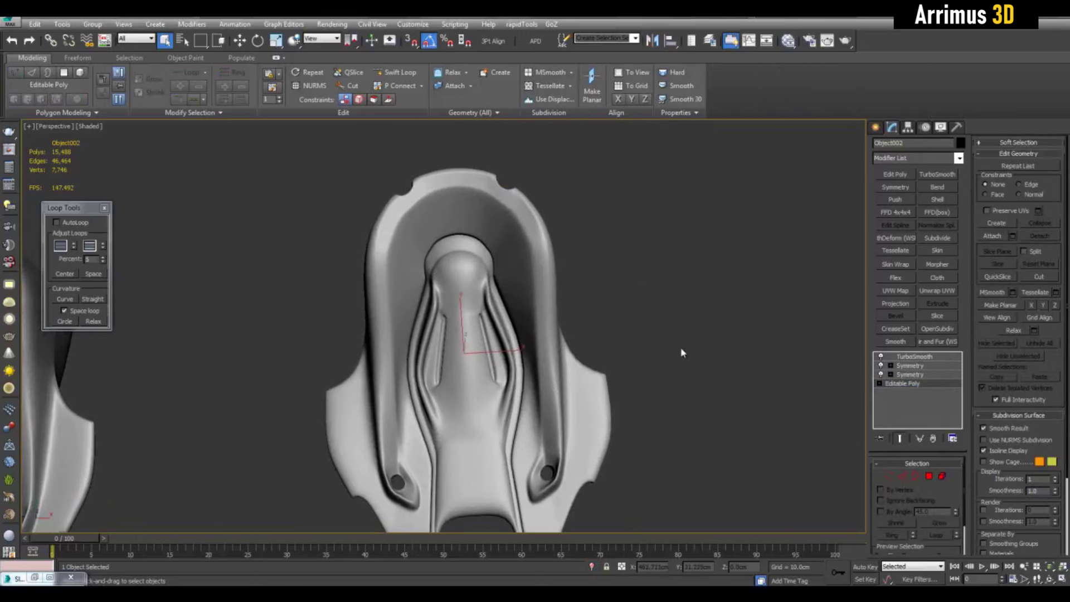
middle_drag(681, 353, 700, 300)
click(689, 286)
scroll(701, 299, down, 5)
alt+middle_drag(604, 291, 597, 276)
scroll(597, 276, up, 3)
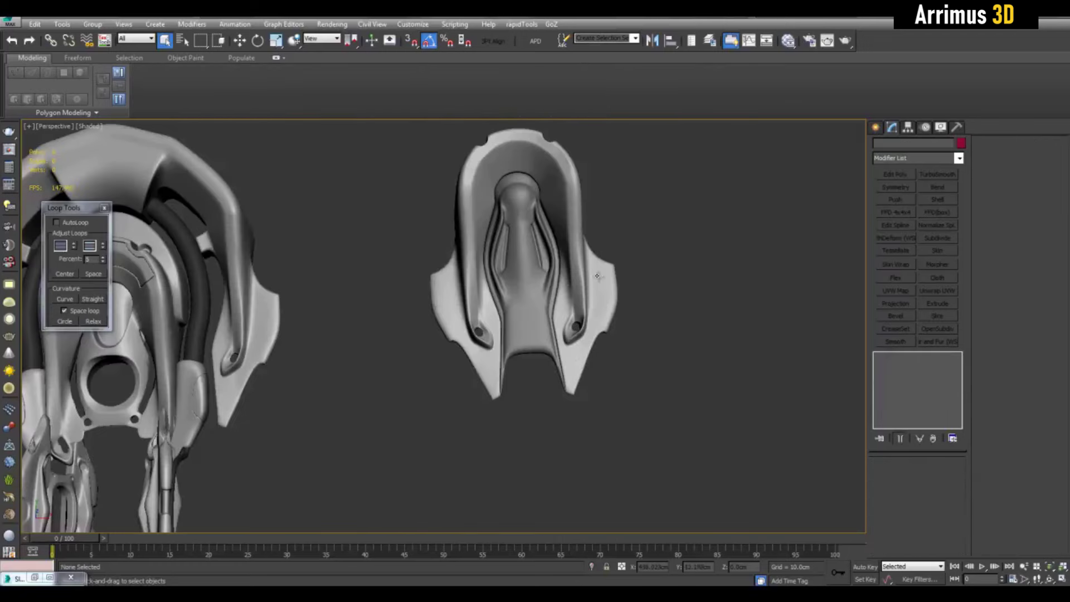
Clone the centre piece as a separate object placed below the shell and focus on it.
middle_drag(508, 246, 645, 229)
shift+drag(663, 211, 557, 404)
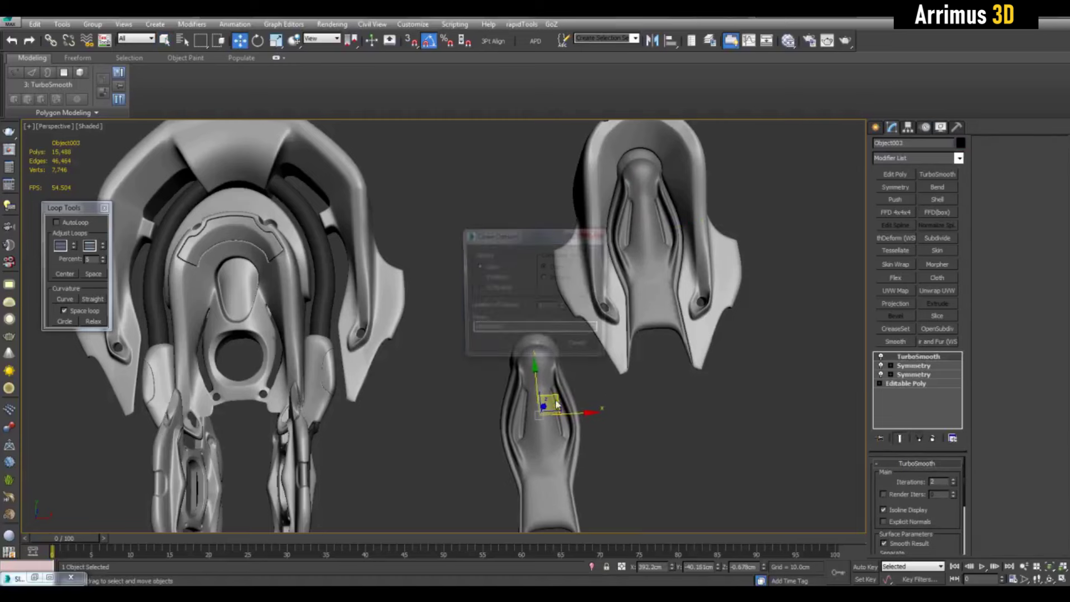
click(536, 348)
key(z)
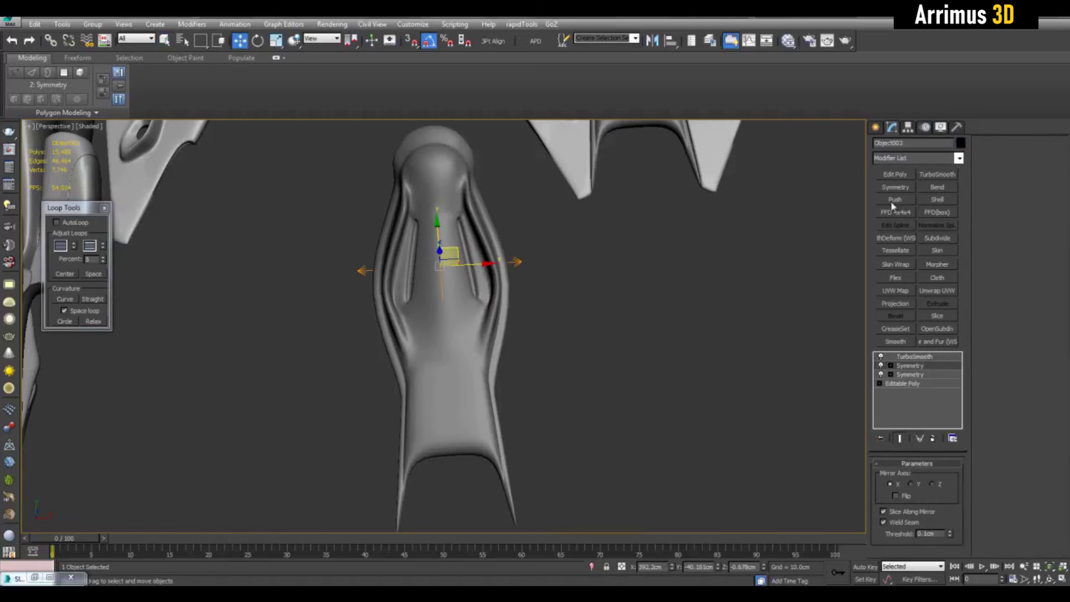
Add a Symmetry modifier on the Y axis, move its mirror down the piece and rotate it -45 degrees about Z.
click(895, 188)
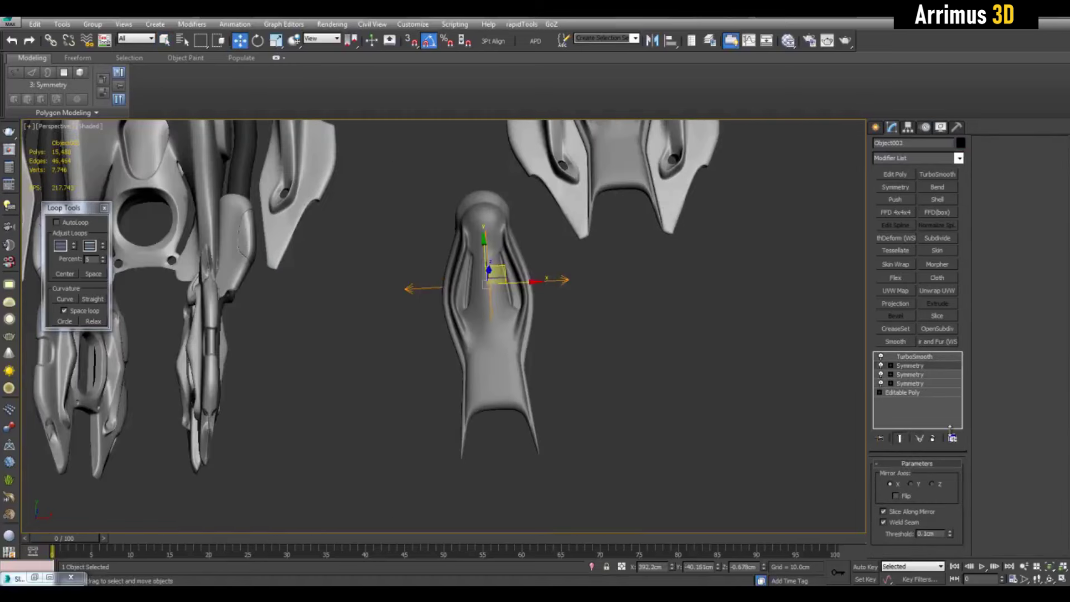
click(911, 497)
click(909, 496)
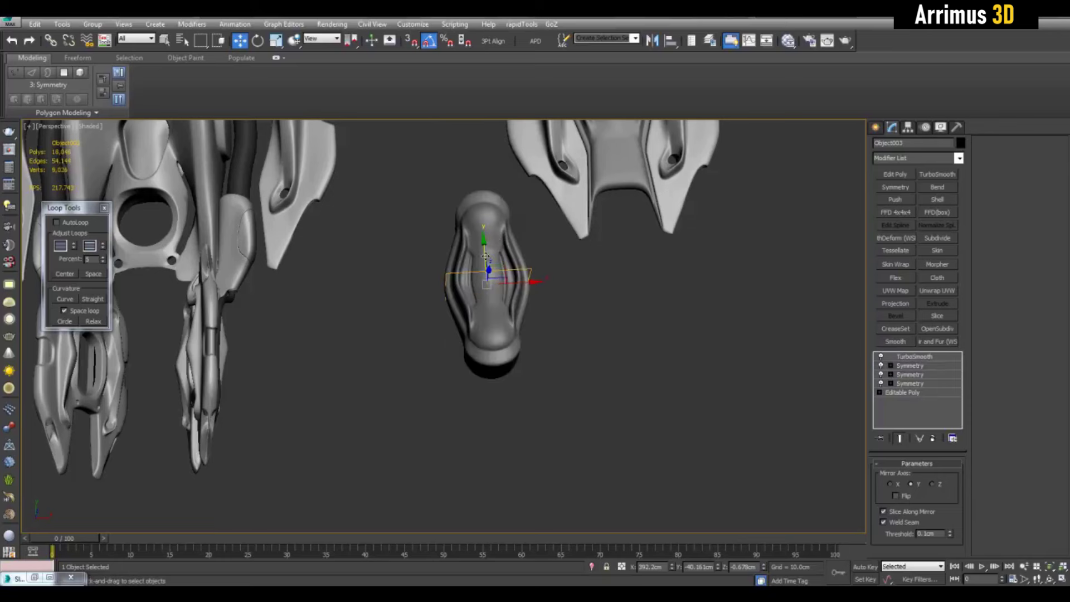
drag(486, 257, 514, 324)
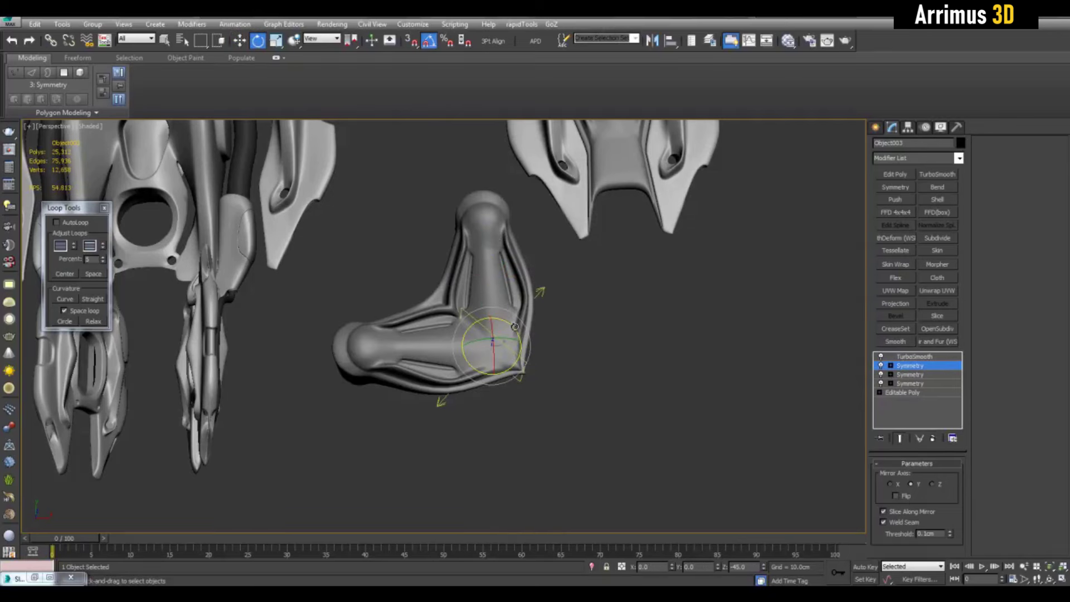
Add another Symmetry modifier on the X axis, rotating and shifting its mirror to form a four-armed cross.
click(892, 188)
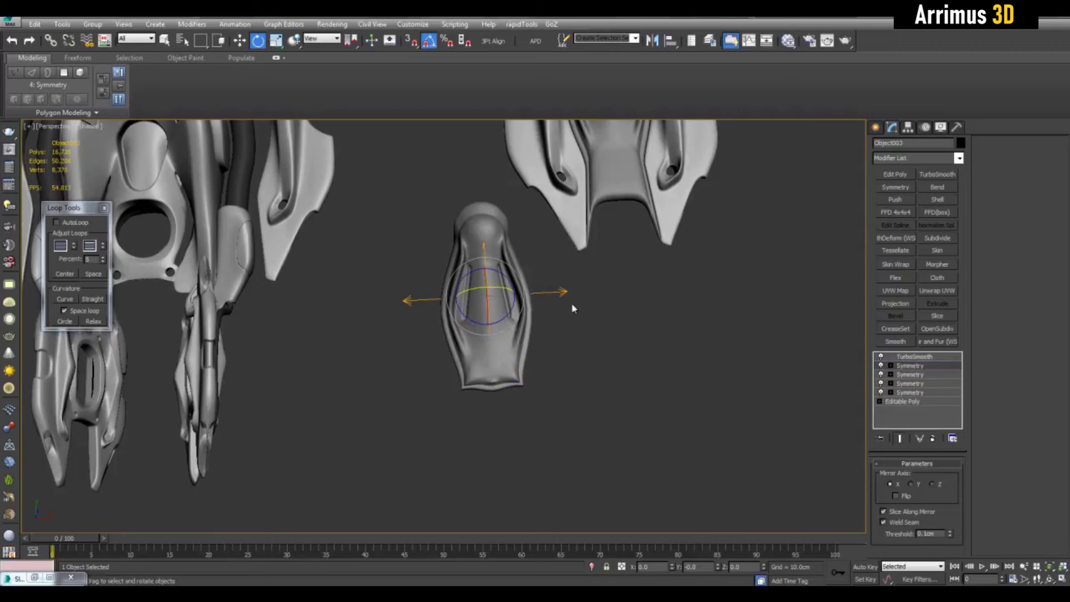
drag(510, 316, 538, 341)
key(w)
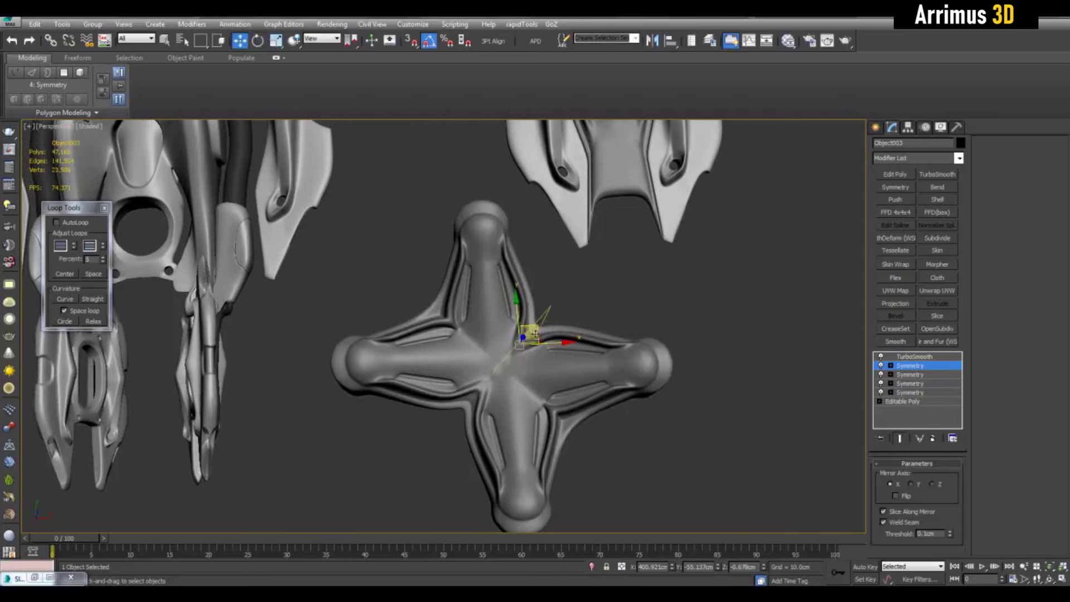
scroll(530, 255, up, 3)
scroll(519, 298, down, 5)
mouse_move(518, 299)
alt+middle_down()
mouse_move(595, 244)
mouse_move(508, 309)
alt+middle_up()
mouse_move(514, 276)
mouse_down()
mouse_move(498, 263)
mouse_move(508, 265)
mouse_up()
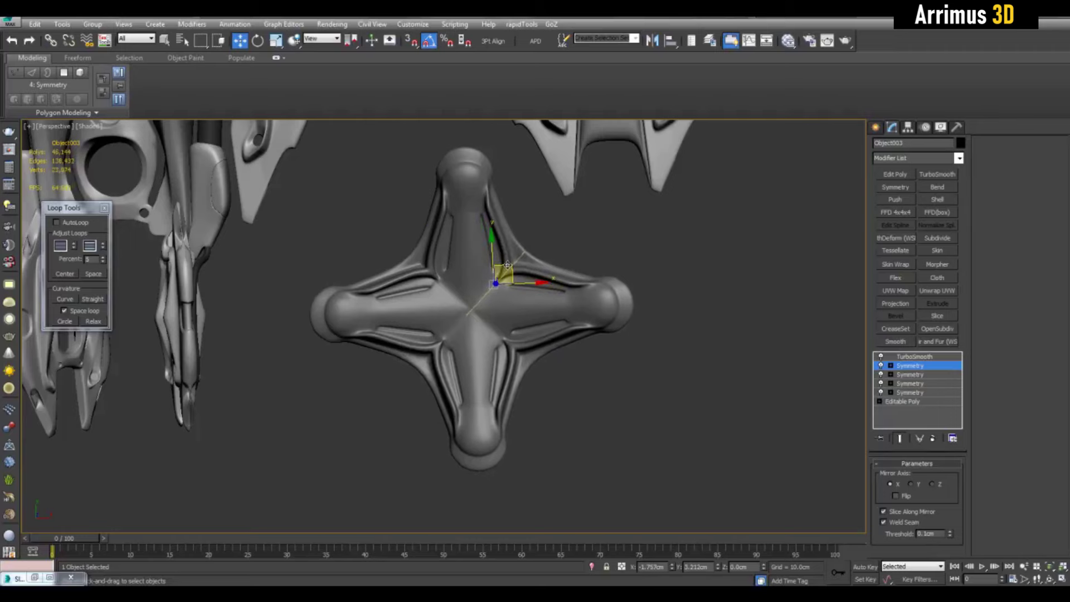
mouse_move(508, 265)
middle_down()
mouse_move(509, 288)
mouse_move(568, 186)
mouse_move(470, 253)
mouse_move(583, 347)
mouse_move(490, 298)
middle_up()
Clone the four-armed cross to its side and delete the copy's two added Symmetry modifiers.
key(1)
key(q)
scroll(553, 326, down, 4)
key(w)
shift+drag(454, 272, 642, 292)
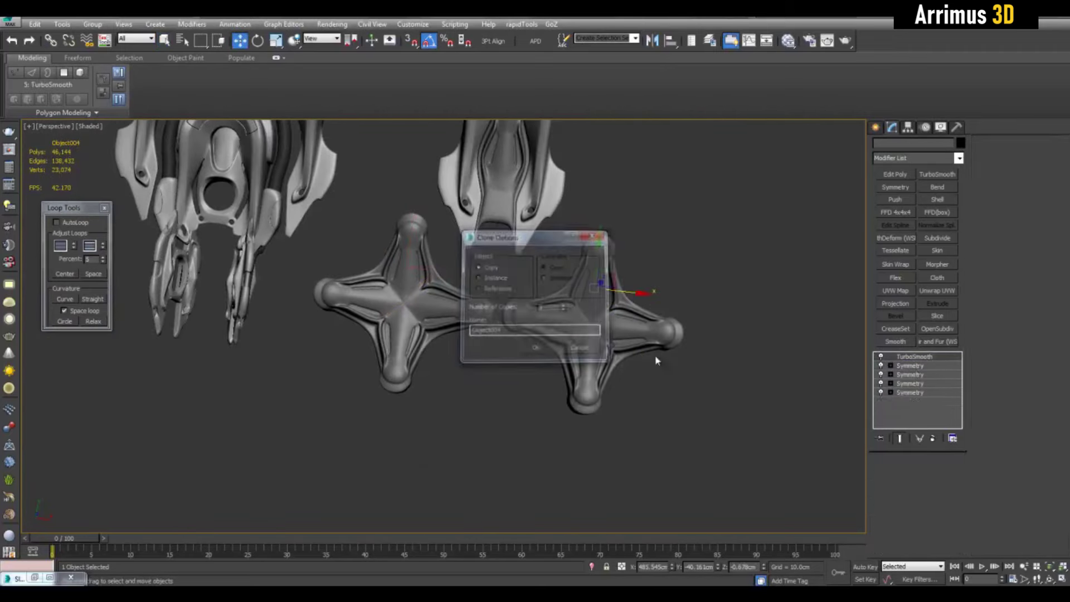
key(Return)
ctrl+click(923, 373)
right_click(919, 372)
Add a Symmetry modifier on the Y axis to the copy and slide its mirror to form a double-ended piece.
click(940, 162)
scroll(661, 323, up, 2)
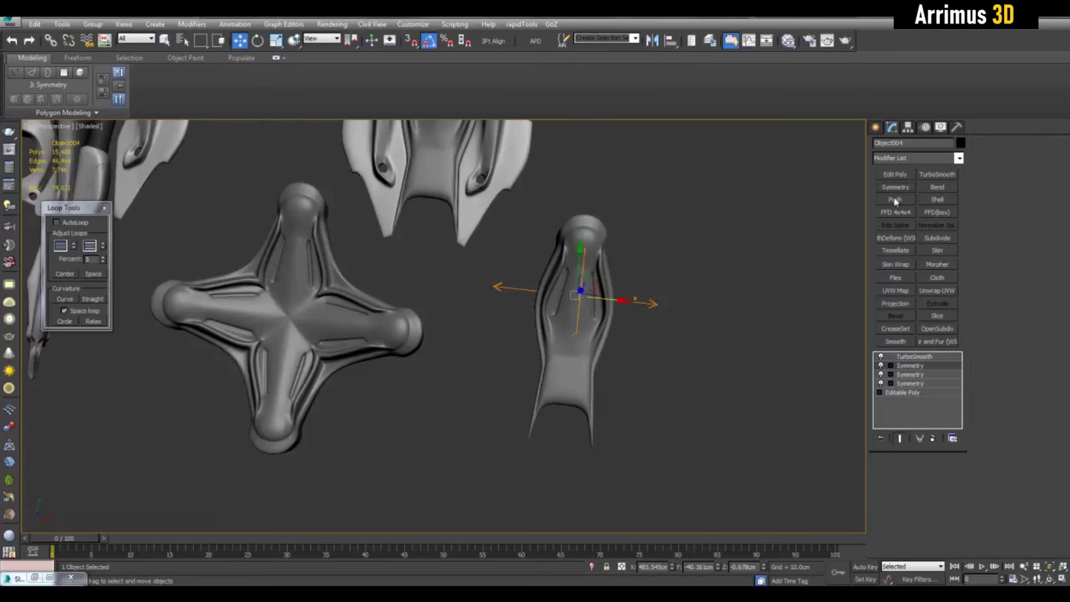
drag(576, 376, 595, 293)
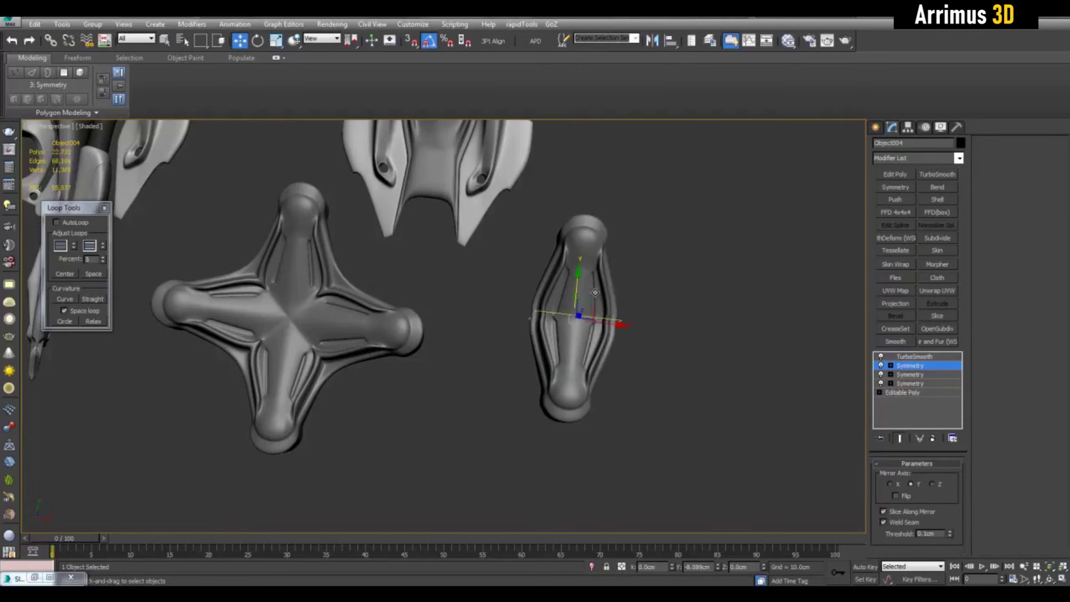
key(1)
middle_drag(709, 312, 652, 356)
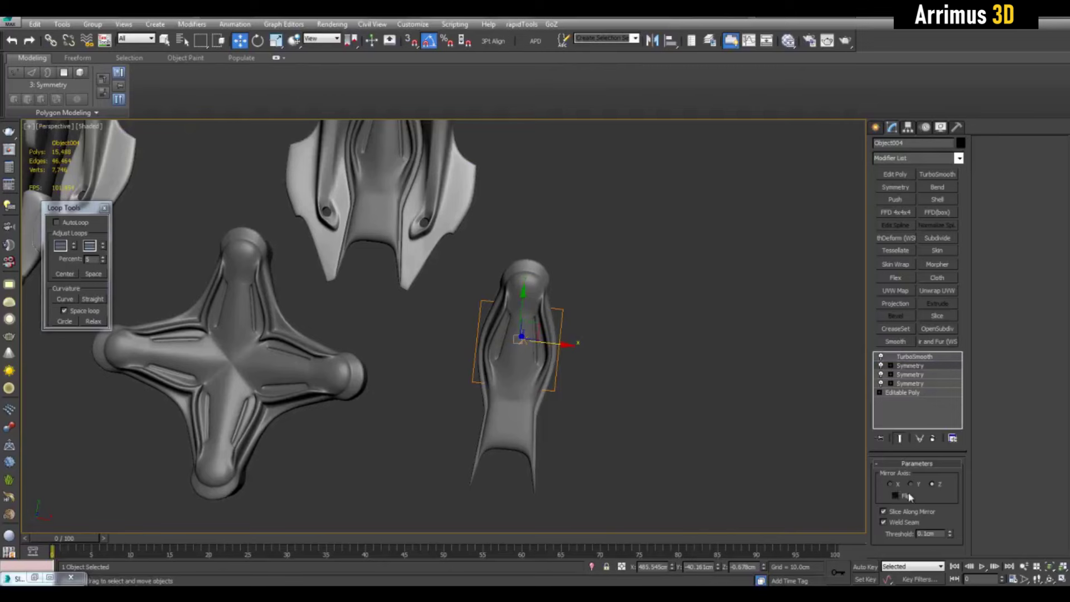
Flip the copy's Z-axis Symmetry modifier and slide its mirror along Z to form a short piece with pointed tips.
click(908, 496)
alt+middle_drag(602, 390, 488, 283)
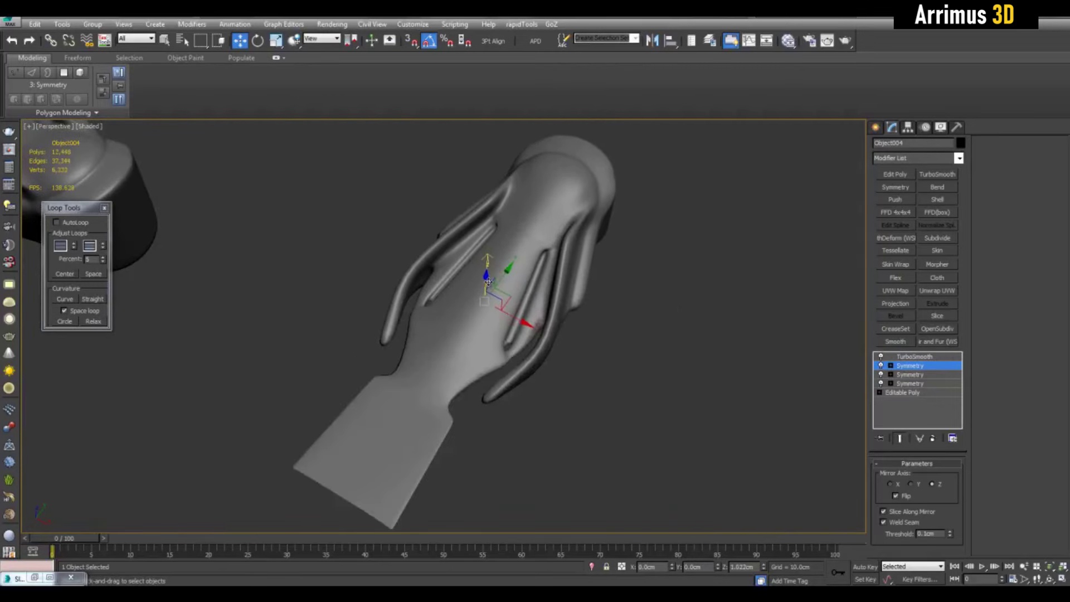
drag(488, 283, 498, 299)
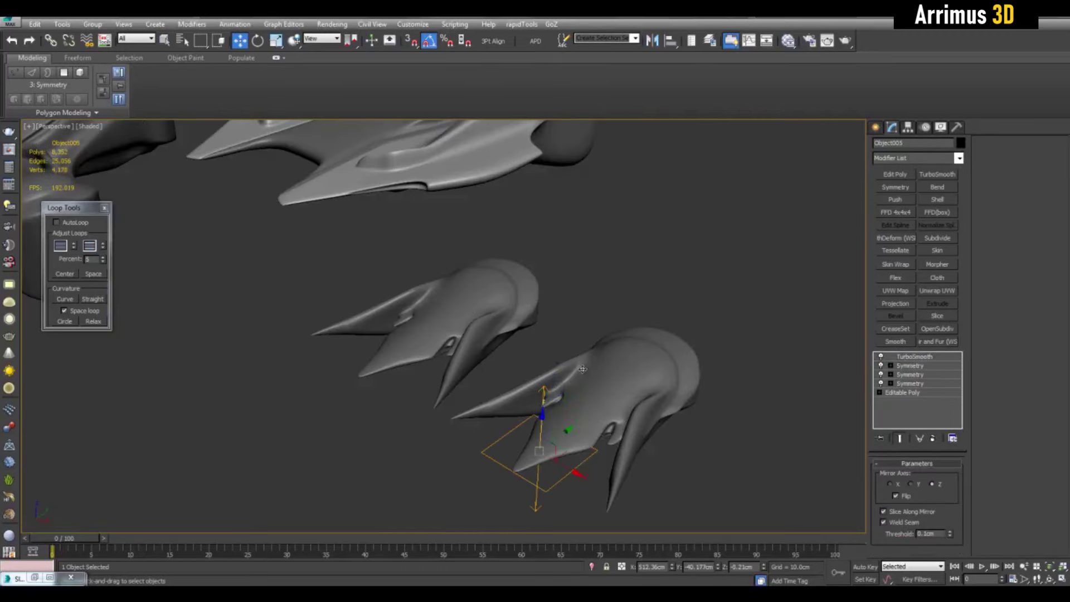
On the second pointed copy, shift the uppermost Symmetry modifier's mirror along Z to form a longer variation.
click(909, 365)
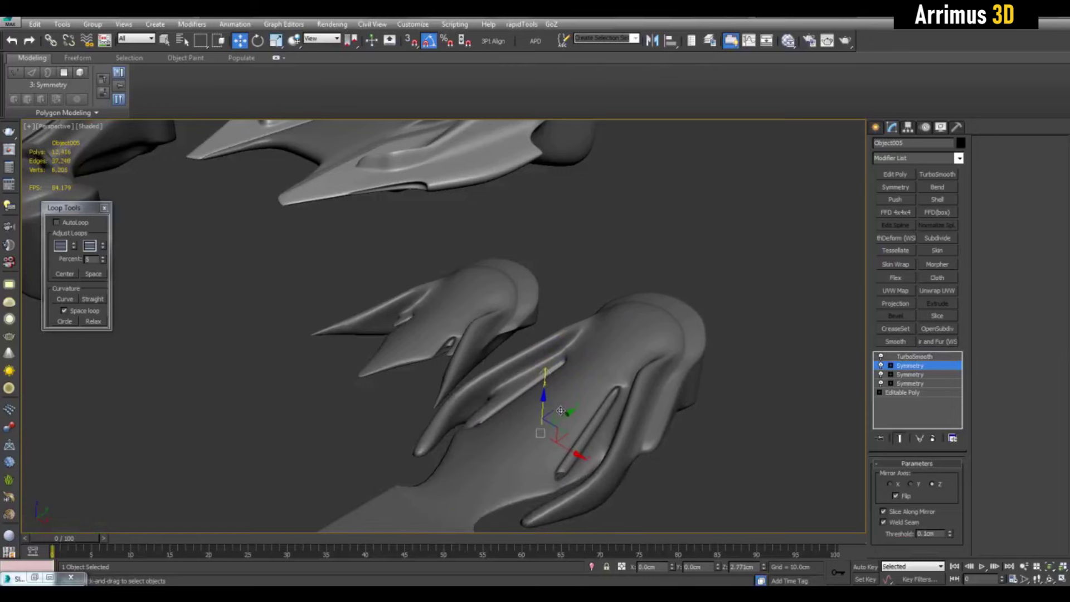
drag(562, 411, 560, 414)
alt+middle_drag(561, 414, 566, 311)
key(q)
click(620, 395)
Isolate the original assembled model and examine it from several angles.
scroll(633, 314, down, 2)
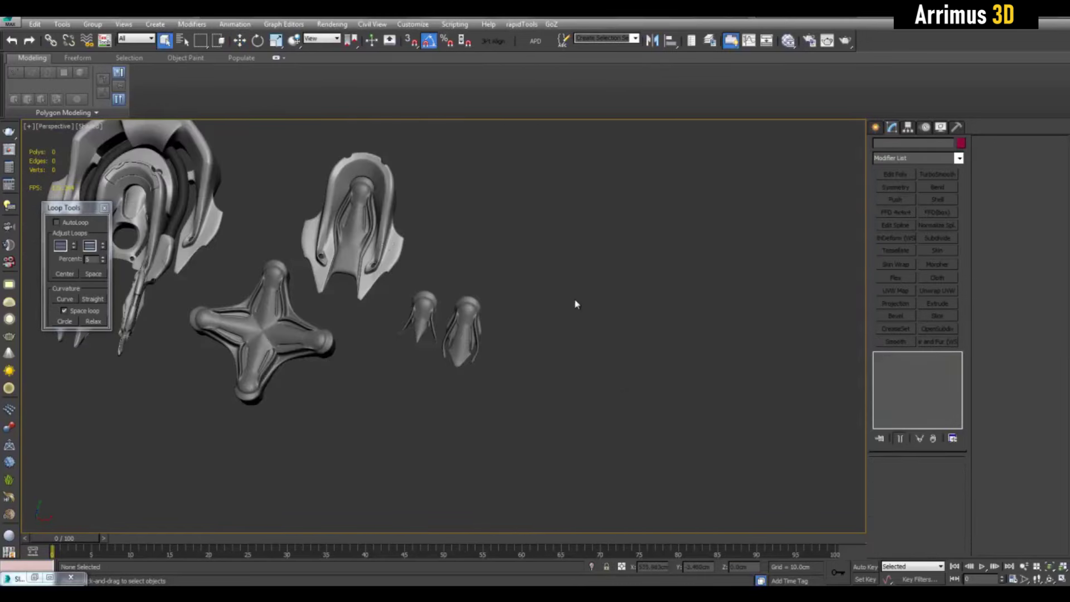
alt+middle_drag(576, 303, 484, 238)
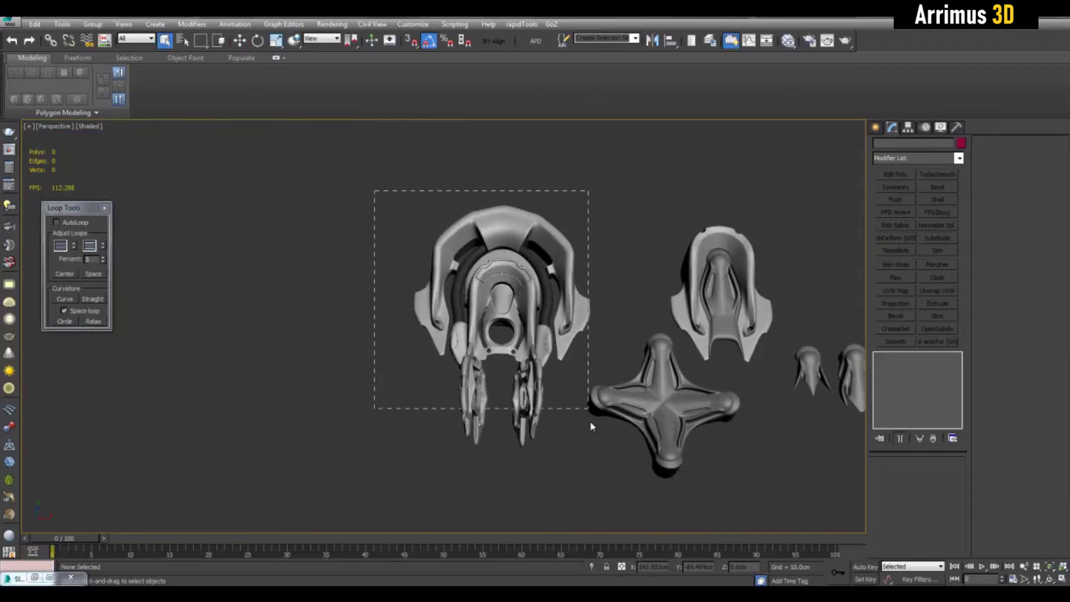
alt+middle_drag(574, 453, 554, 440)
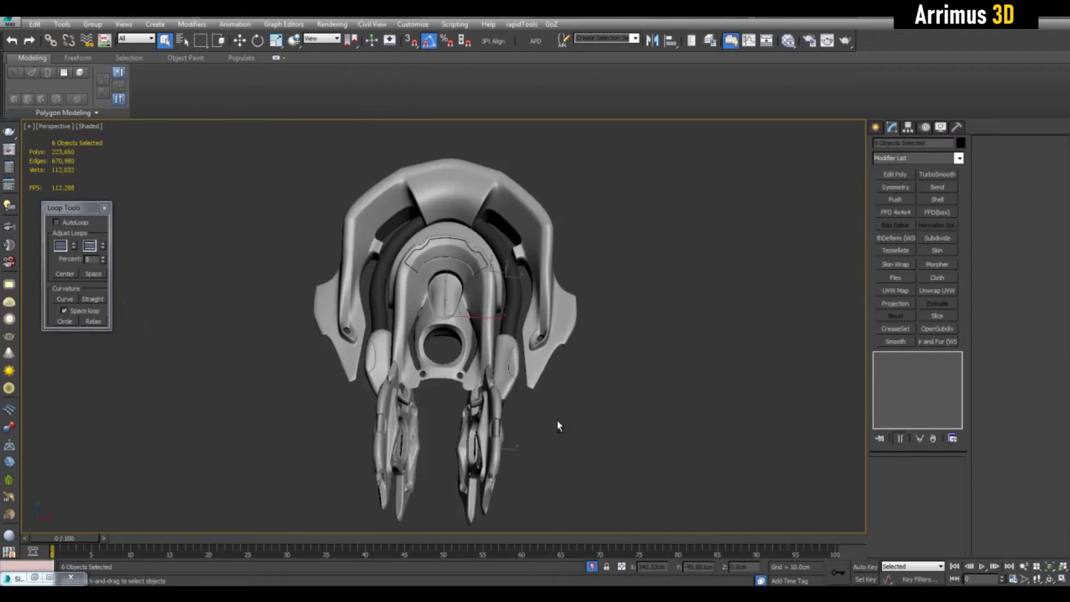
mouse_move(560, 425)
alt+middle_down()
mouse_move(712, 333)
mouse_move(584, 294)
mouse_move(564, 239)
mouse_move(636, 229)
mouse_move(650, 320)
mouse_move(674, 348)
mouse_move(677, 331)
mouse_move(655, 319)
mouse_move(685, 344)
alt+middle_up()
key(F4)
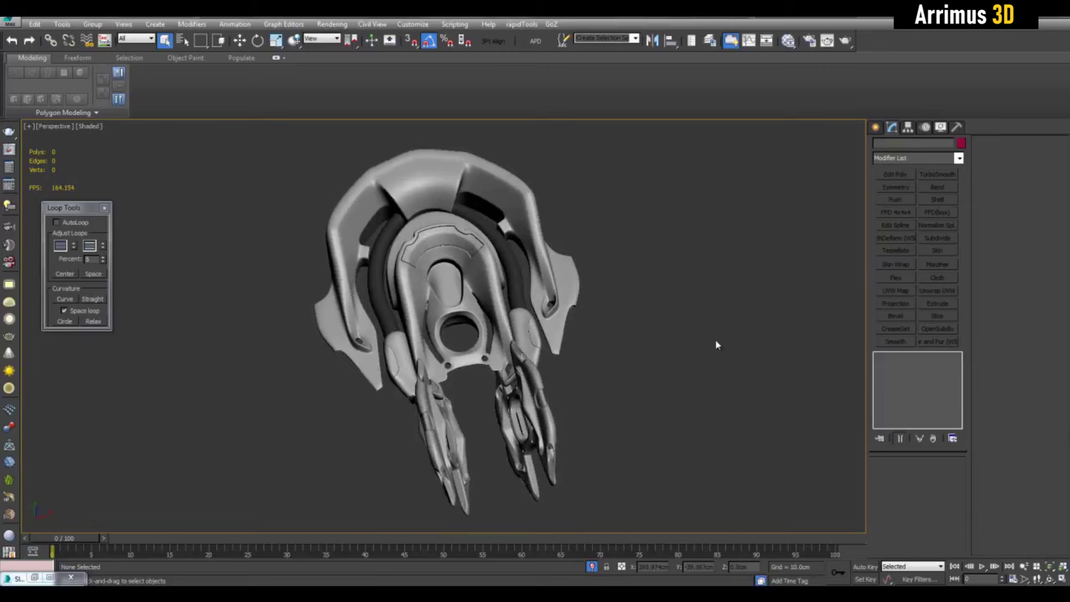